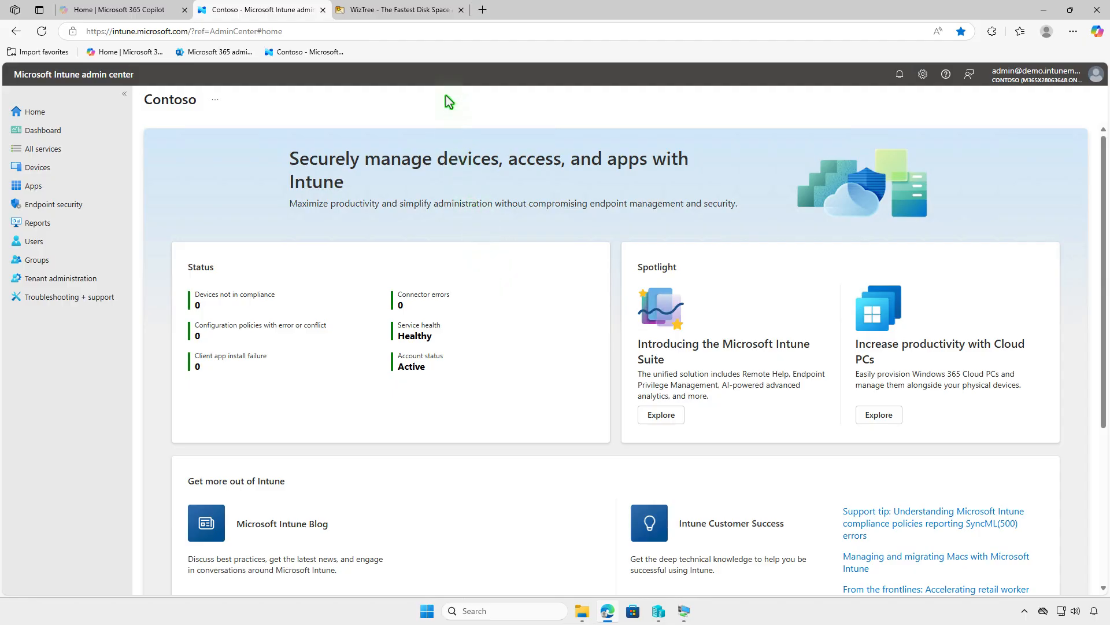
# Download the WizTree 4.25 installer from the WizTree website and show it in its download folder
pyautogui.click(427, 12)
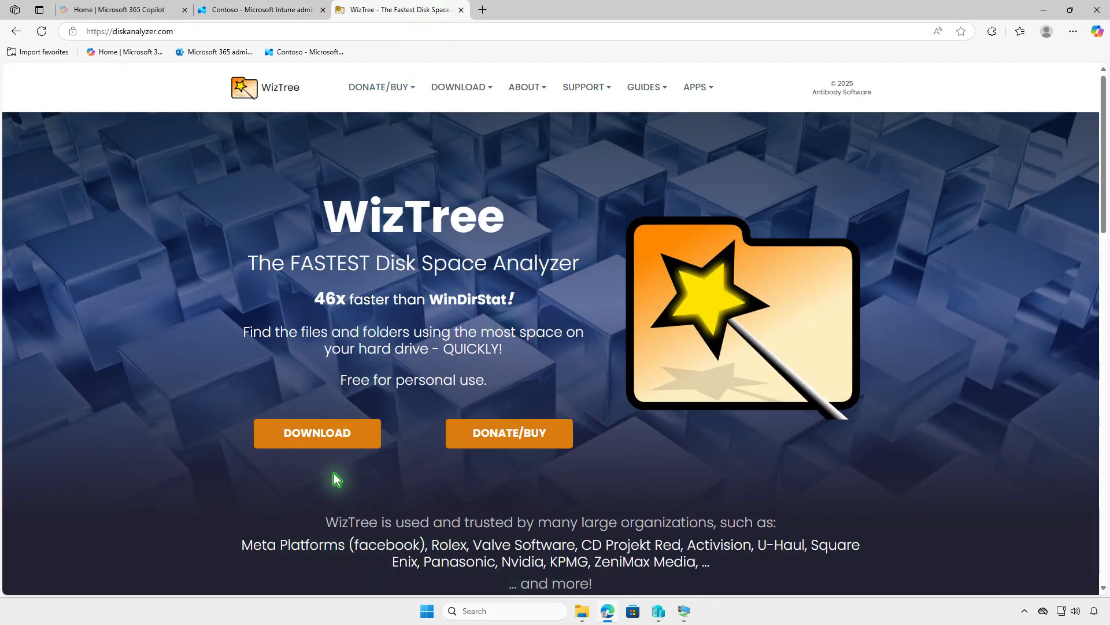
pyautogui.click(333, 440)
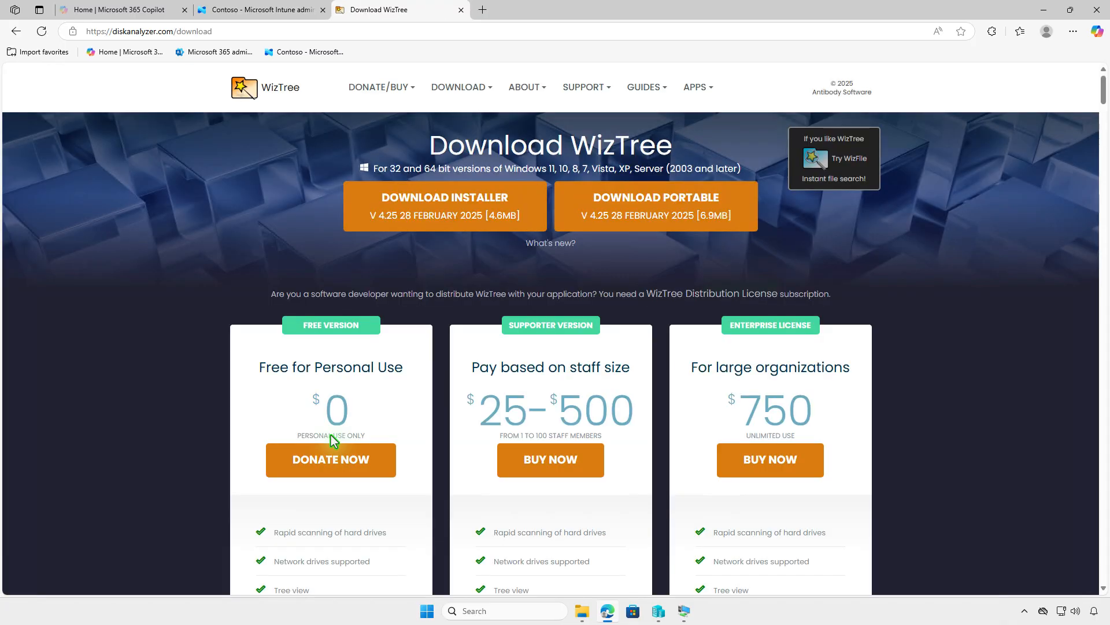
pyautogui.click(476, 227)
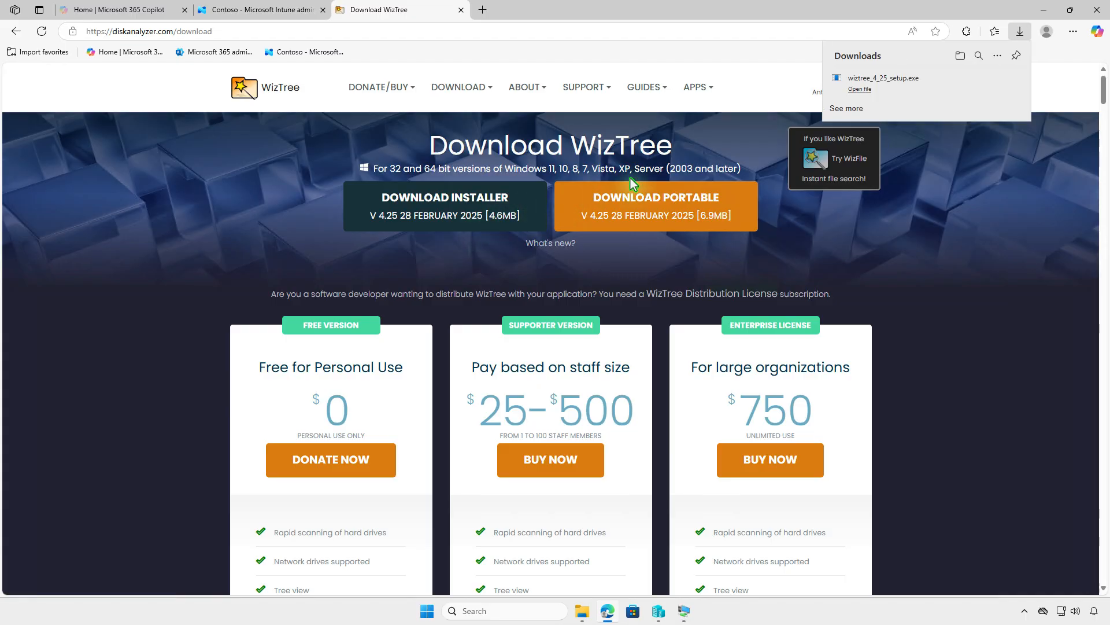
pyautogui.click(960, 55)
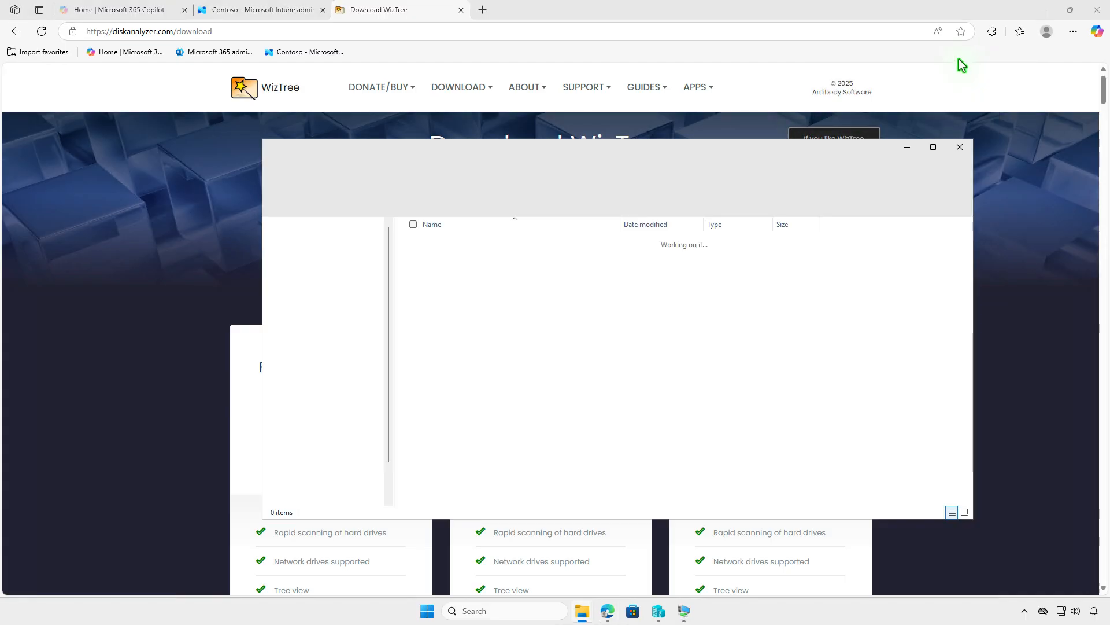
pyautogui.click(1043, 10)
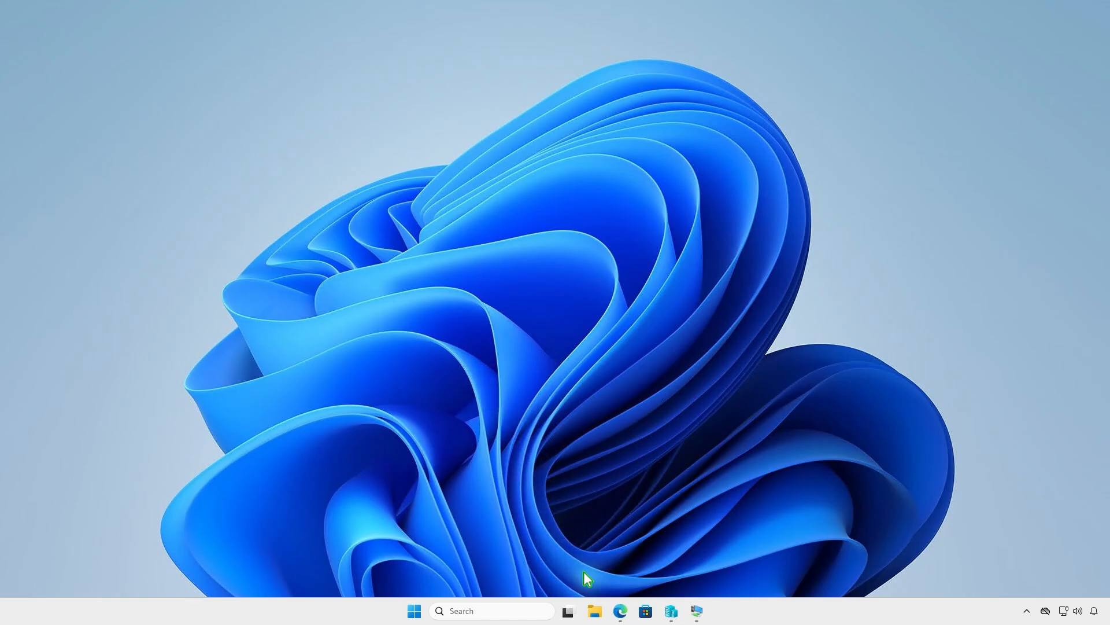
# Switch to File Explorer and create a folder named Intune on the DATA (D:) drive
pyautogui.click(594, 611)
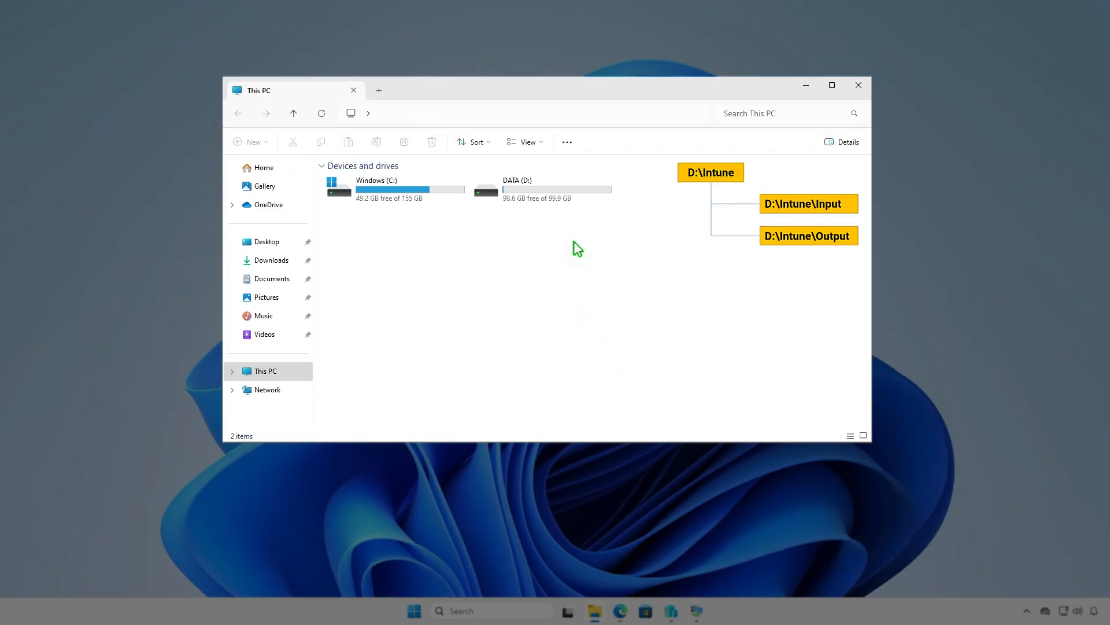
pyautogui.doubleClick(578, 193)
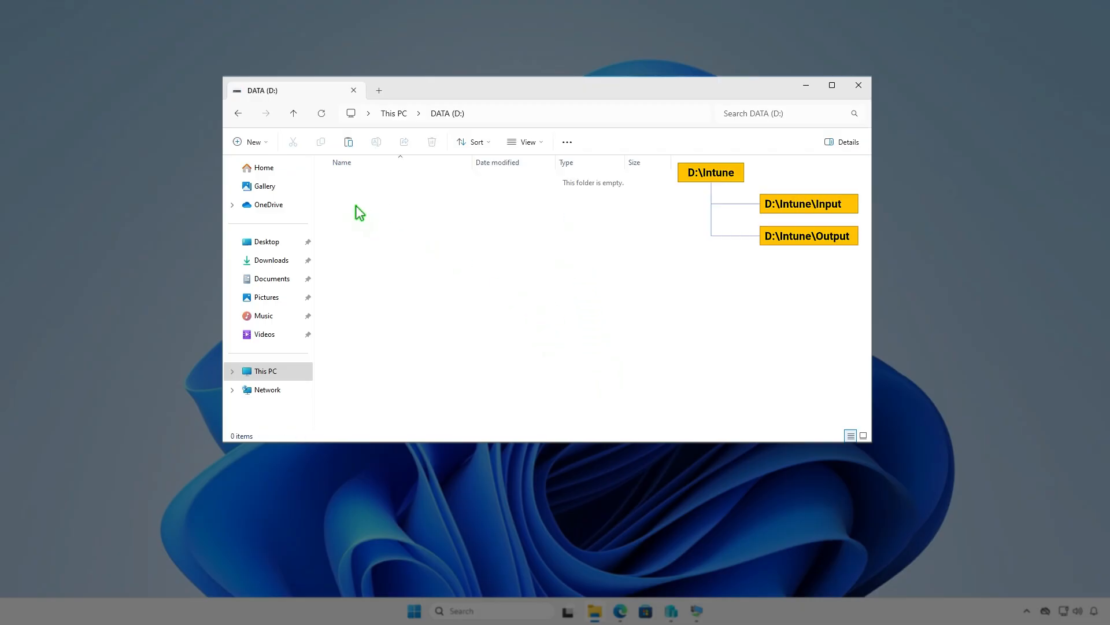
pyautogui.click(263, 143)
pyautogui.click(283, 168)
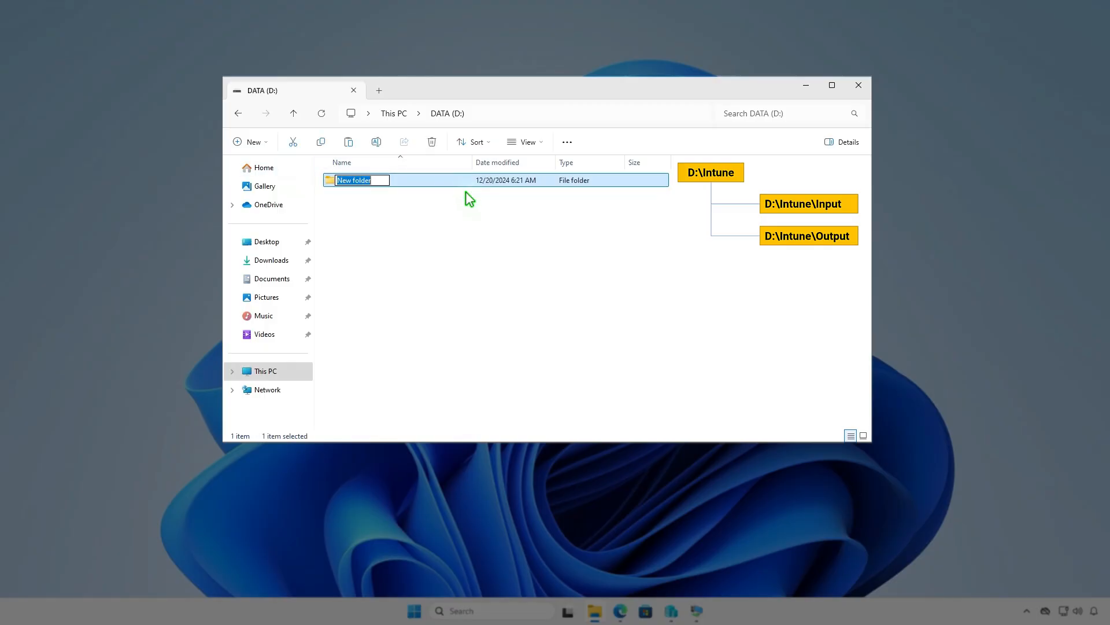
pyautogui.write('Intune')
pyautogui.press('Return')
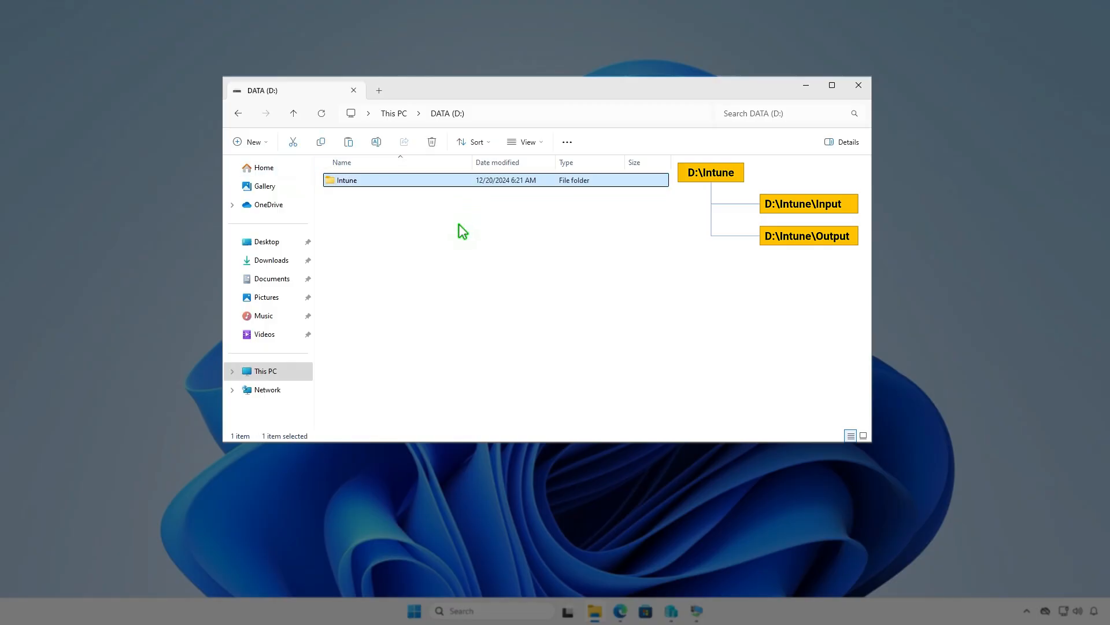
# Create a subfolder named Input inside D:\Intune
pyautogui.press('Return')
pyautogui.rightClick(459, 225)
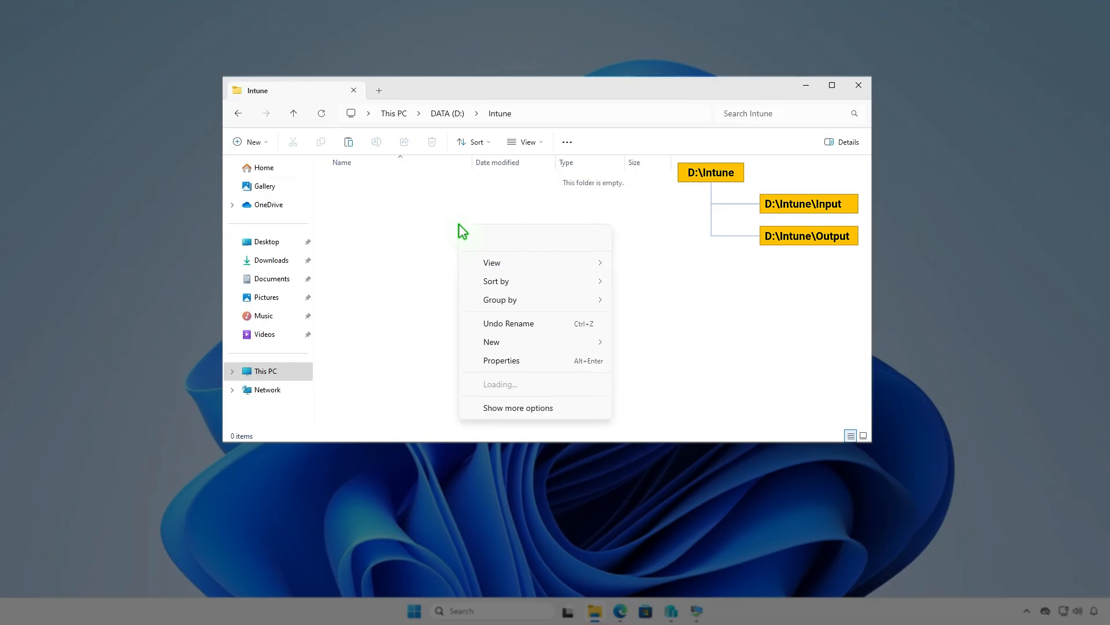
pyautogui.moveTo(501, 342)
pyautogui.click(639, 344)
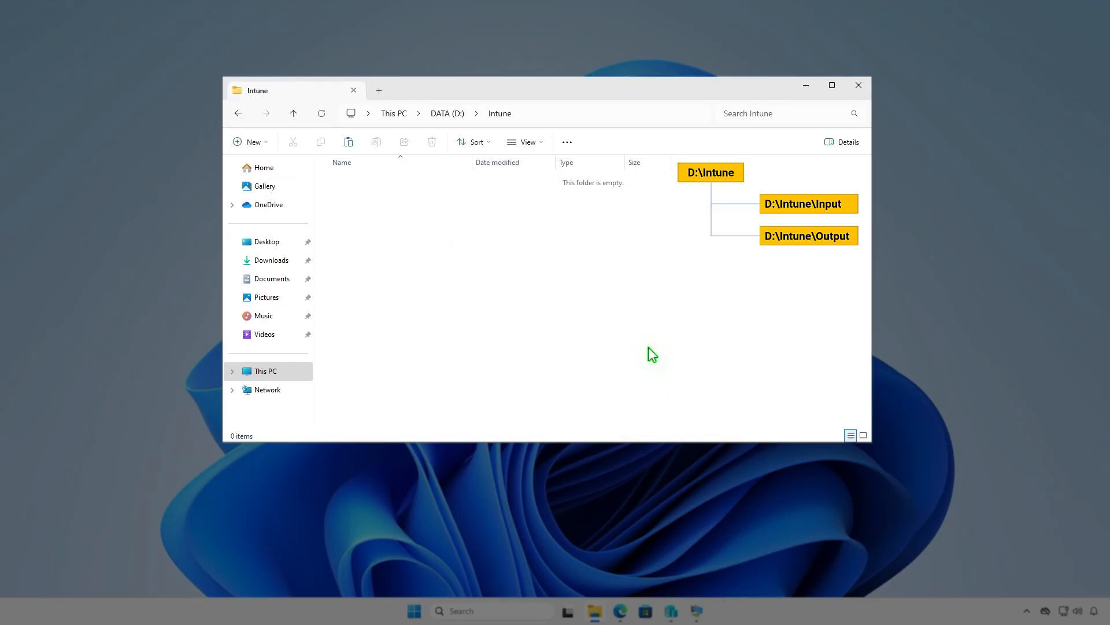
pyautogui.write('In')
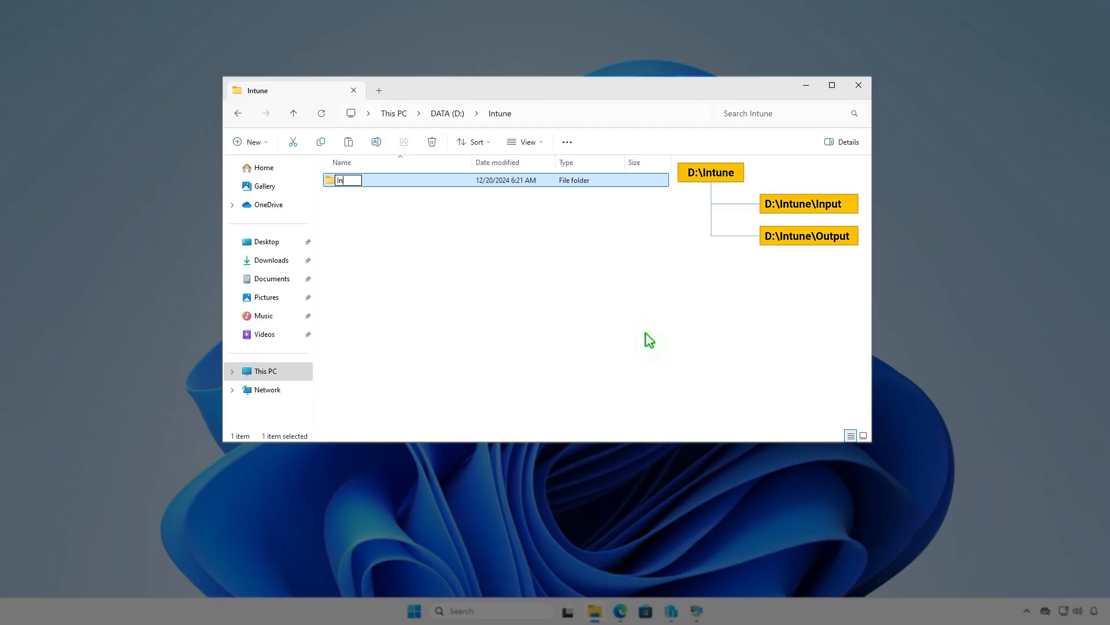
pyautogui.write('put')
pyautogui.press('Return')
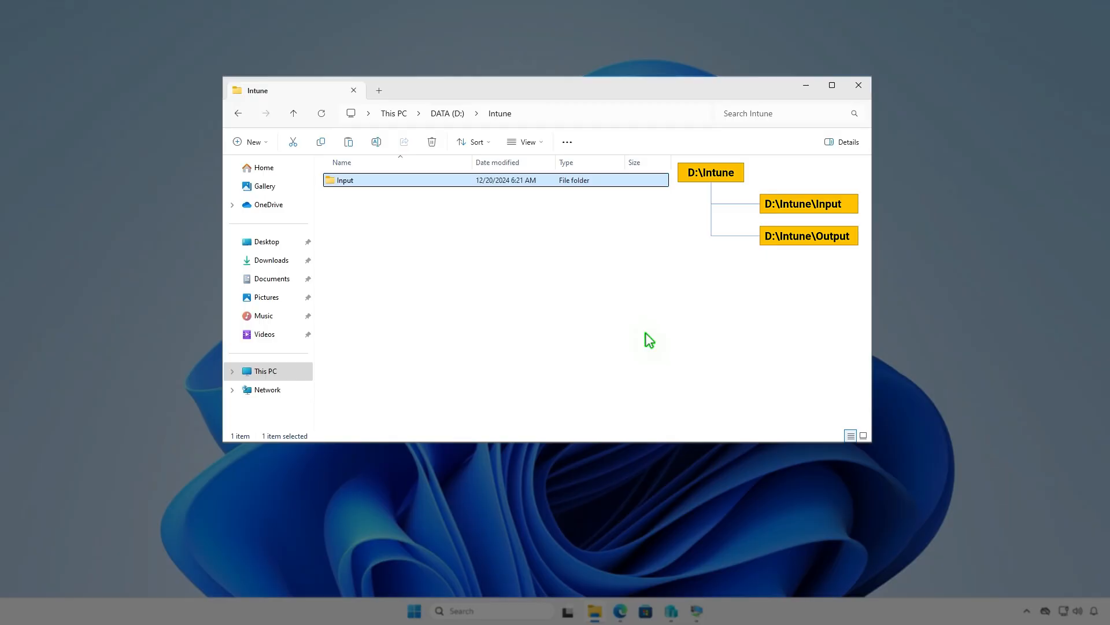
# Add a second subfolder named Output beside the Input folder
pyautogui.hotkey('ctrl', 'shift', 'n')
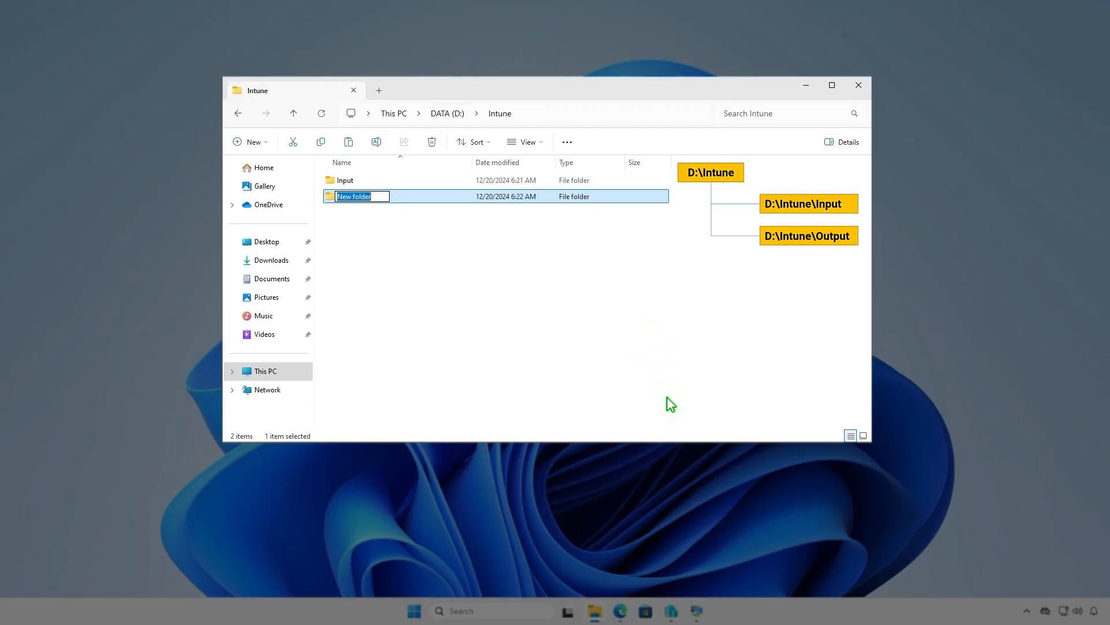
pyautogui.write('Output')
pyautogui.click(603, 312)
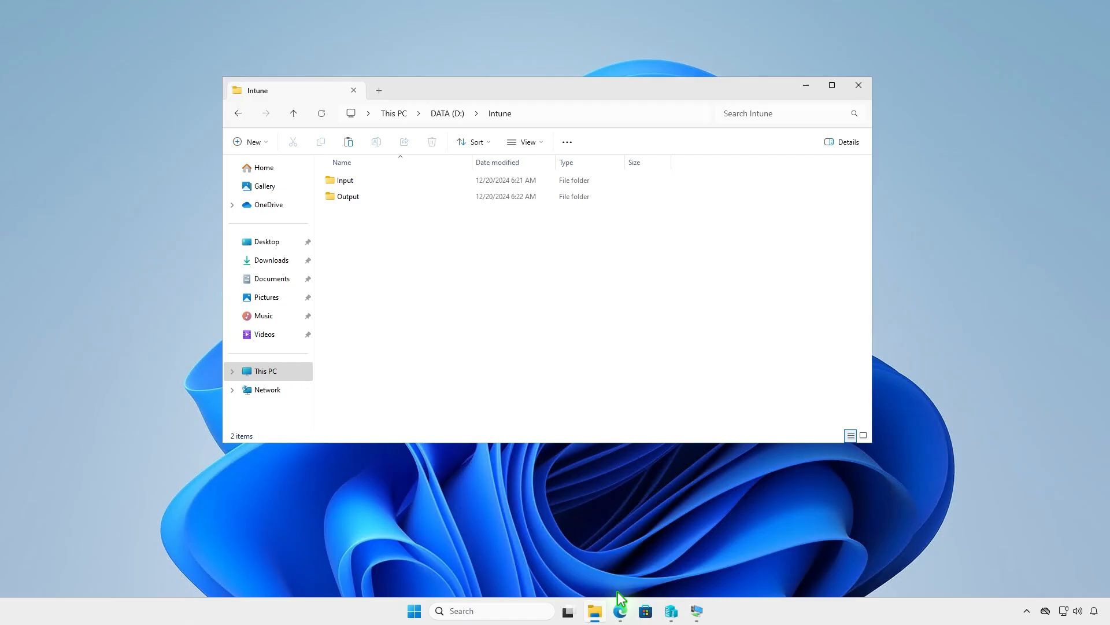
# In Edge, download the source code zip of the latest Microsoft Win32 Content Prep Tool release from GitHub and show it in its folder
pyautogui.click(620, 611)
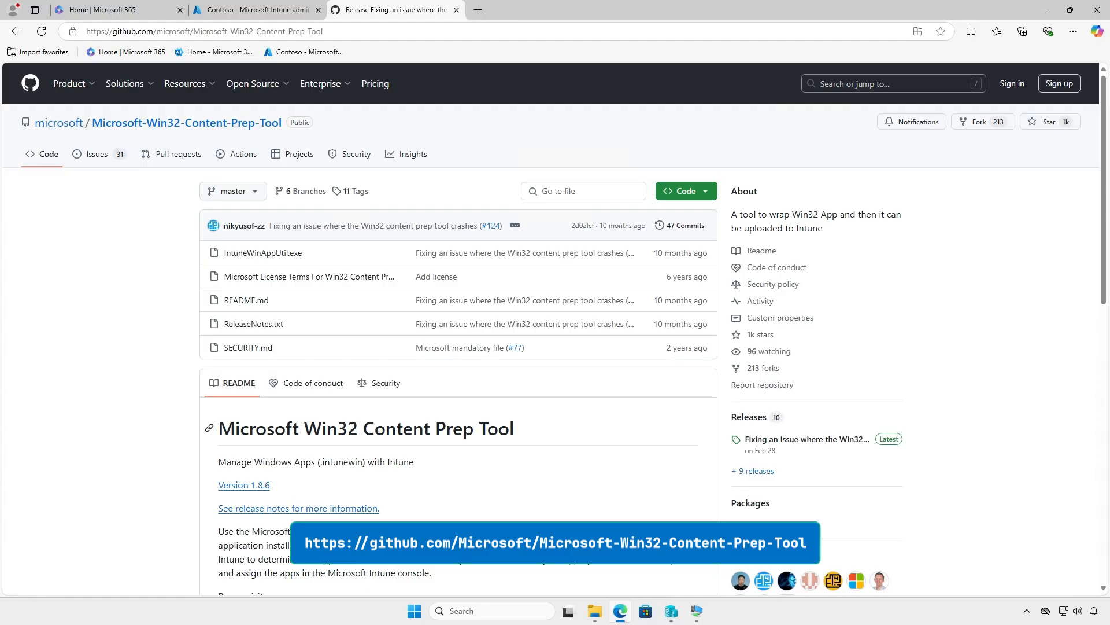
pyautogui.click(835, 442)
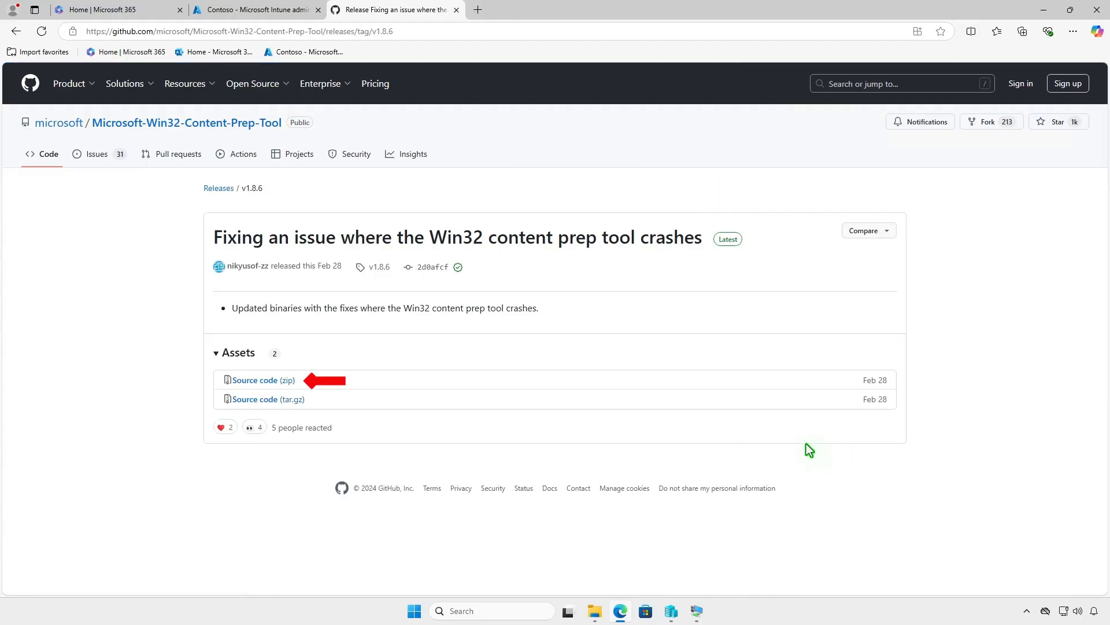
pyautogui.click(289, 380)
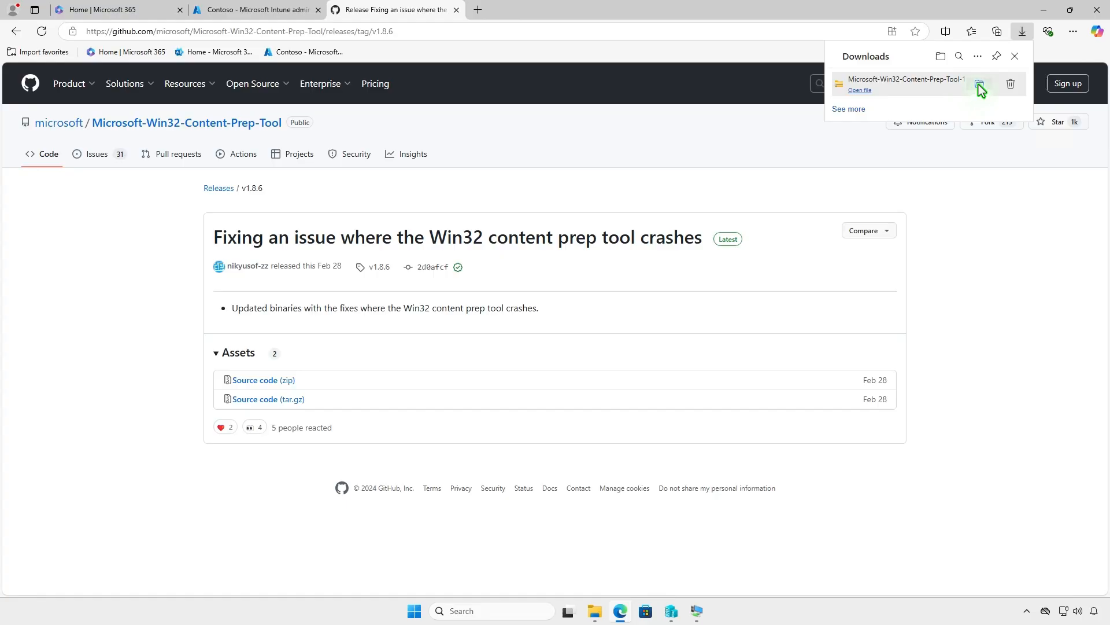
pyautogui.click(980, 86)
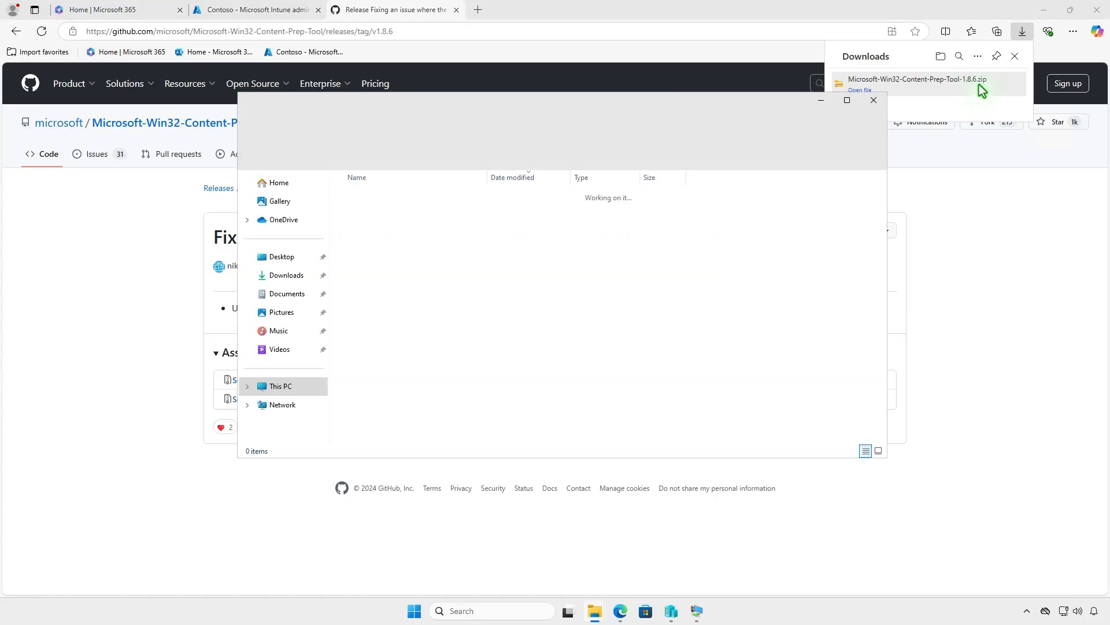
pyautogui.click(1044, 11)
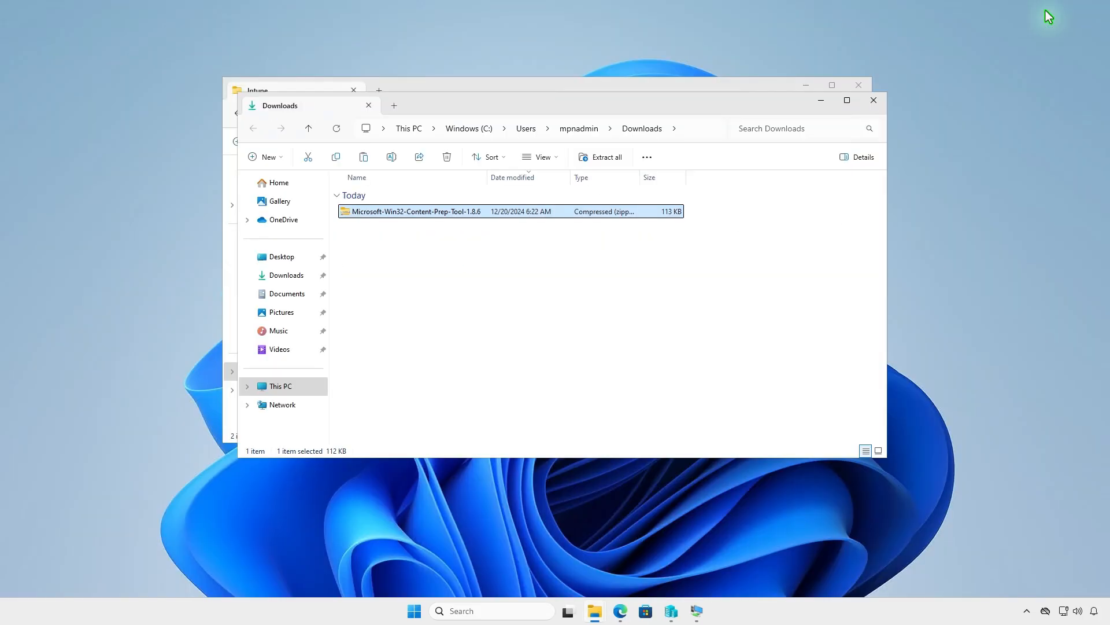
# Extract the Microsoft-Win32-Content-Prep-Tool-1.8.6 archive to the suggested location and open the extracted tool folder
pyautogui.click(607, 161)
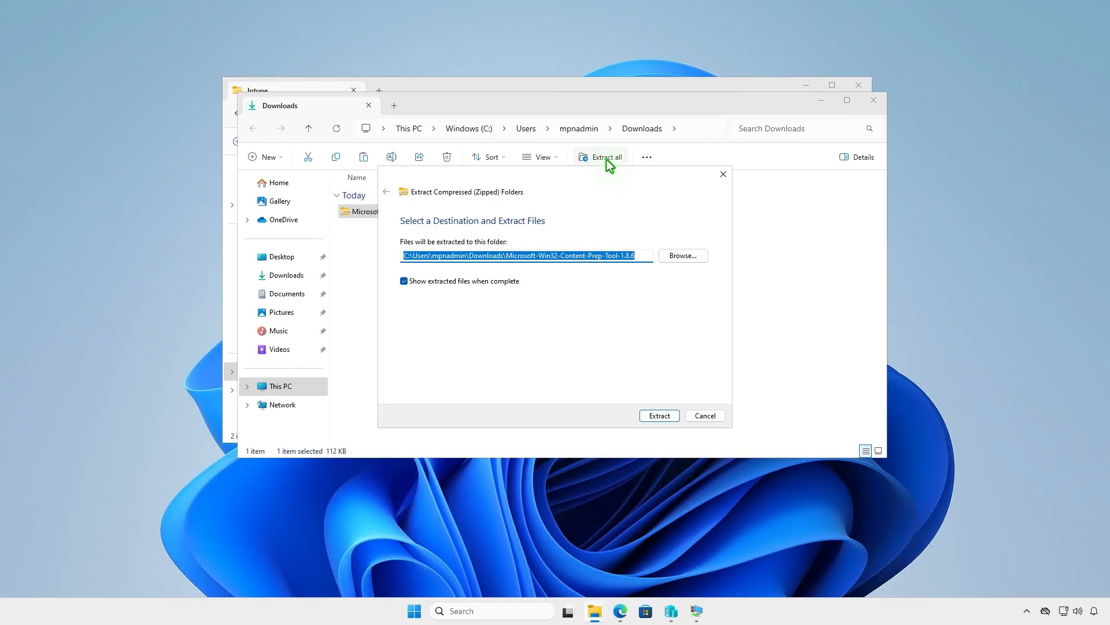
pyautogui.click(650, 414)
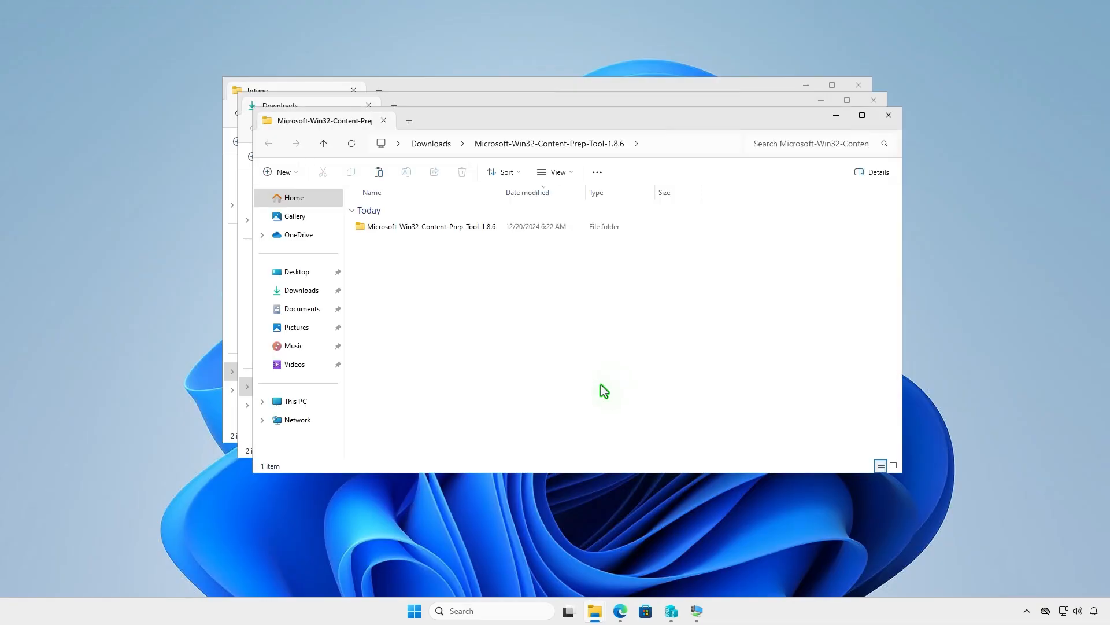
pyautogui.doubleClick(495, 228)
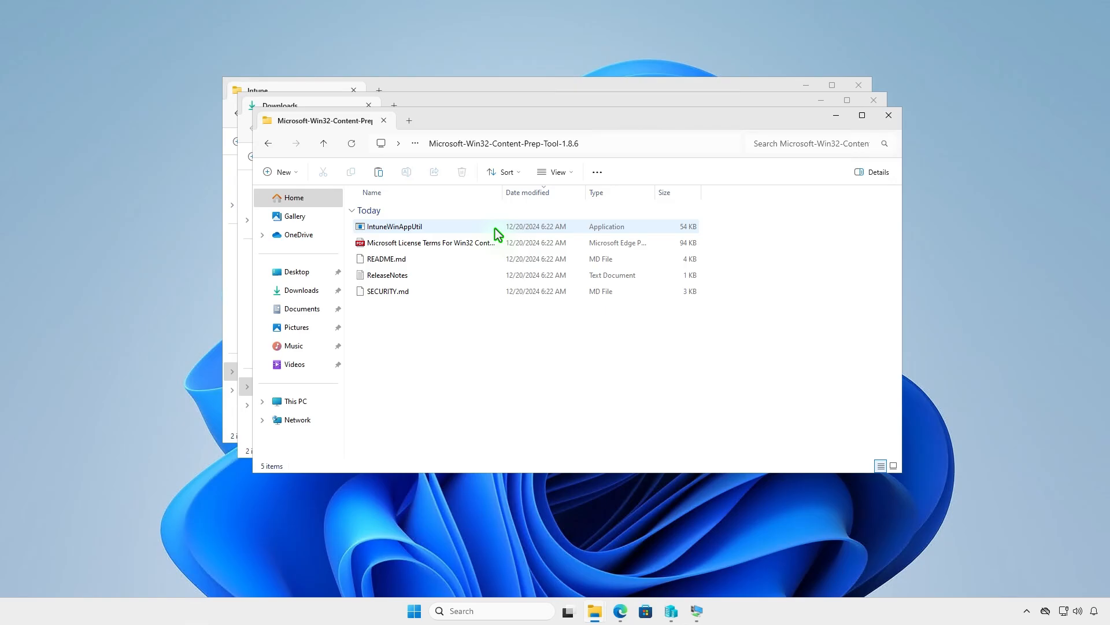
# Copy the IntuneWinAppUtil application from the extracted folder into D:\Intune, closing the extracted and Downloads windows
pyautogui.click(443, 227)
pyautogui.rightClick(443, 227)
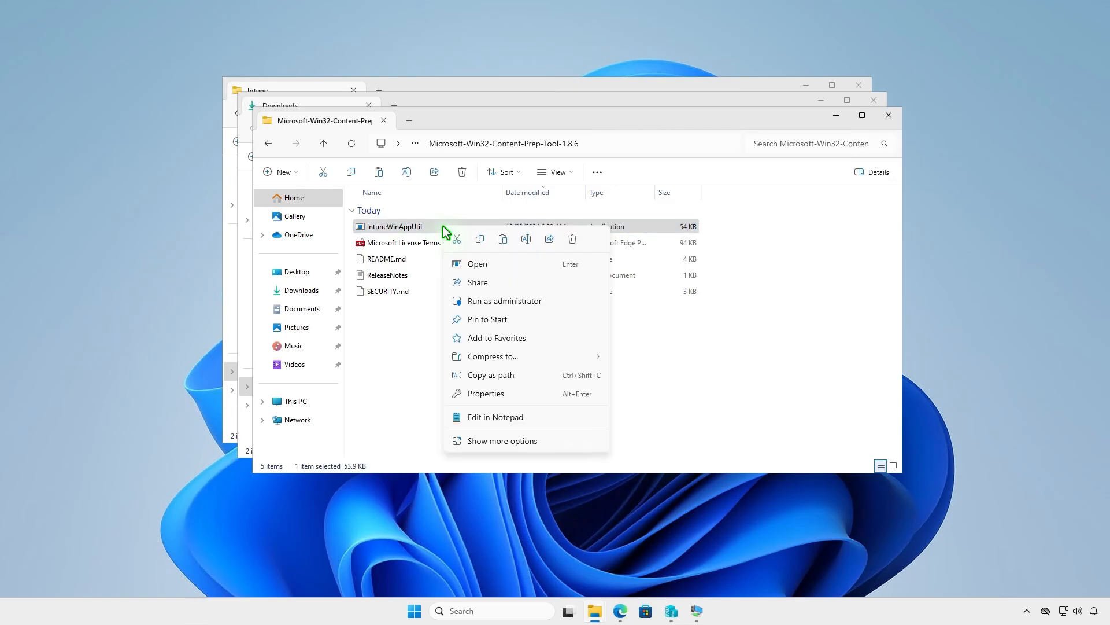
pyautogui.click(478, 241)
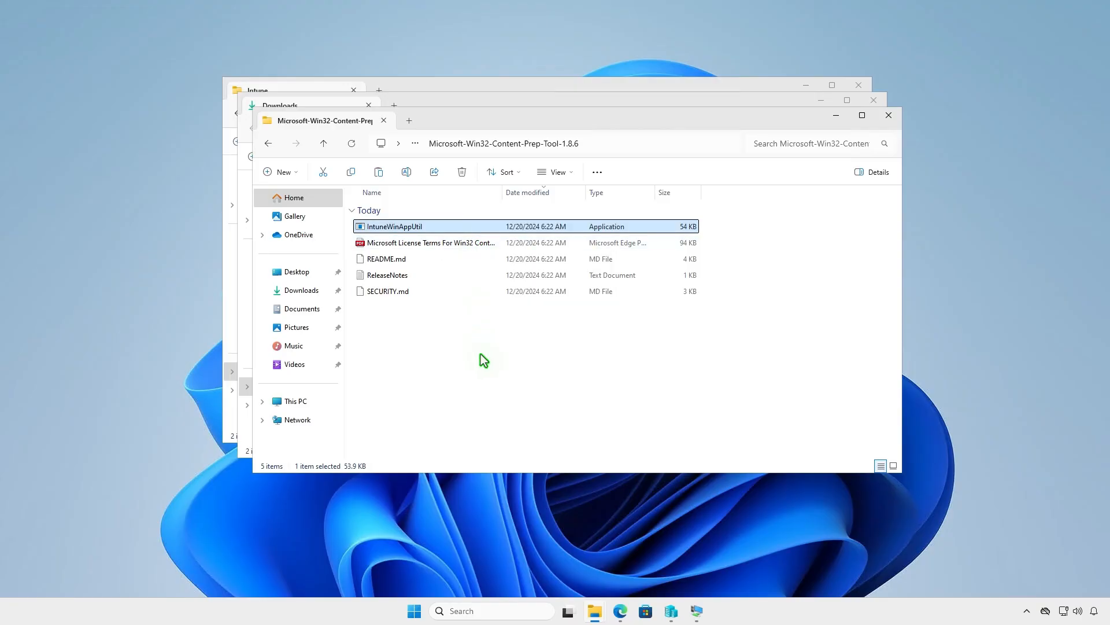
pyautogui.click(889, 116)
pyautogui.click(874, 102)
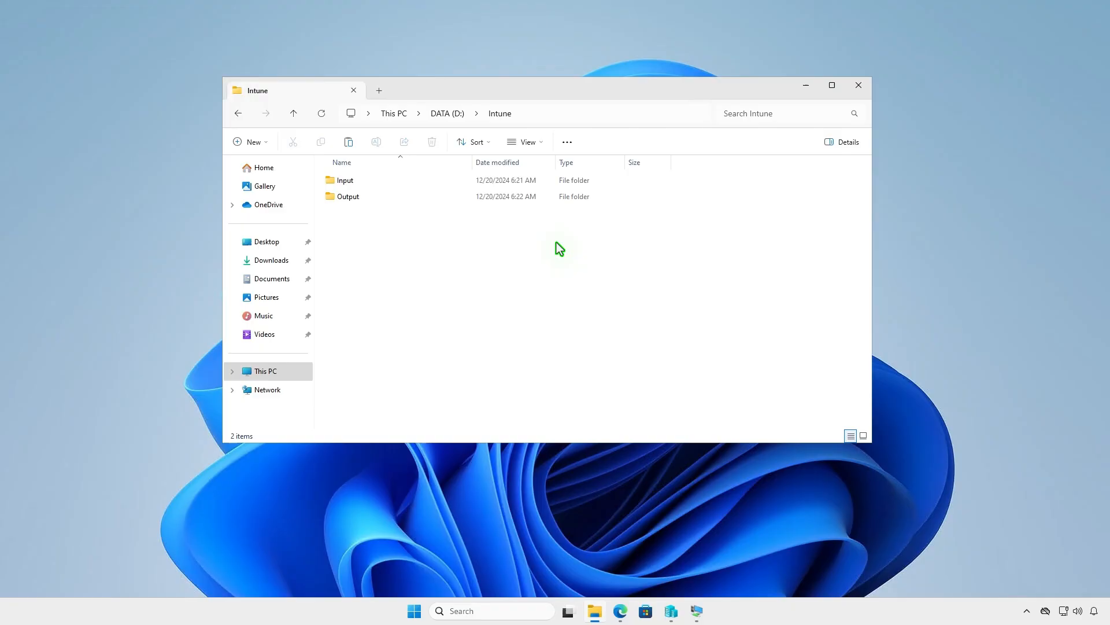
pyautogui.rightClick(398, 250)
pyautogui.click(411, 267)
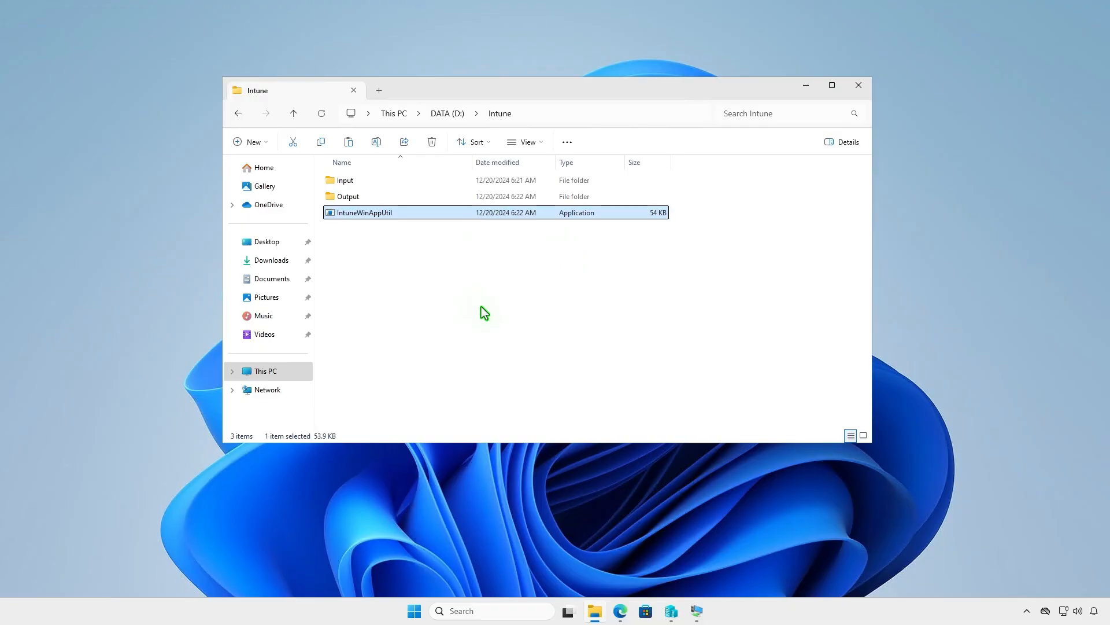
pyautogui.click(481, 306)
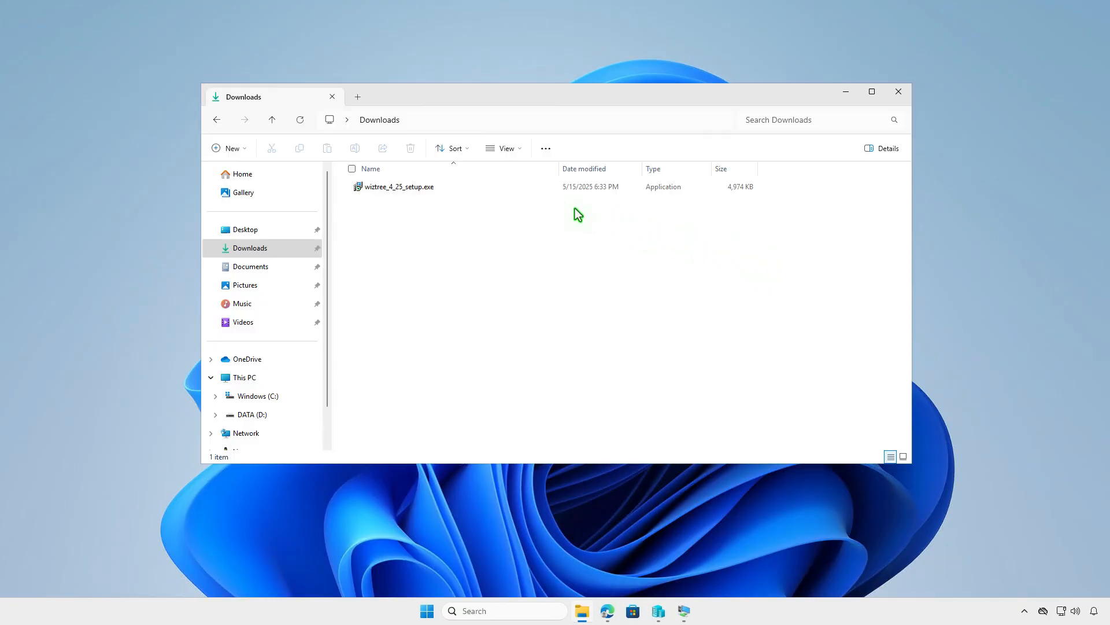
# Rename wiztree_4_25_setup.exe in the Downloads folder to setup.exe
pyautogui.click(518, 191)
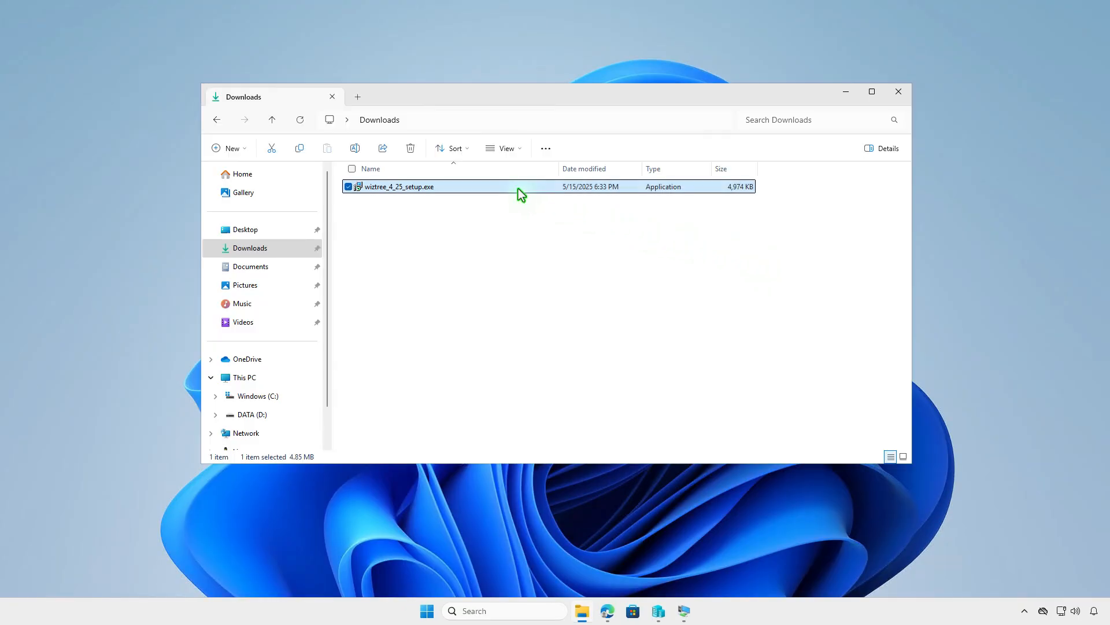
pyautogui.press('F2')
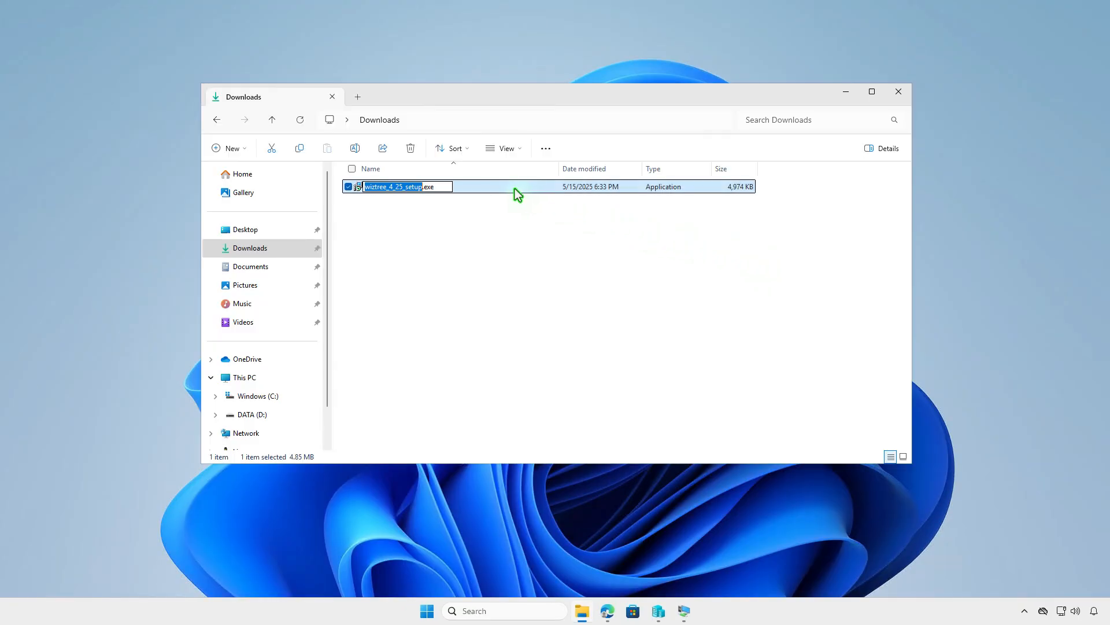
pyautogui.write('setup')
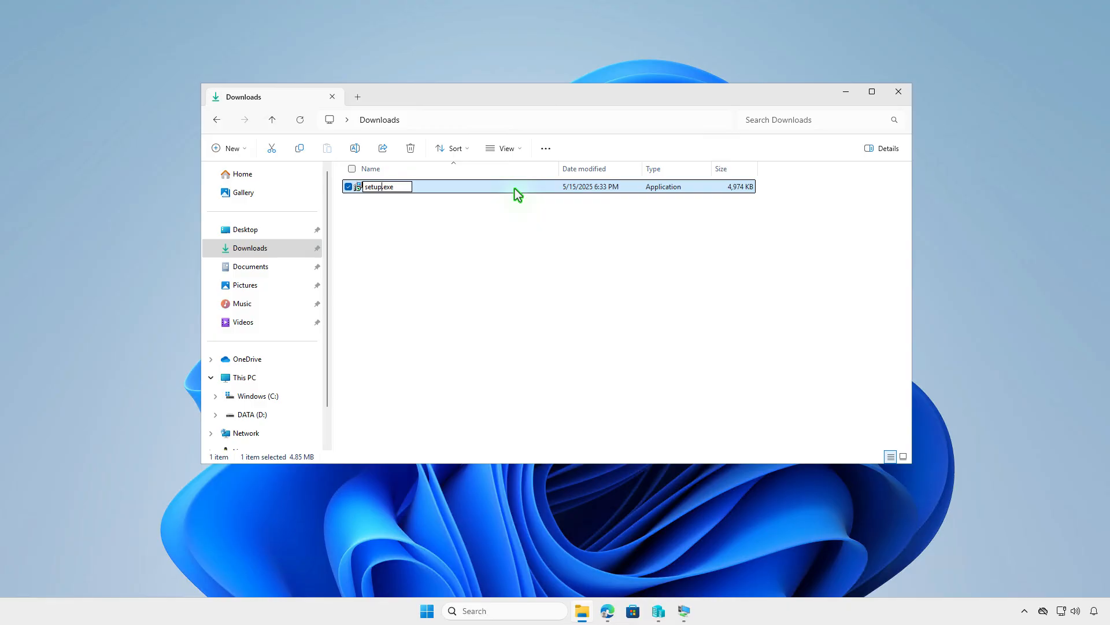
pyautogui.press('Return')
# Copy setup.exe from Downloads into the D:\Intune\Input folder
pyautogui.rightClick(460, 184)
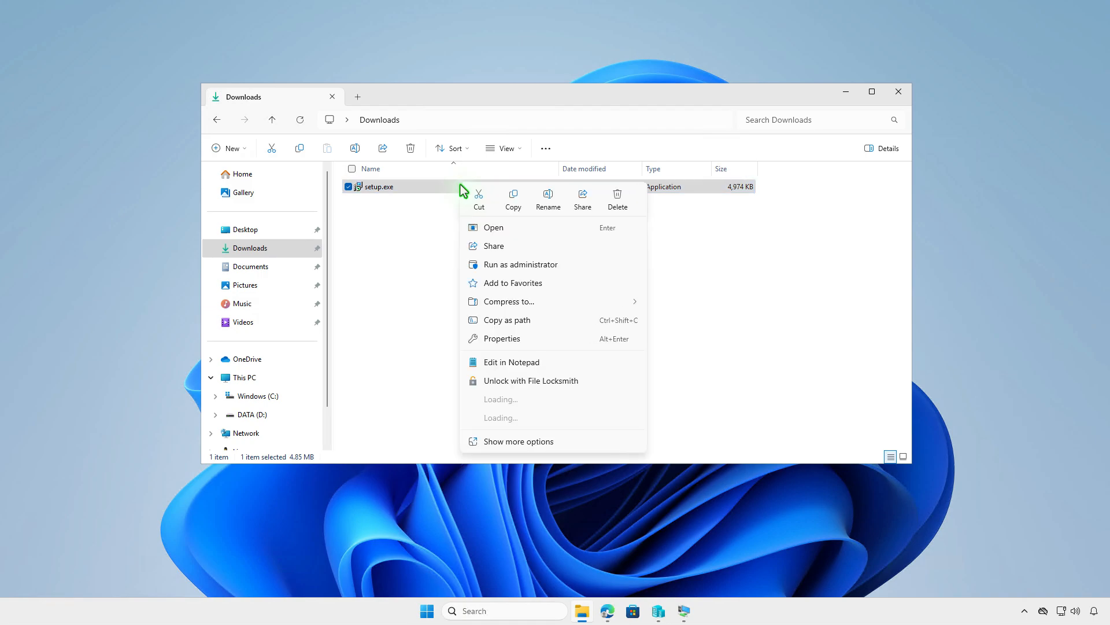
pyautogui.click(503, 200)
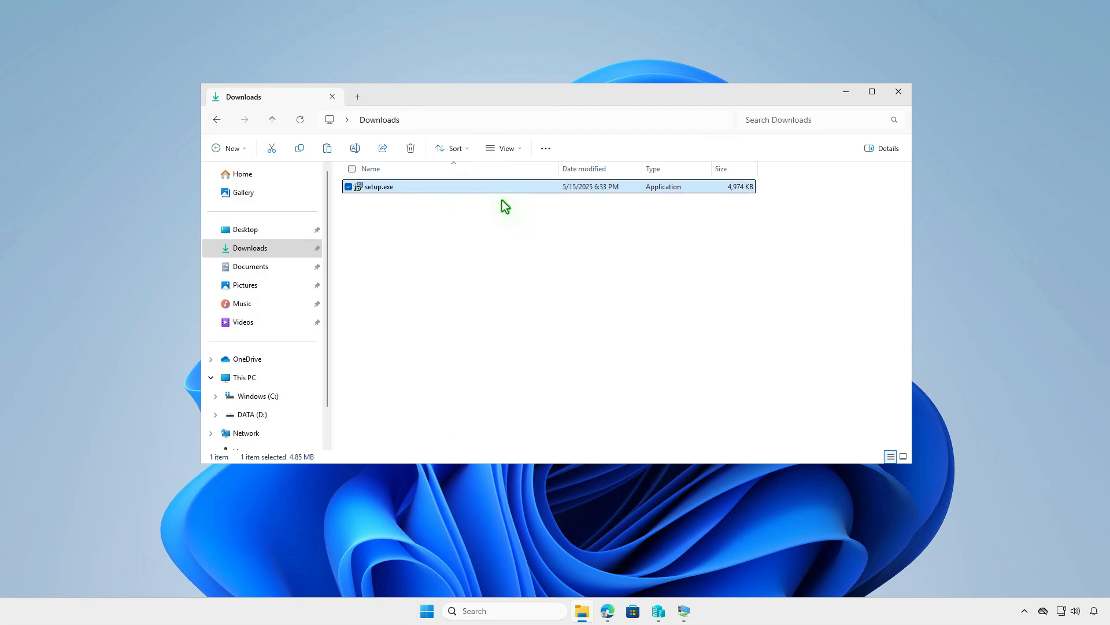
pyautogui.click(363, 100)
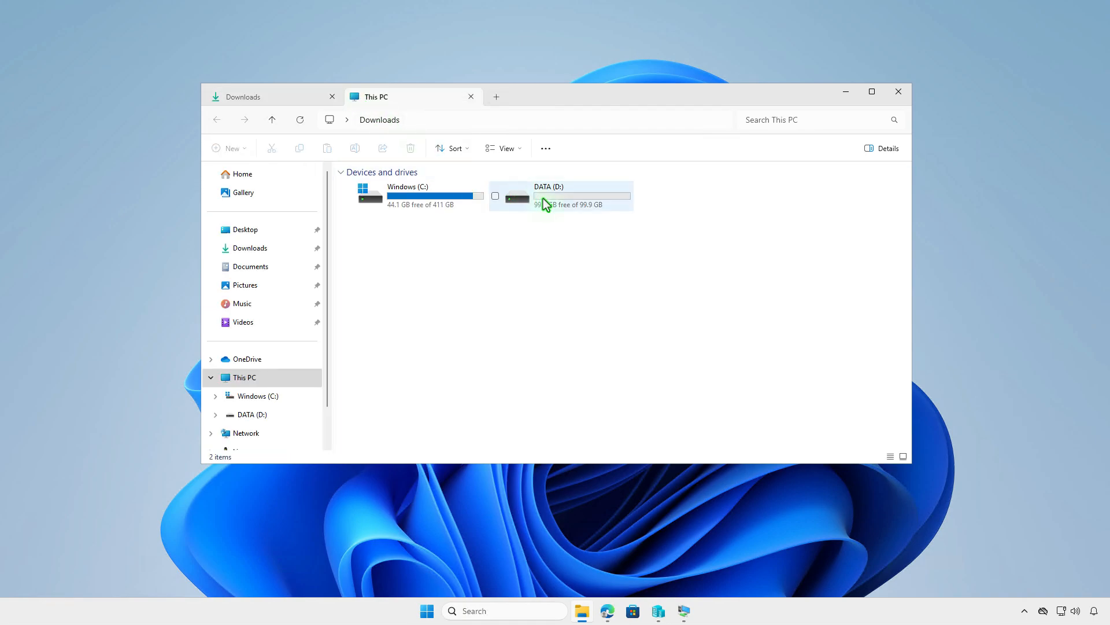
pyautogui.doubleClick(543, 200)
pyautogui.doubleClick(467, 190)
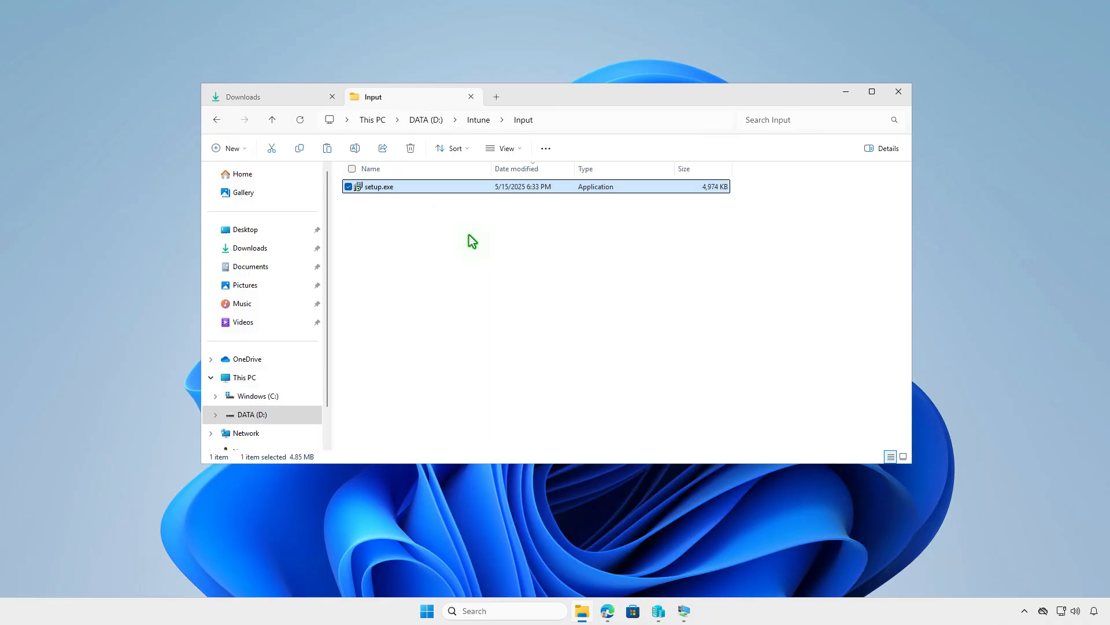
# Return from the Input folder to D:\Intune, clear the selection and minimize the File Explorer window
pyautogui.click(479, 120)
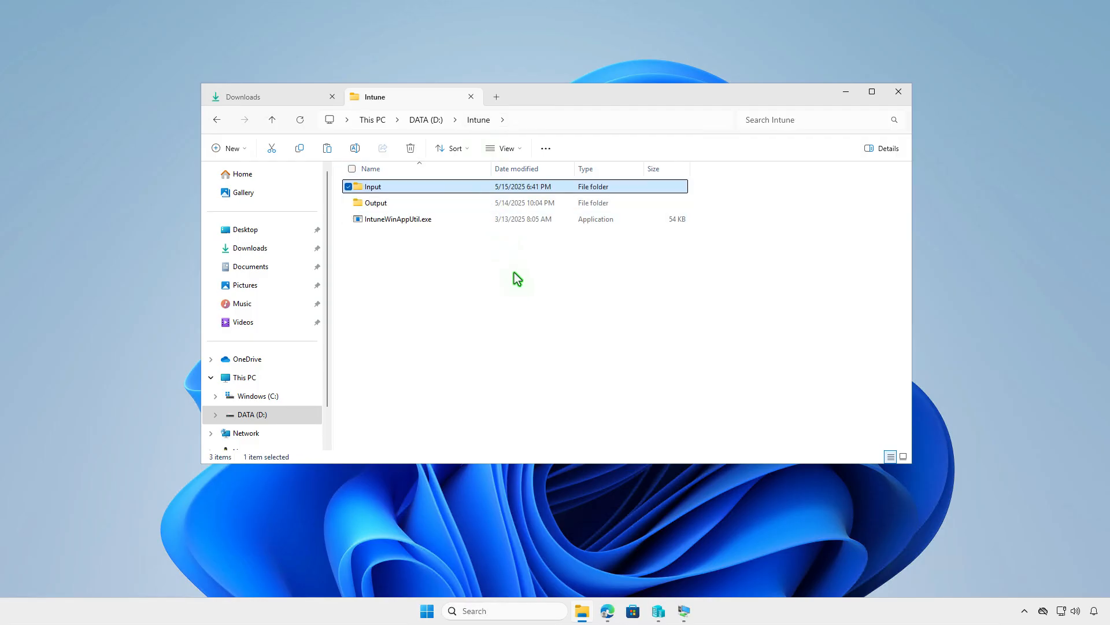
pyautogui.click(519, 288)
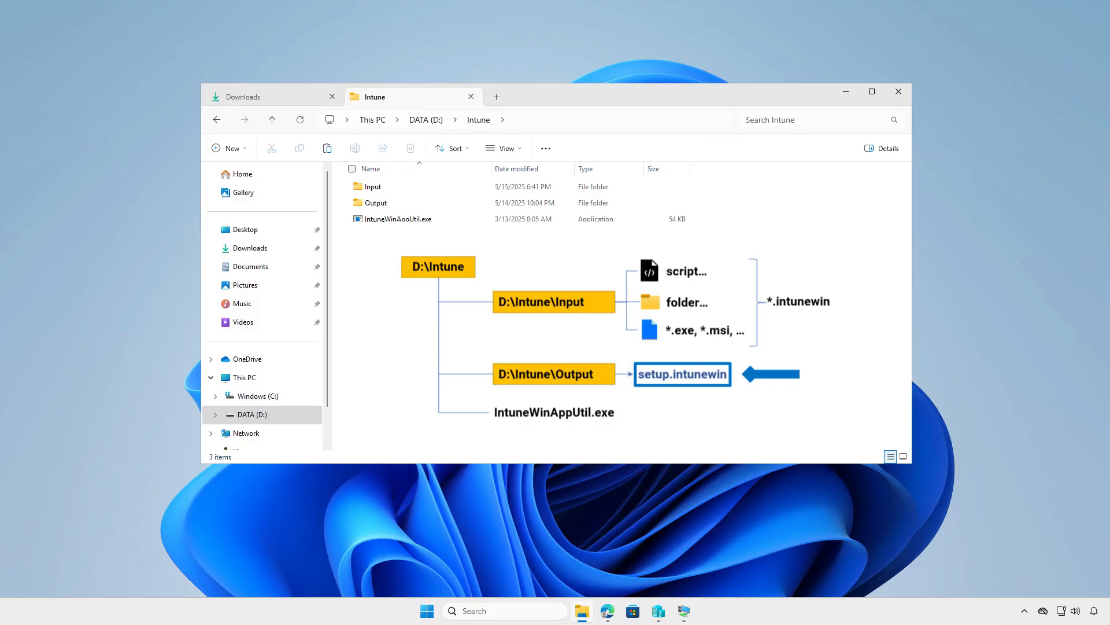
pyautogui.click(847, 92)
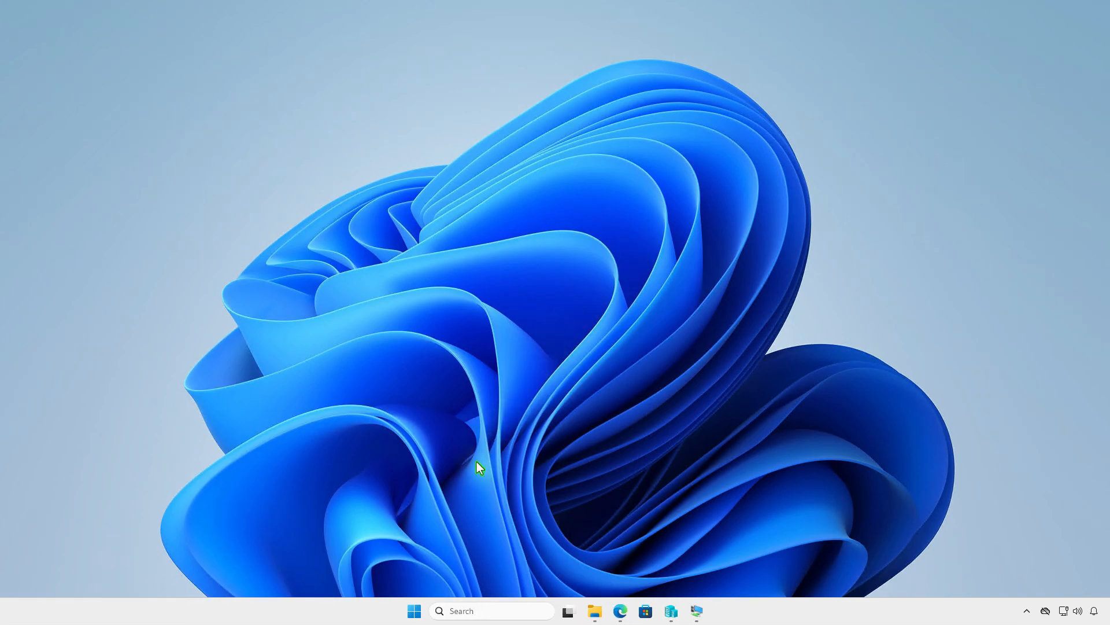
# Open Terminal as administrator and change the working directory to D:\Intune\
pyautogui.rightClick(413, 611)
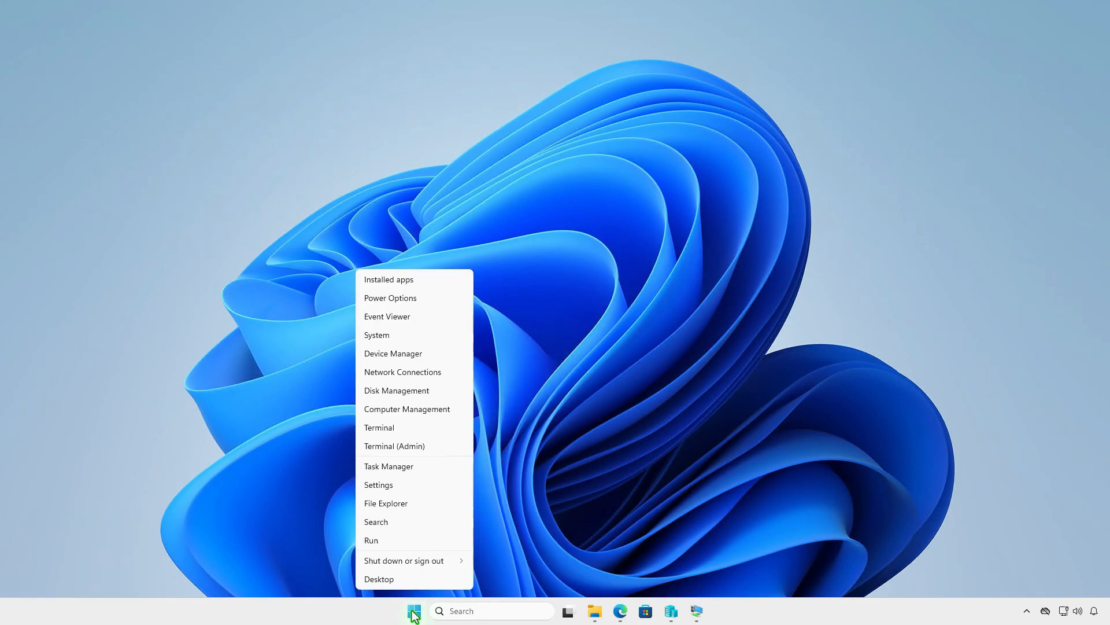
pyautogui.click(445, 449)
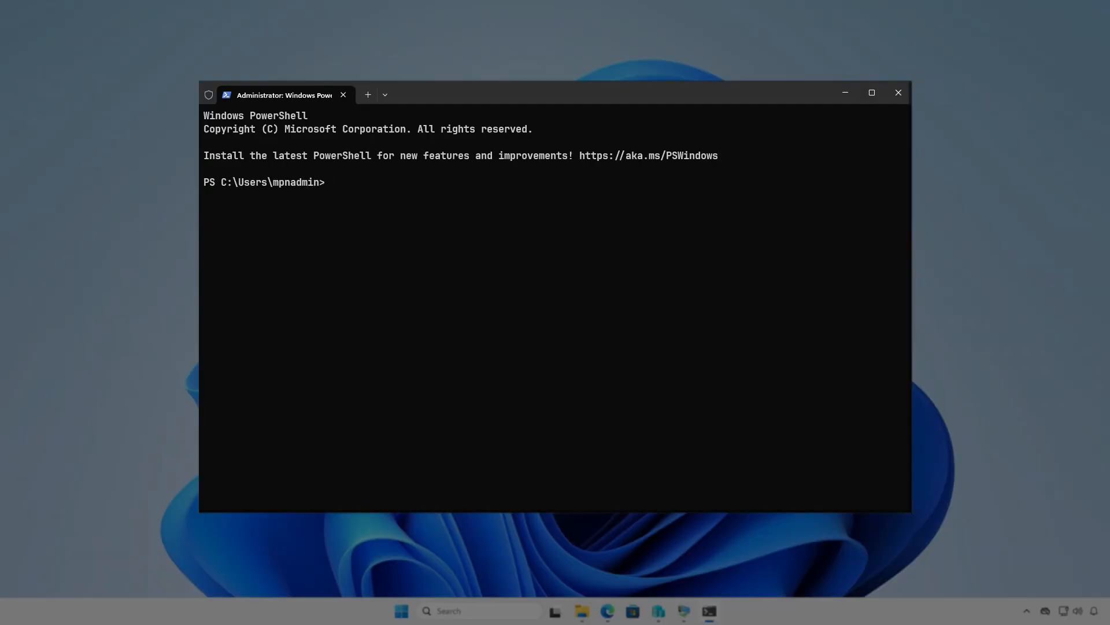
pyautogui.write('cd d')
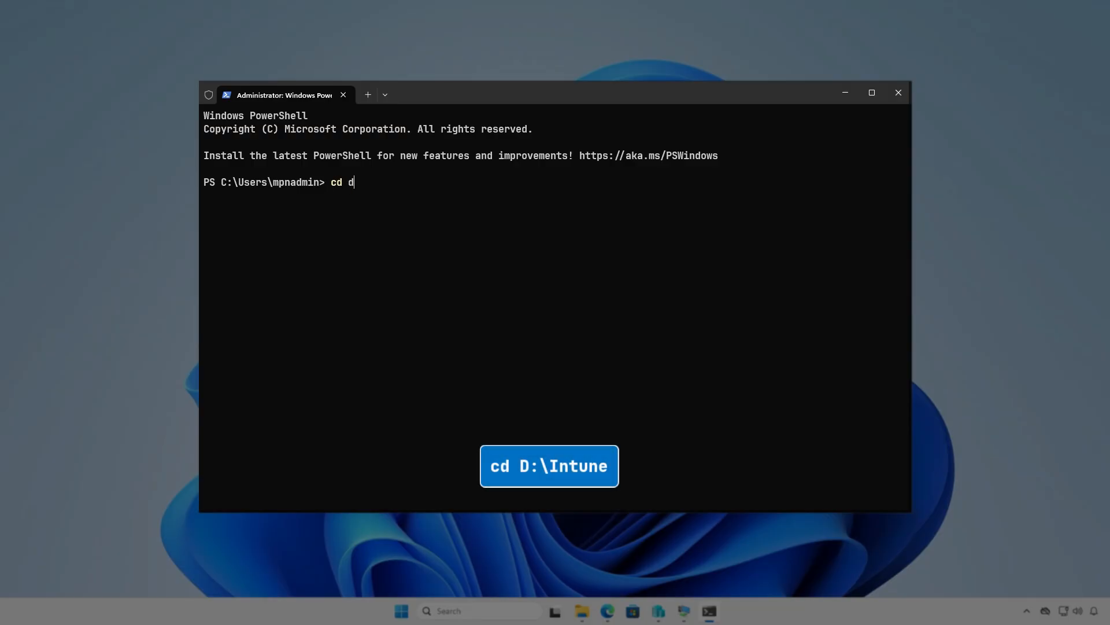
pyautogui.write(':\\In')
pyautogui.press('Tab')
pyautogui.press('Return')
pyautogui.press('Return')
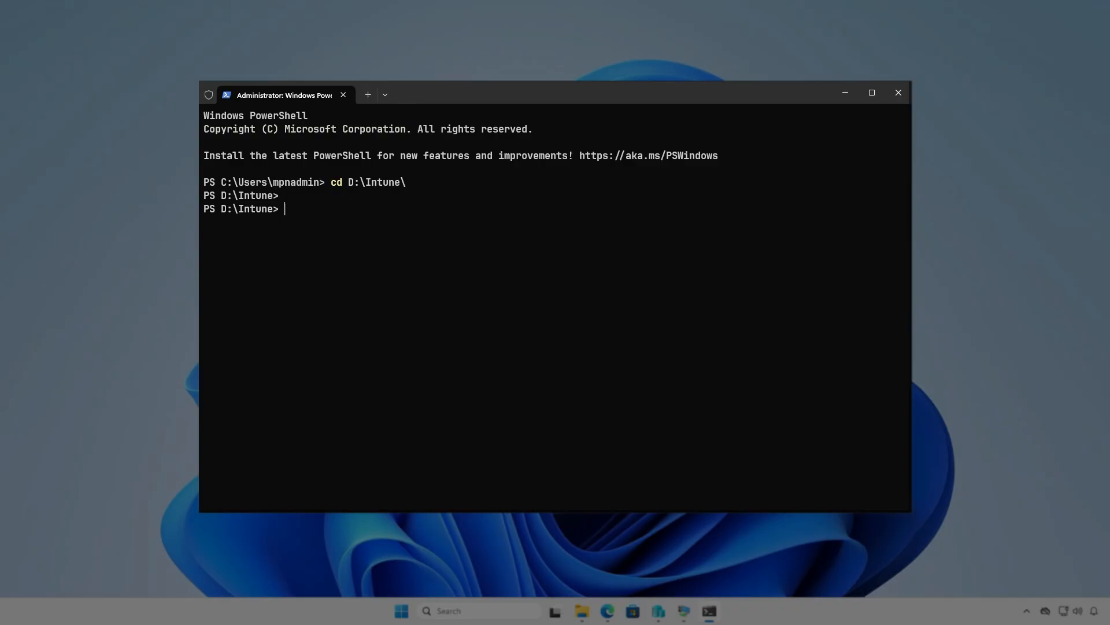
# Run .\IntuneWinAppUtil.exe and specify D:\Intune\Input as the source folder
pyautogui.write('inte')
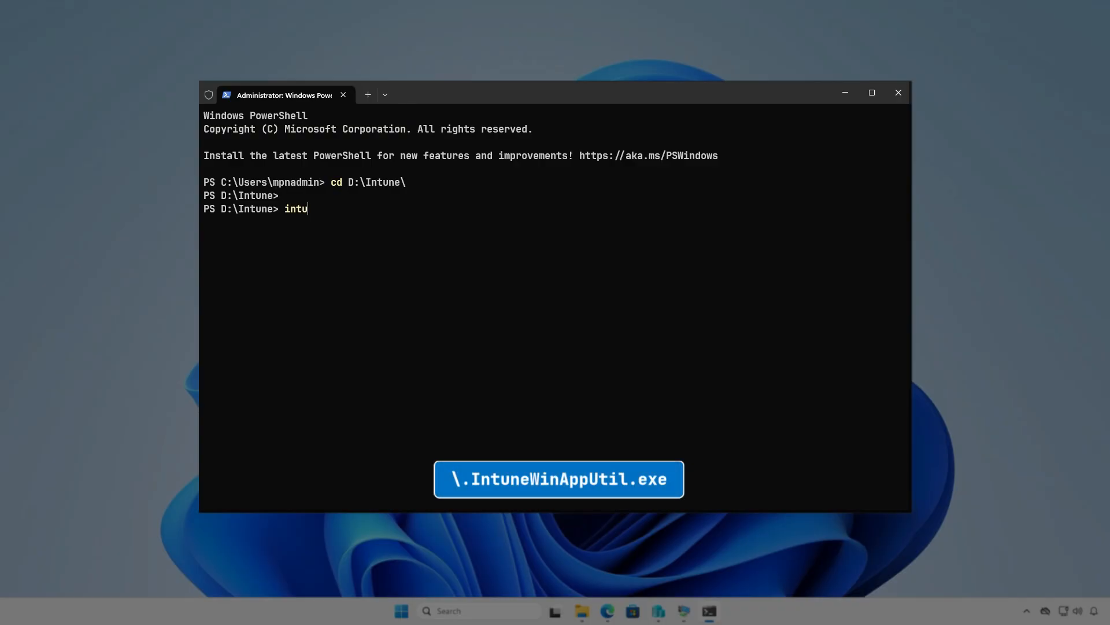
pyautogui.press('Tab')
pyautogui.press('Return')
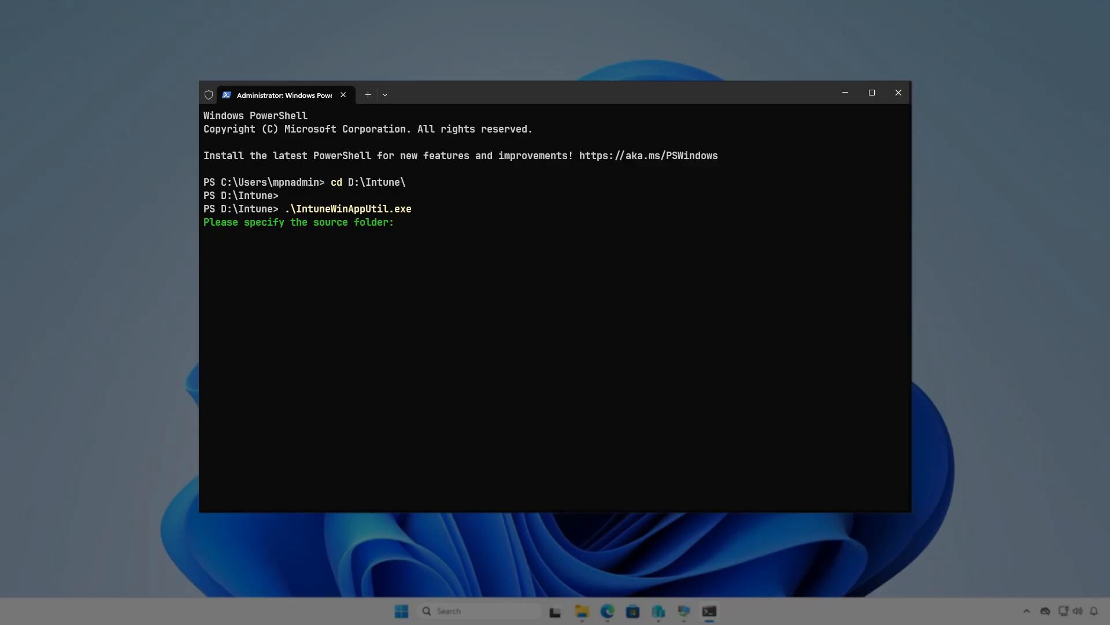
pyautogui.write('D:\\')
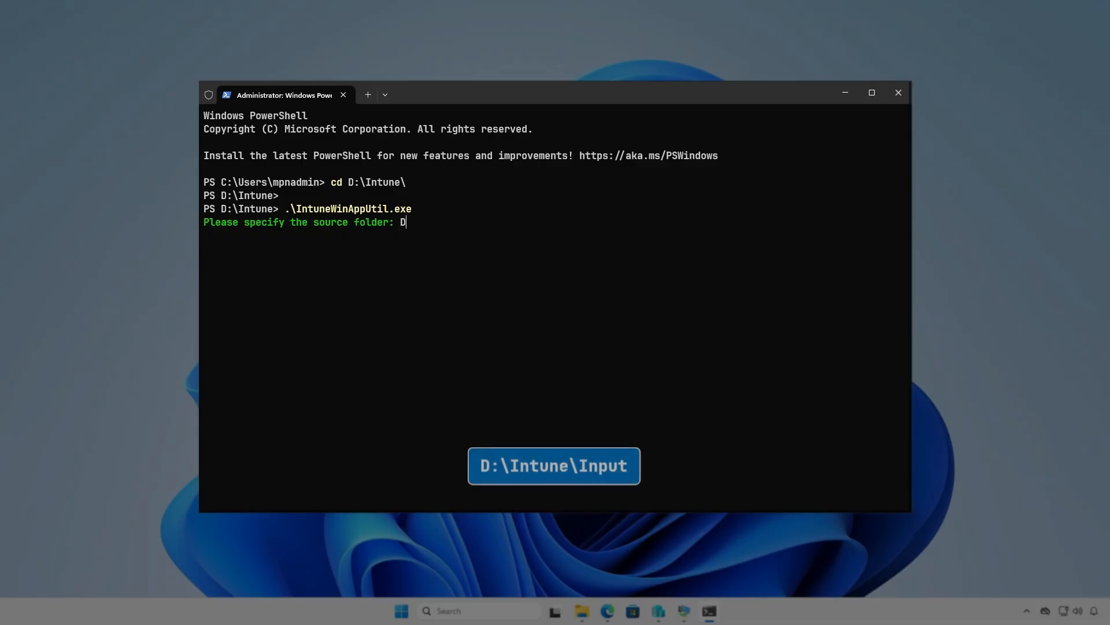
pyautogui.write('Intune\\')
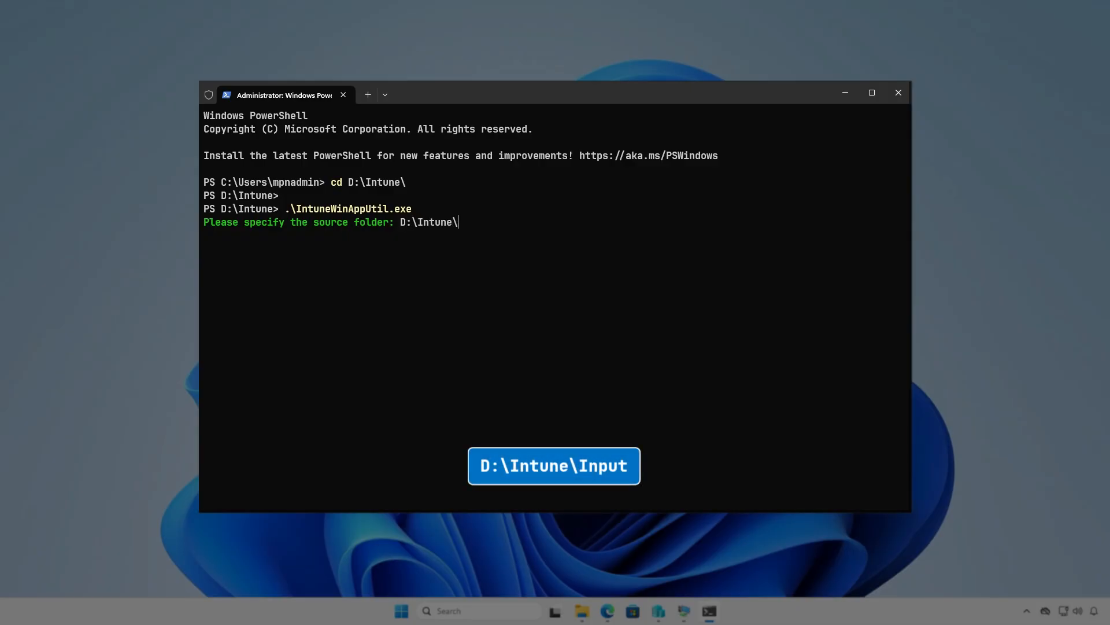
pyautogui.write('Input')
pyautogui.press('Return')
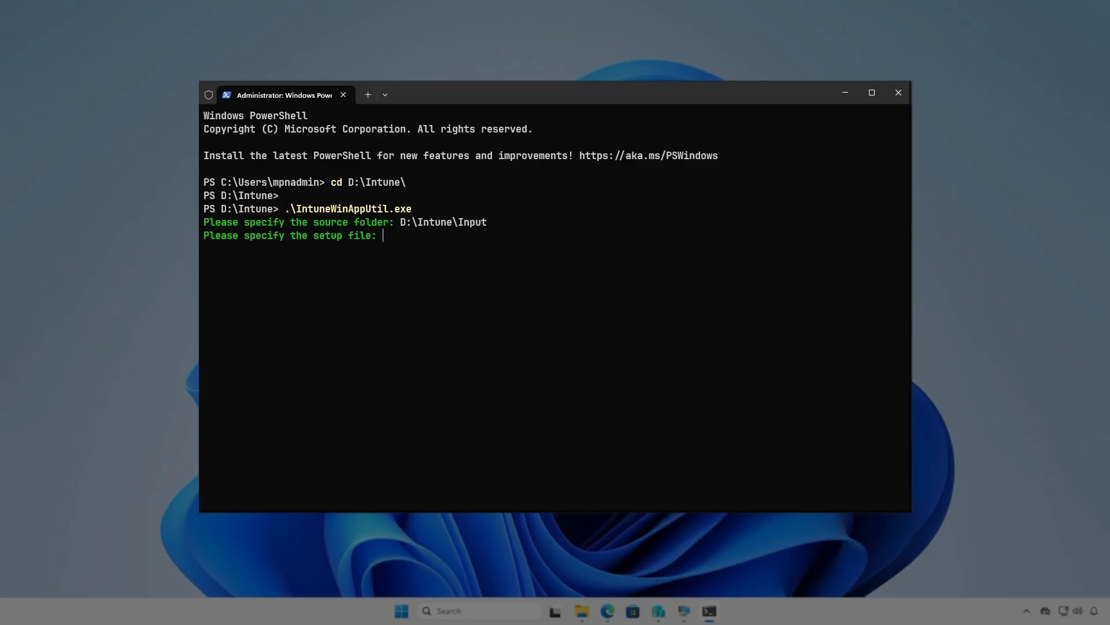
# Specify D:\Intune\Input\setup.exe as the setup file for the packaging tool
pyautogui.write('D:\\In')
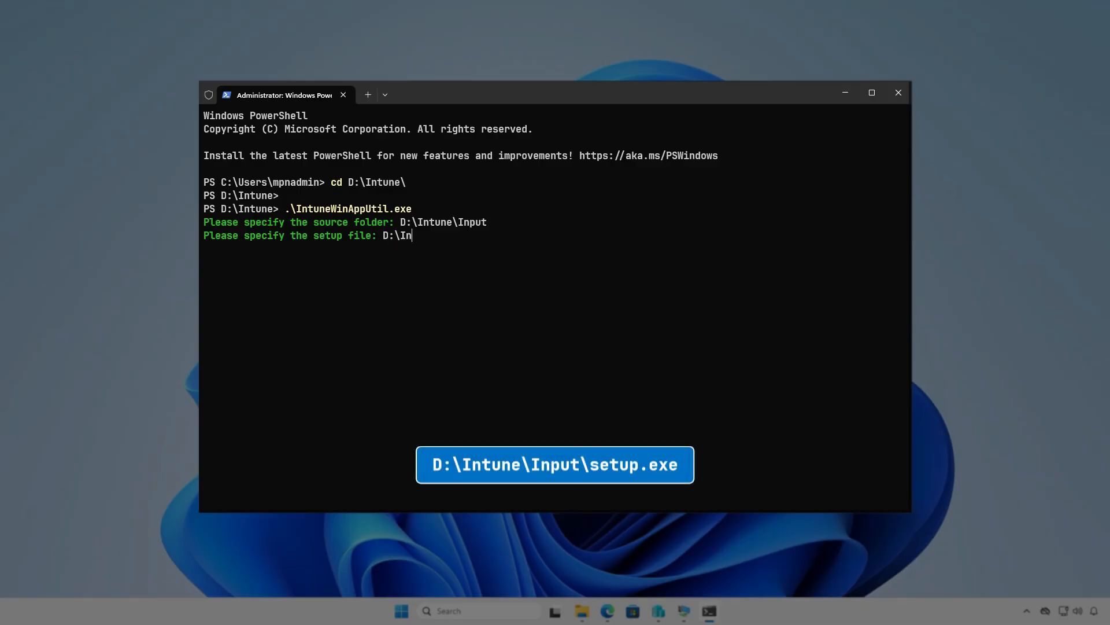
pyautogui.write('tune\\Input\\setup.exe')
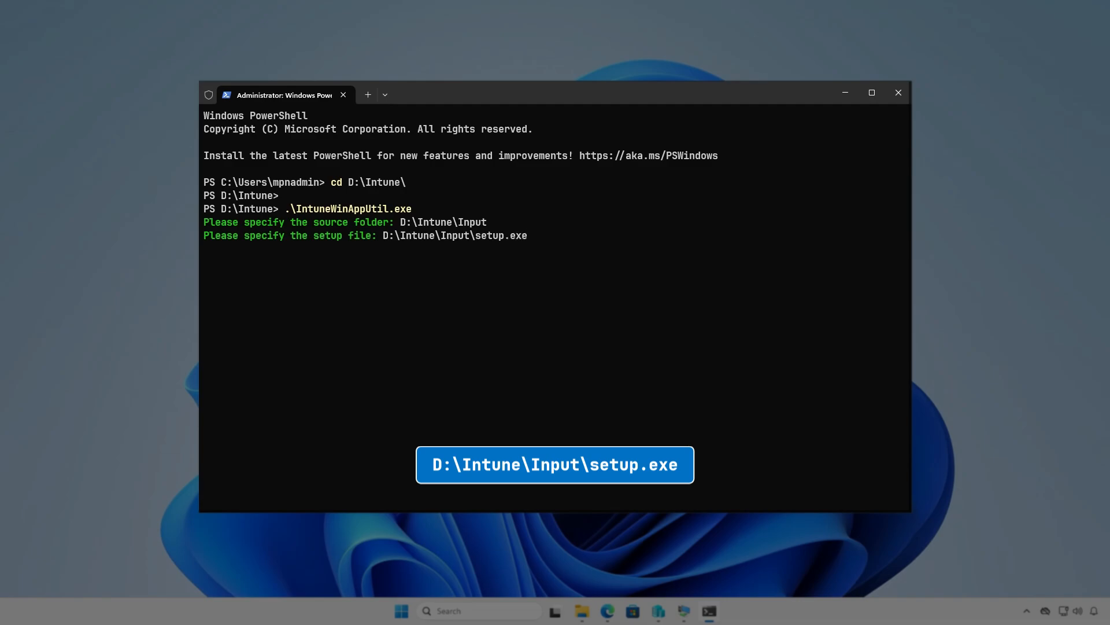
pyautogui.press('Return')
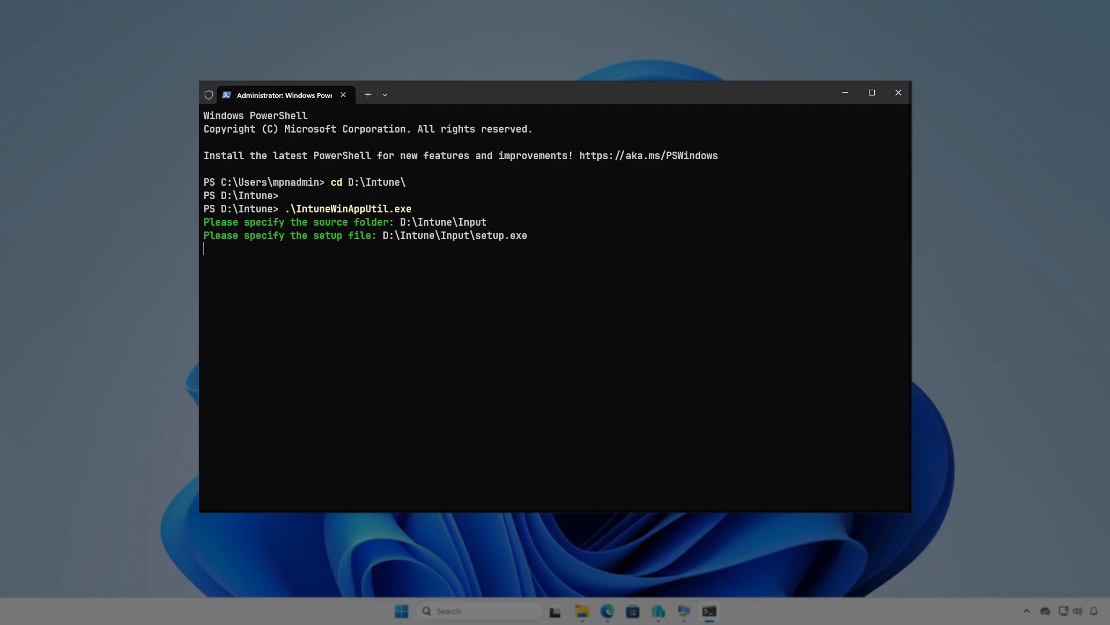
# Specify D:\Intune\Output as the output folder and decline a catalog folder to generate the package
pyautogui.write('D:\\')
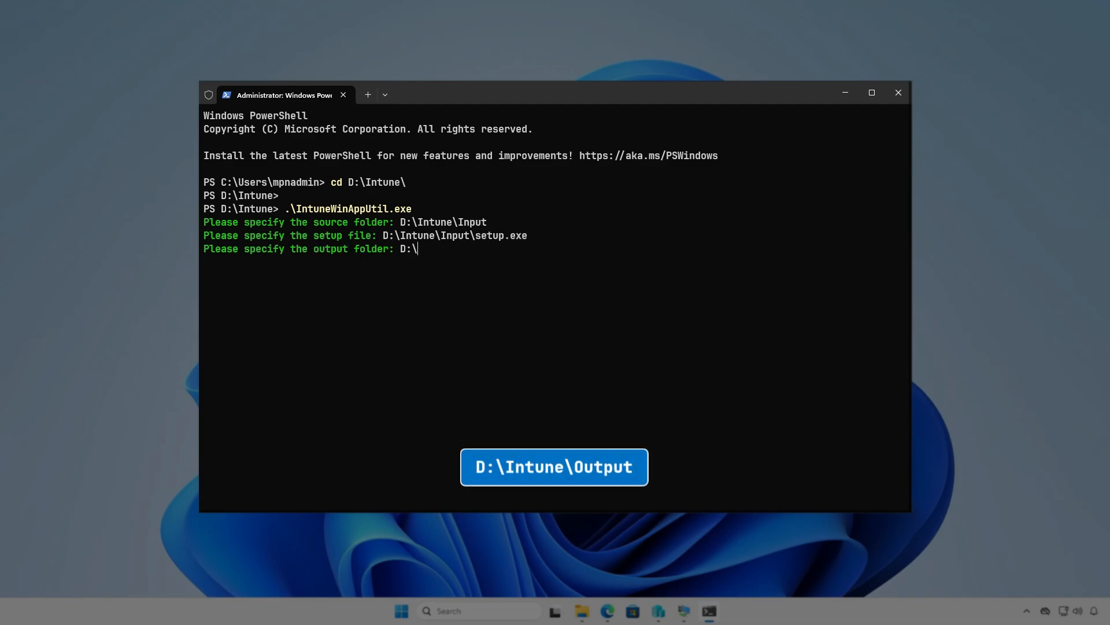
pyautogui.write('Intune\\Output')
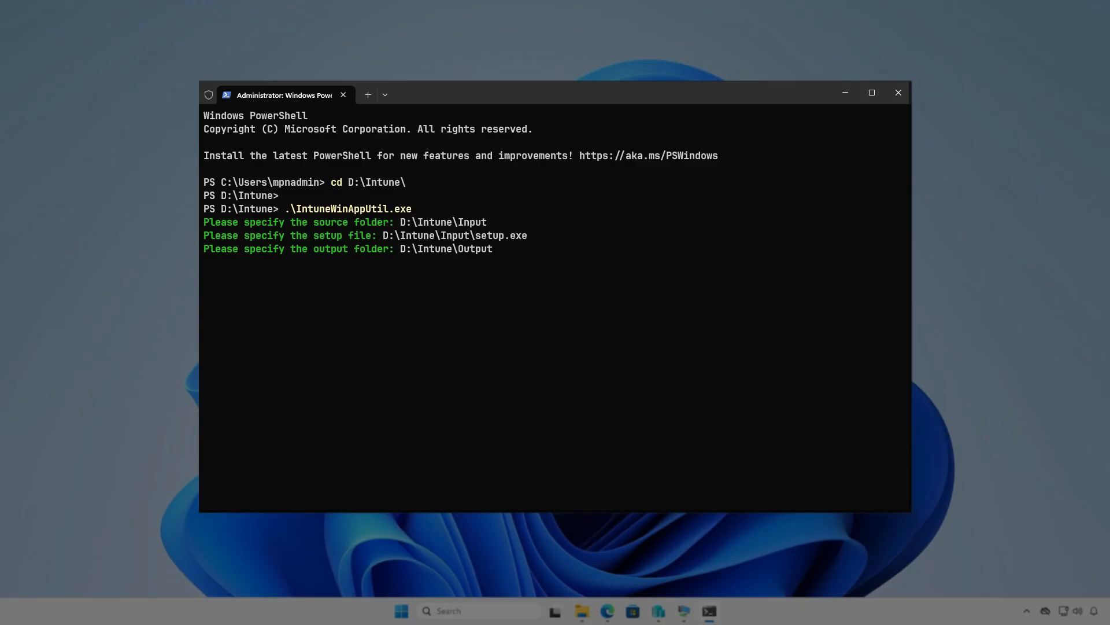
pyautogui.press('Return')
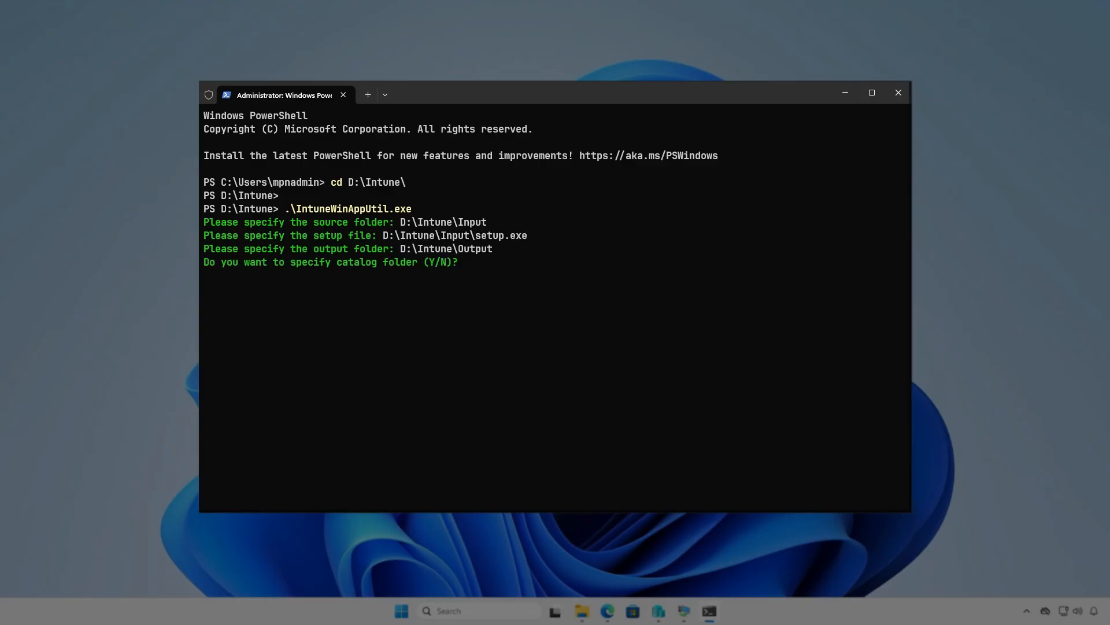
pyautogui.press('n')
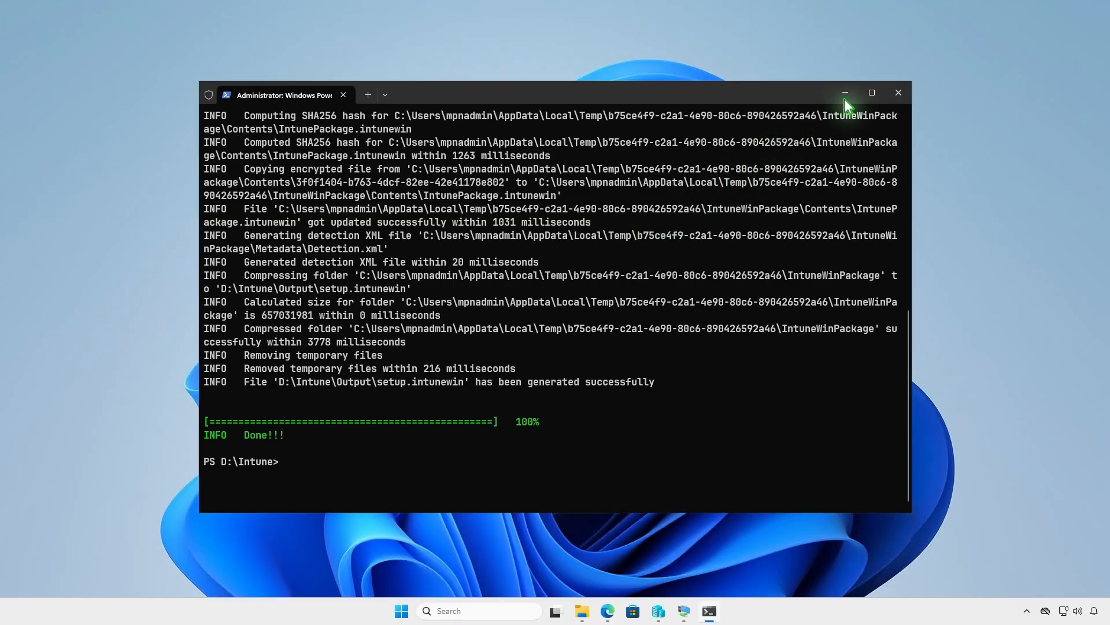
# Minimize Terminal and check the D:\Intune\Output folder in File Explorer for the generated package, then minimize that window
pyautogui.click(848, 92)
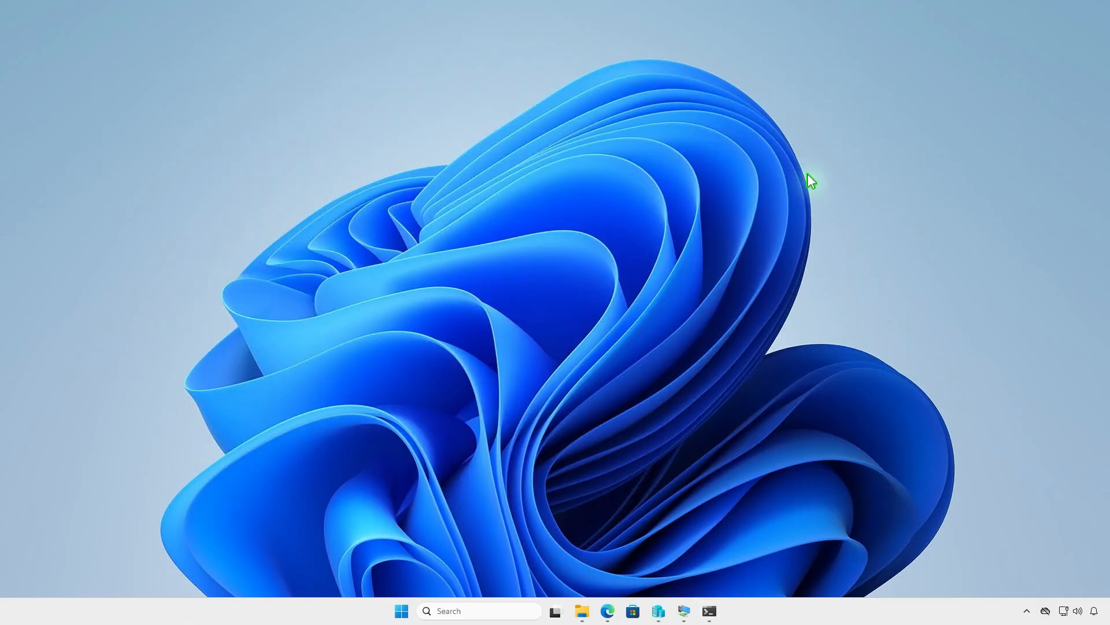
pyautogui.click(582, 611)
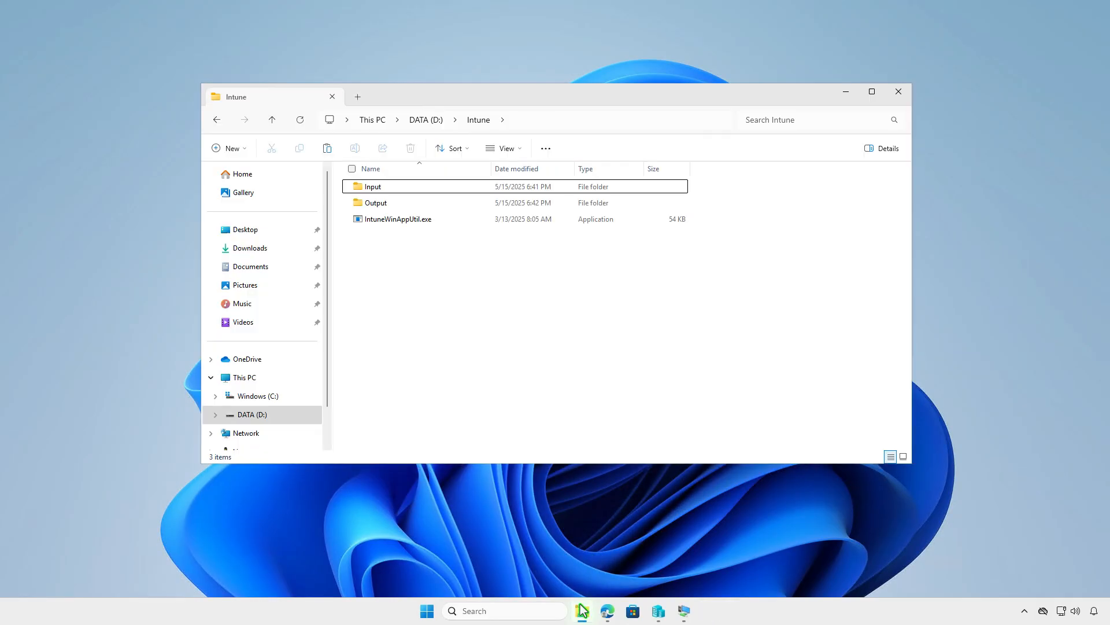
pyautogui.click(446, 204)
pyautogui.doubleClick(446, 203)
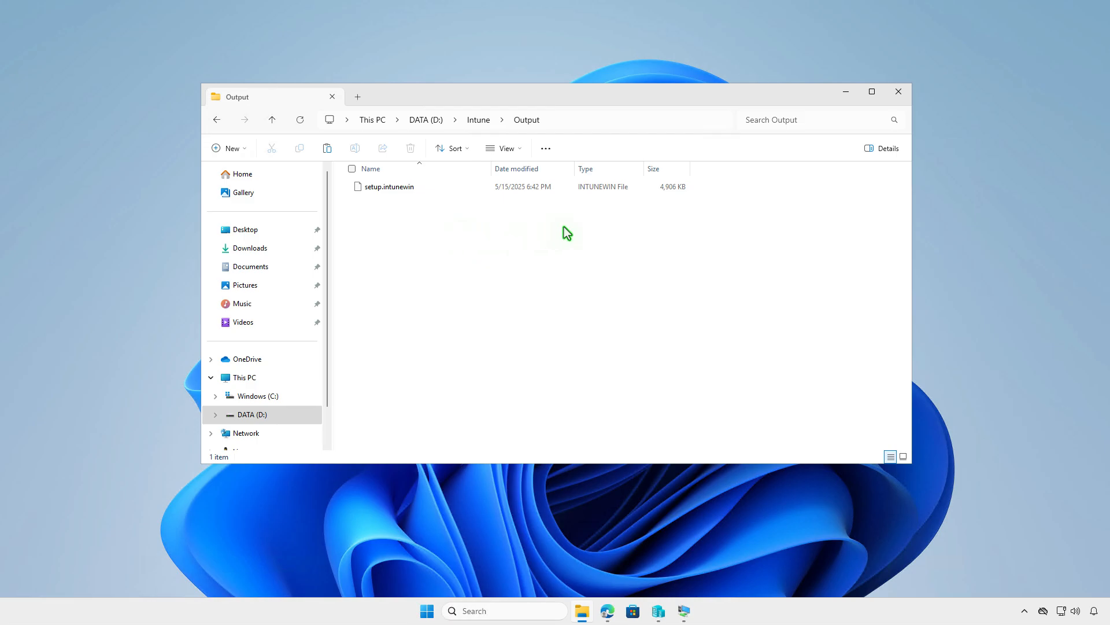
pyautogui.click(846, 93)
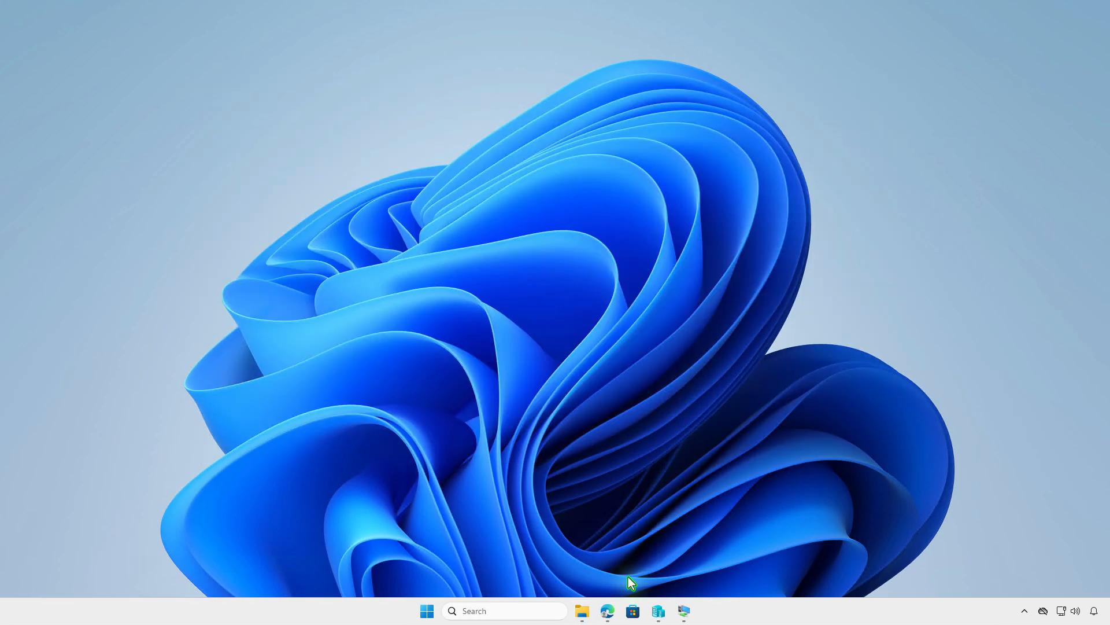
# Switch to the Microsoft Intune admin center in Edge and open the Windows apps list
pyautogui.click(607, 611)
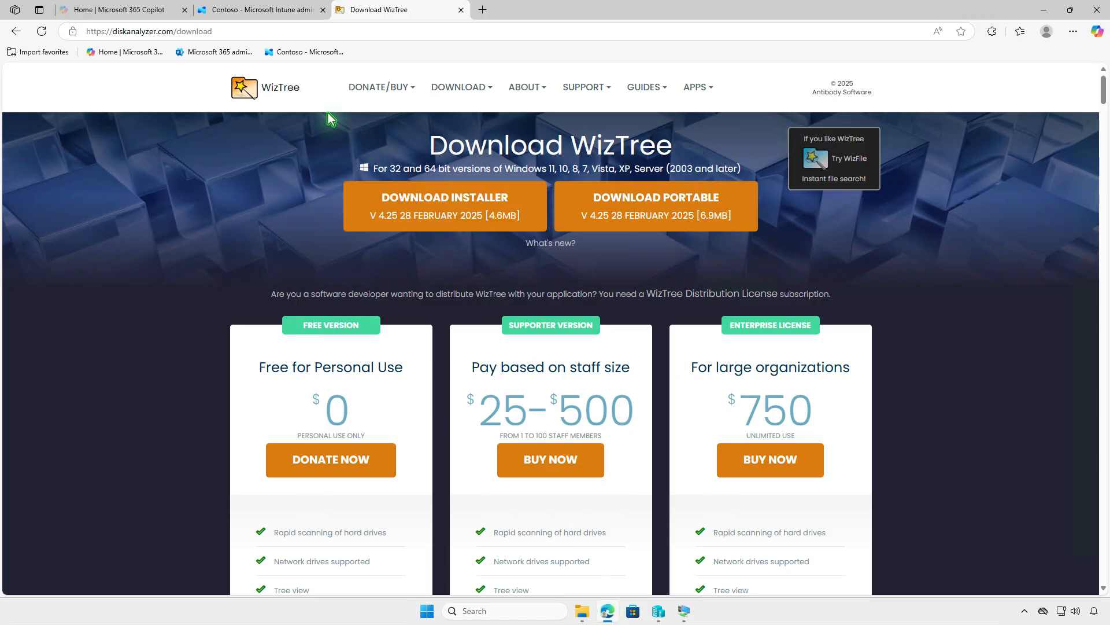
pyautogui.click(283, 12)
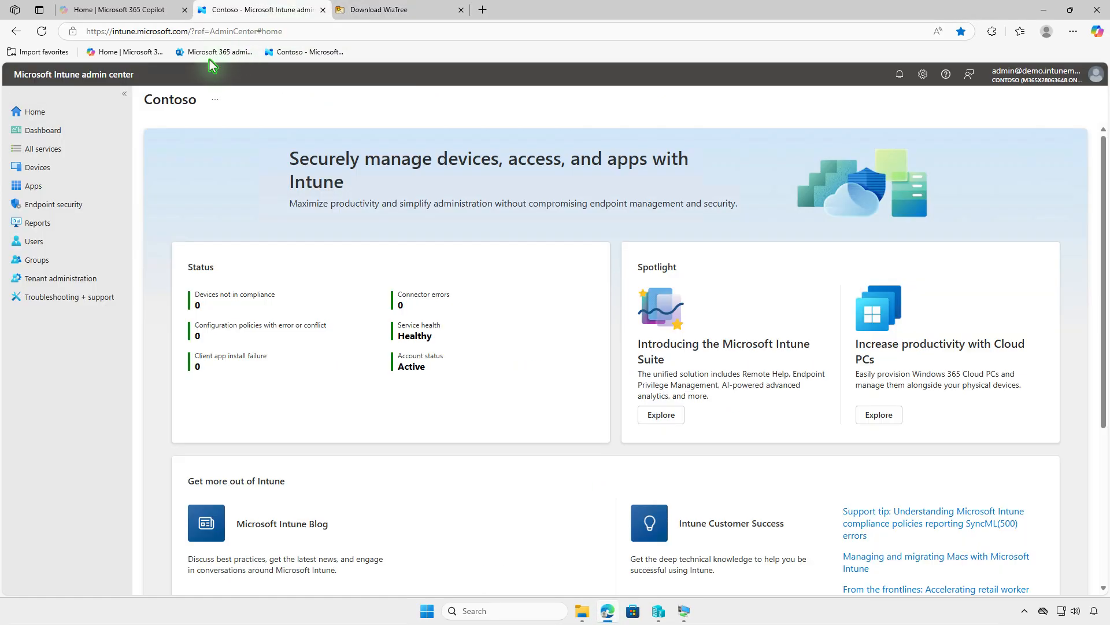
pyautogui.click(58, 186)
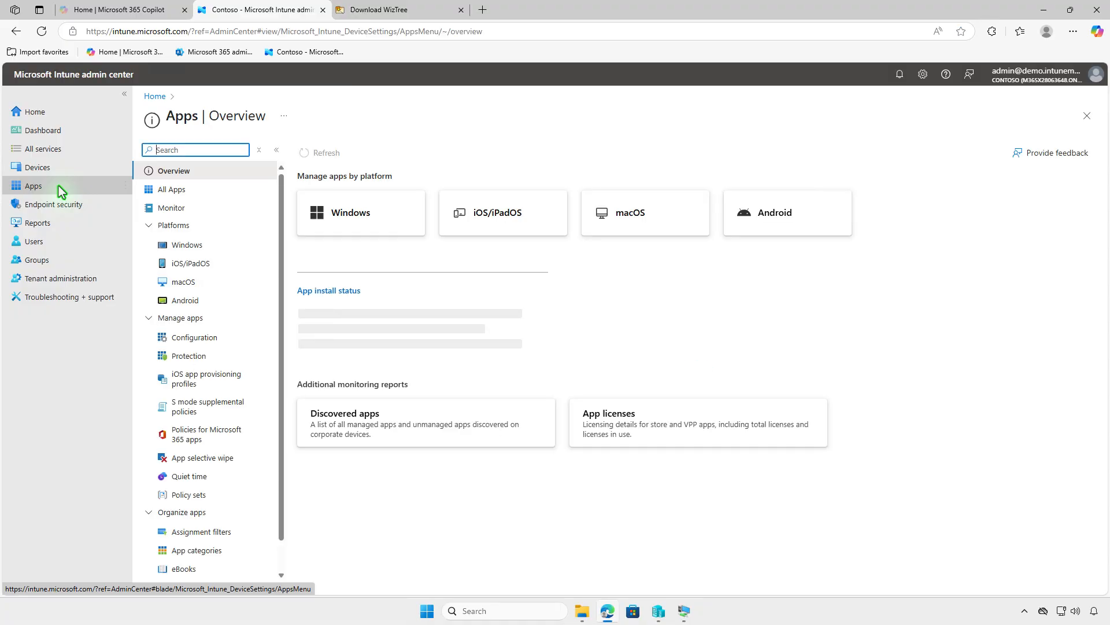
pyautogui.click(217, 245)
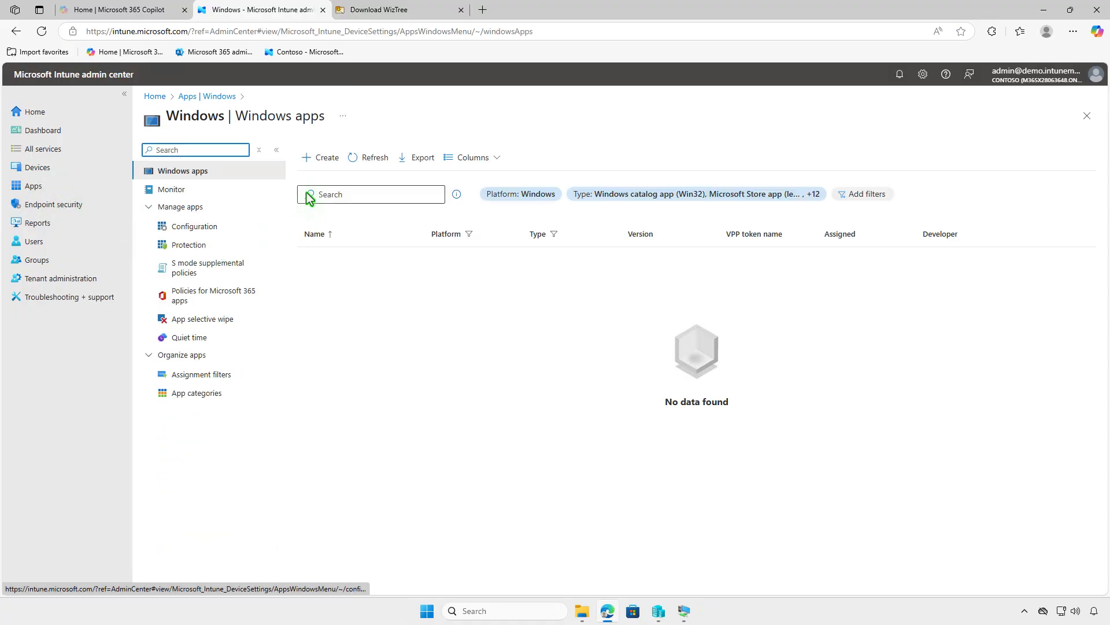
# Start creating an app with the app type Windows app (Win32)
pyautogui.click(326, 168)
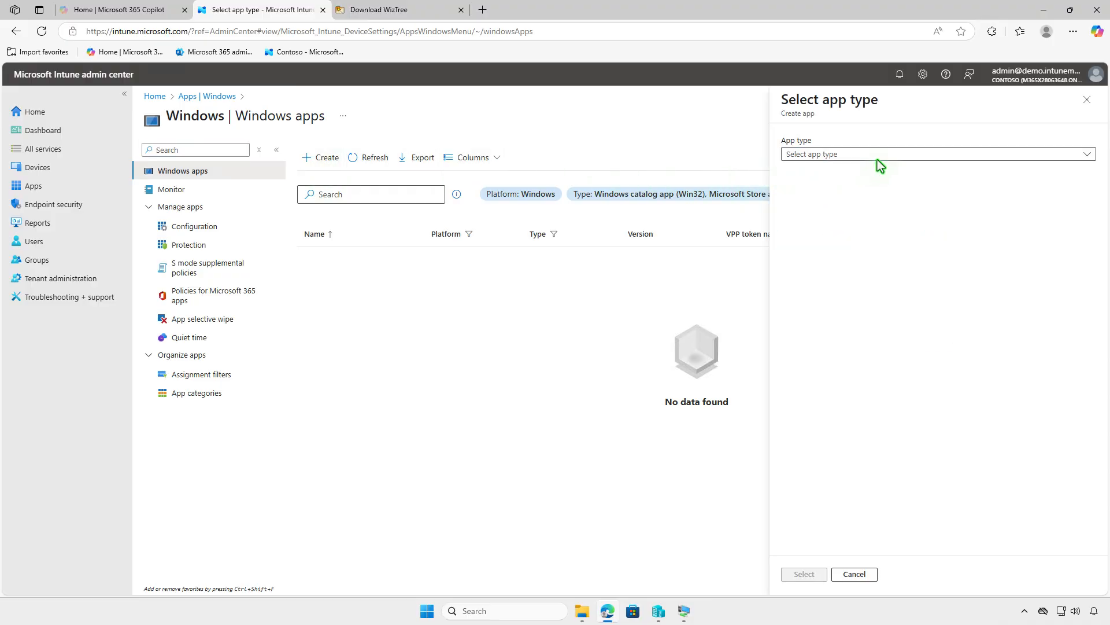
pyautogui.click(876, 155)
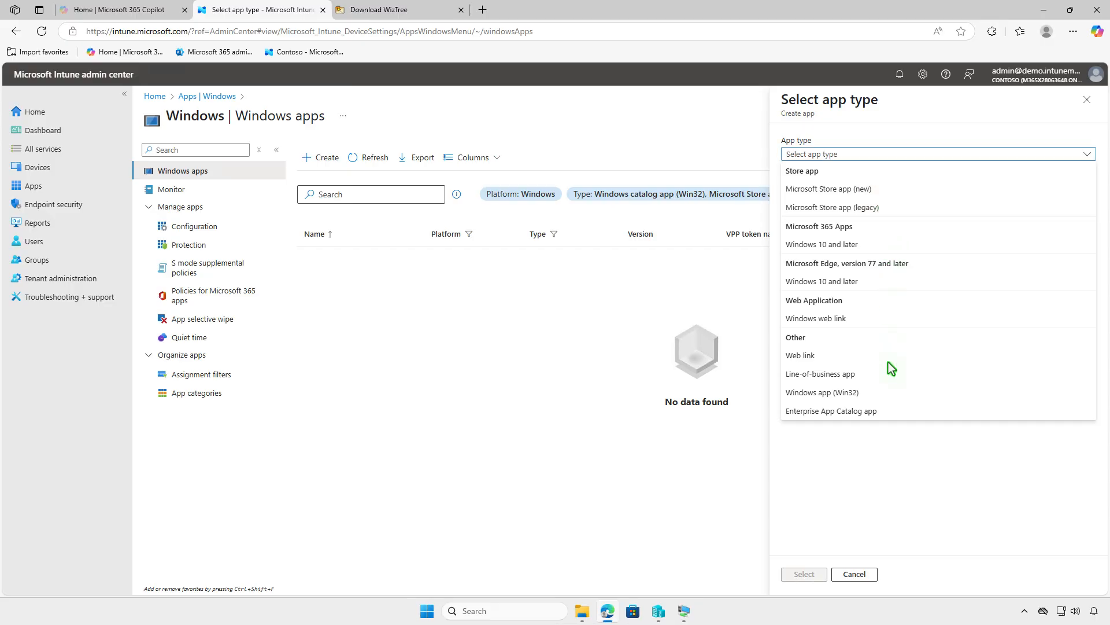
pyautogui.click(884, 392)
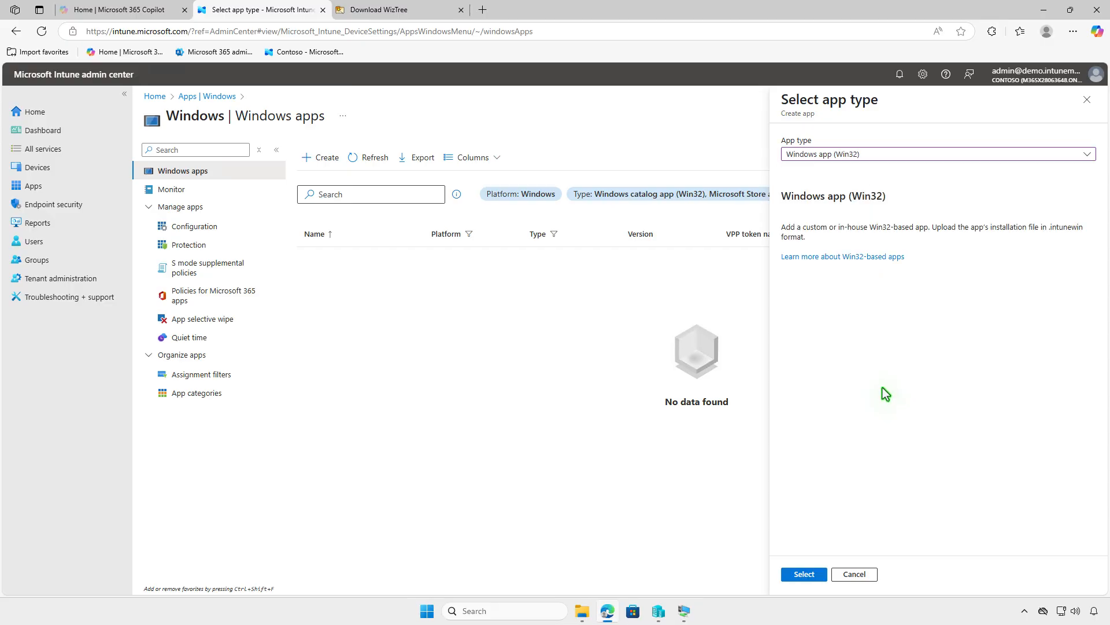
pyautogui.click(816, 575)
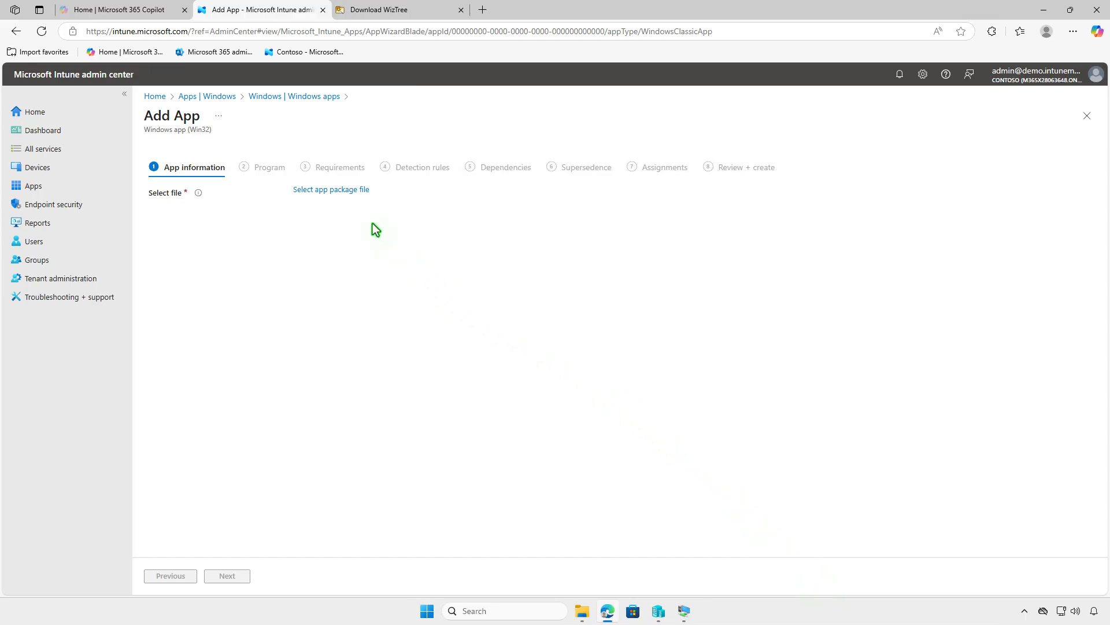
# Load setup.intunewin from D:\Intune\Output as the app package file and enter WizTree as the name, description and publisher
pyautogui.click(347, 193)
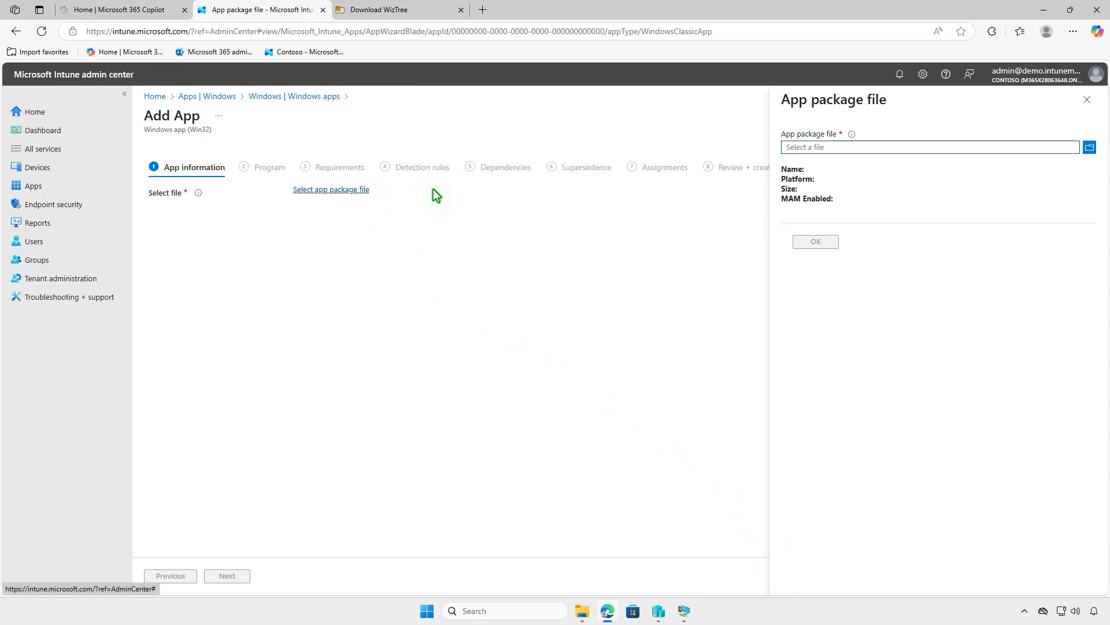
pyautogui.click(880, 148)
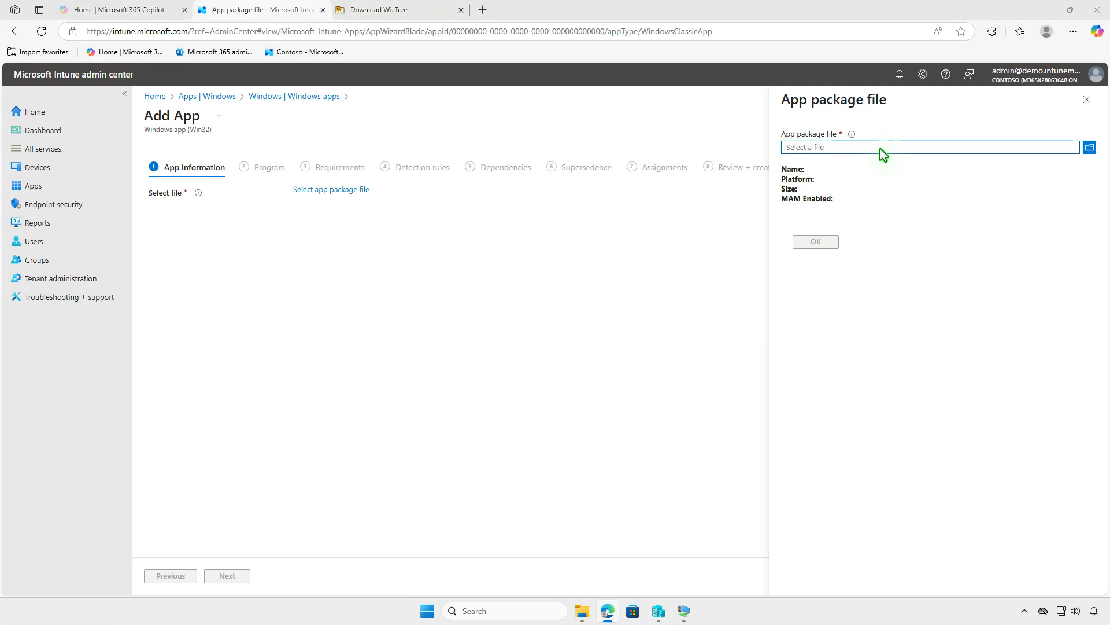
pyautogui.click(297, 92)
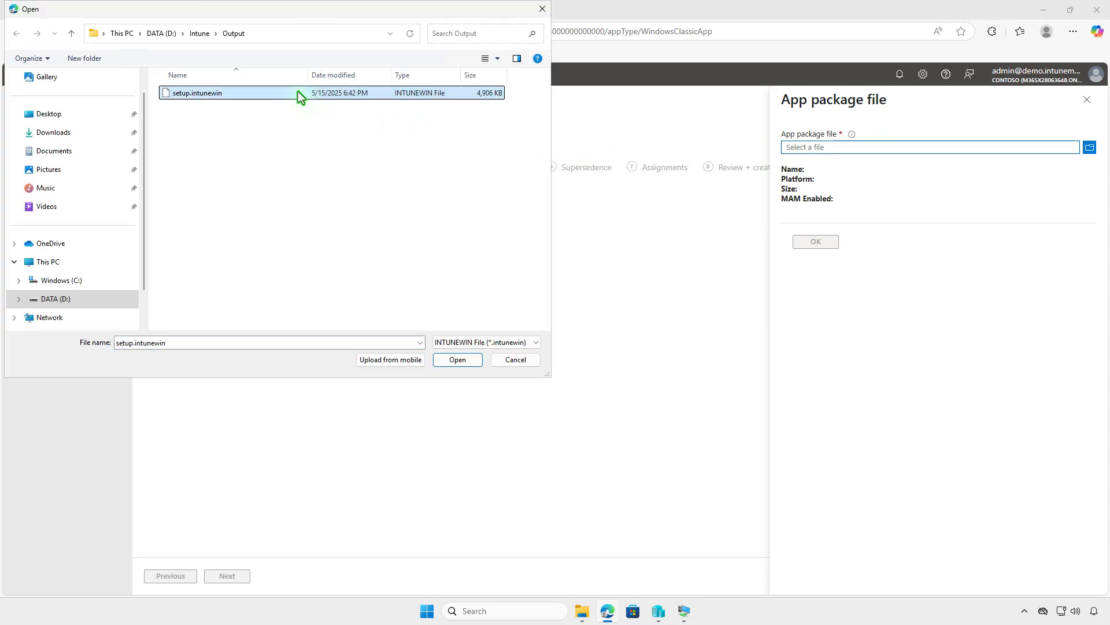
pyautogui.click(443, 359)
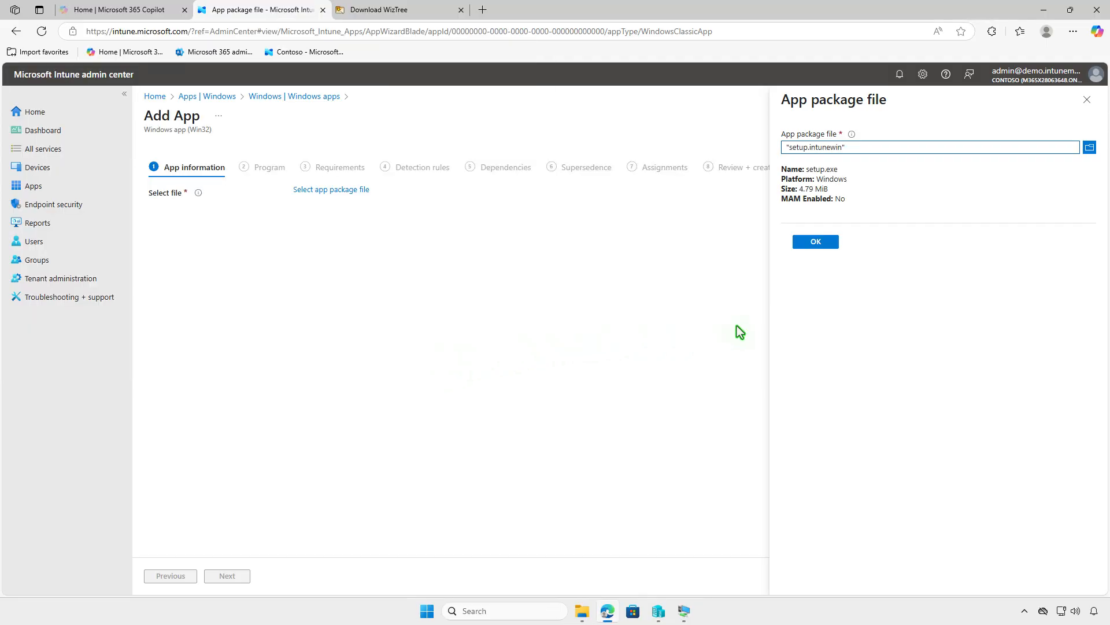
pyautogui.click(811, 244)
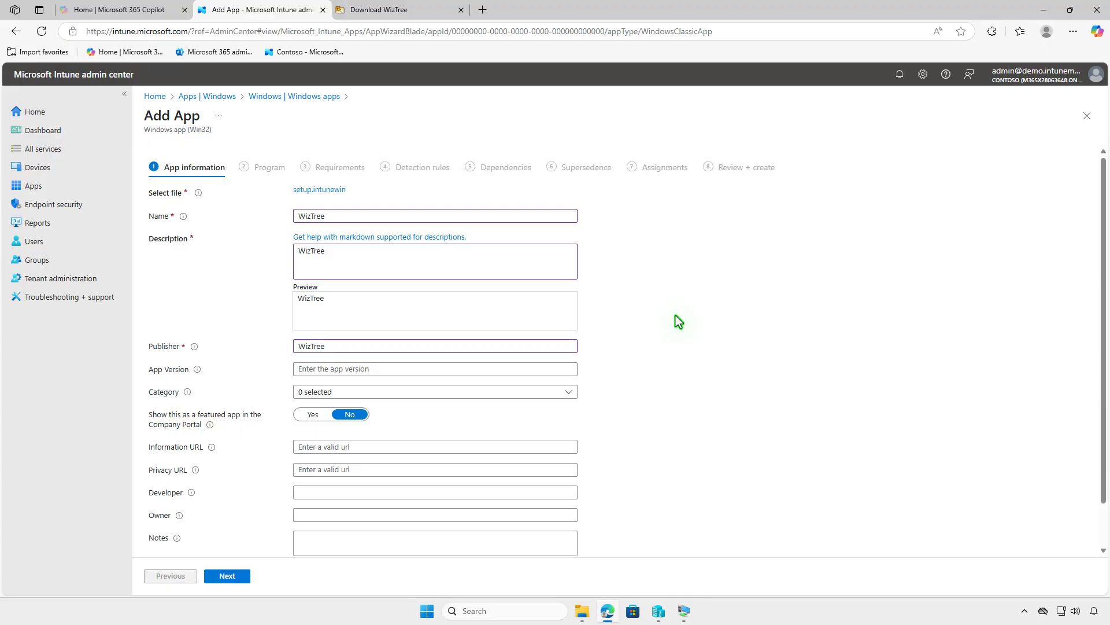
# Upload wiztree200x.png from the Downloads folder as the app's logo
pyautogui.scroll(-1, 676, 317)
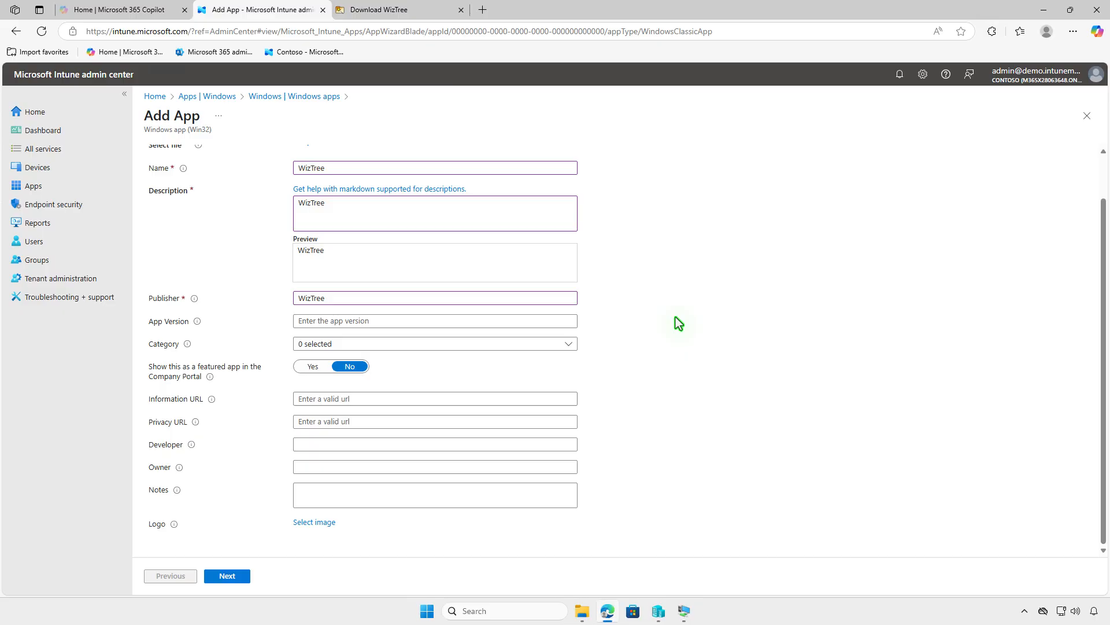
pyautogui.click(314, 522)
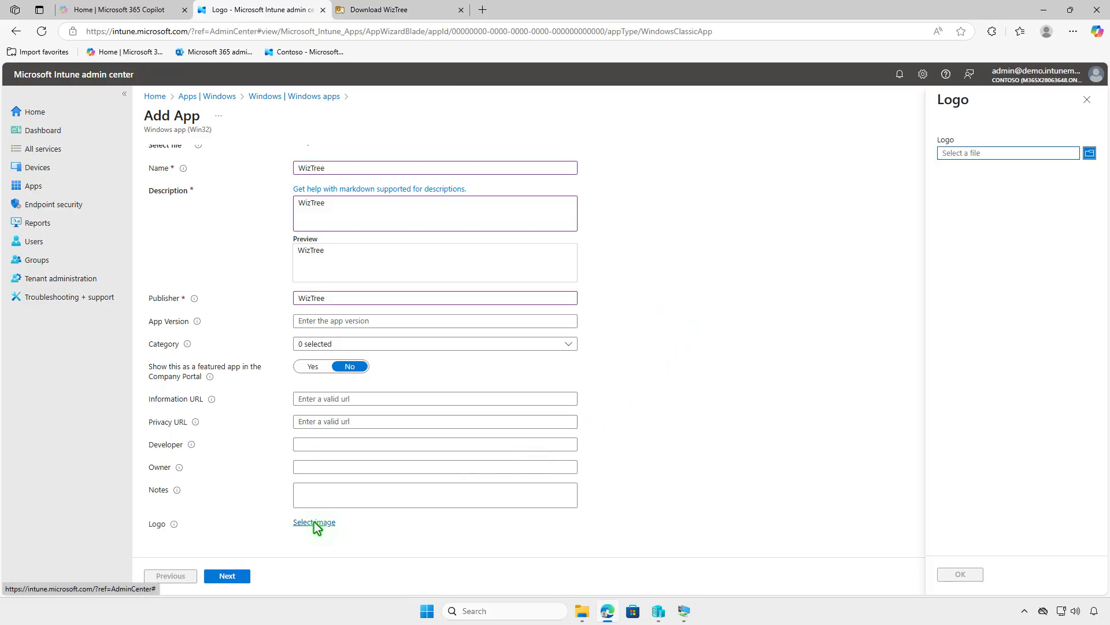
pyautogui.click(1033, 154)
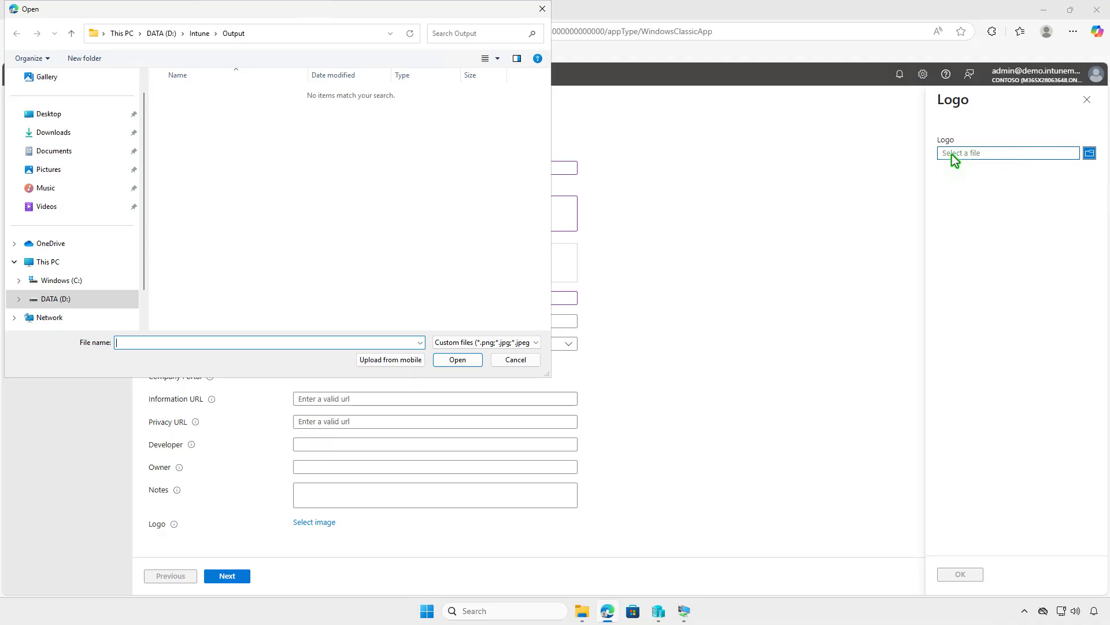
pyautogui.click(75, 141)
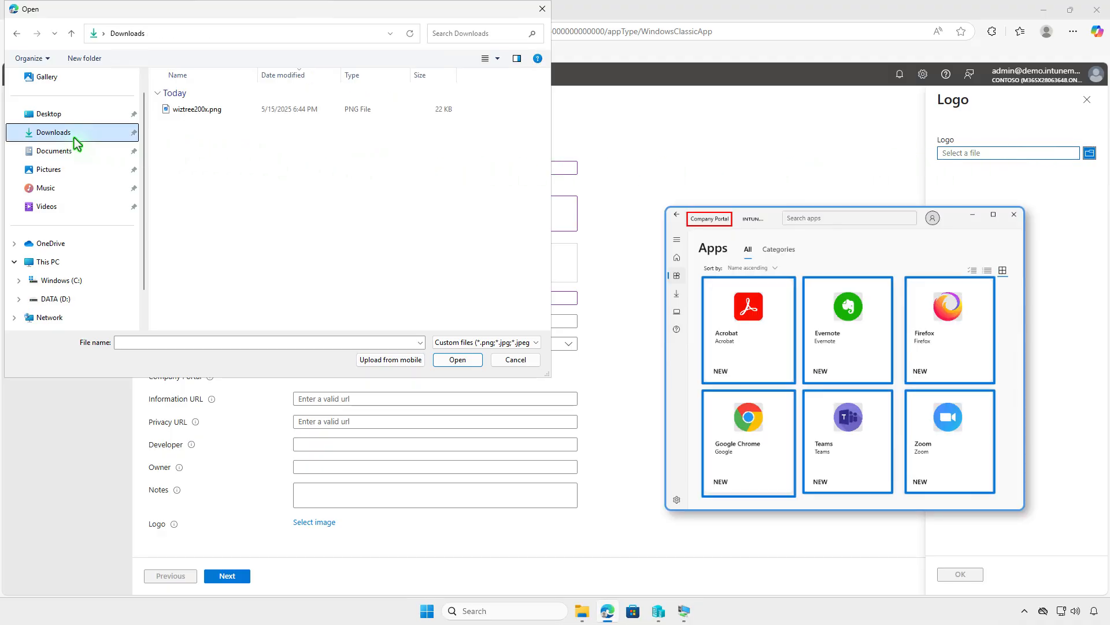
pyautogui.click(249, 110)
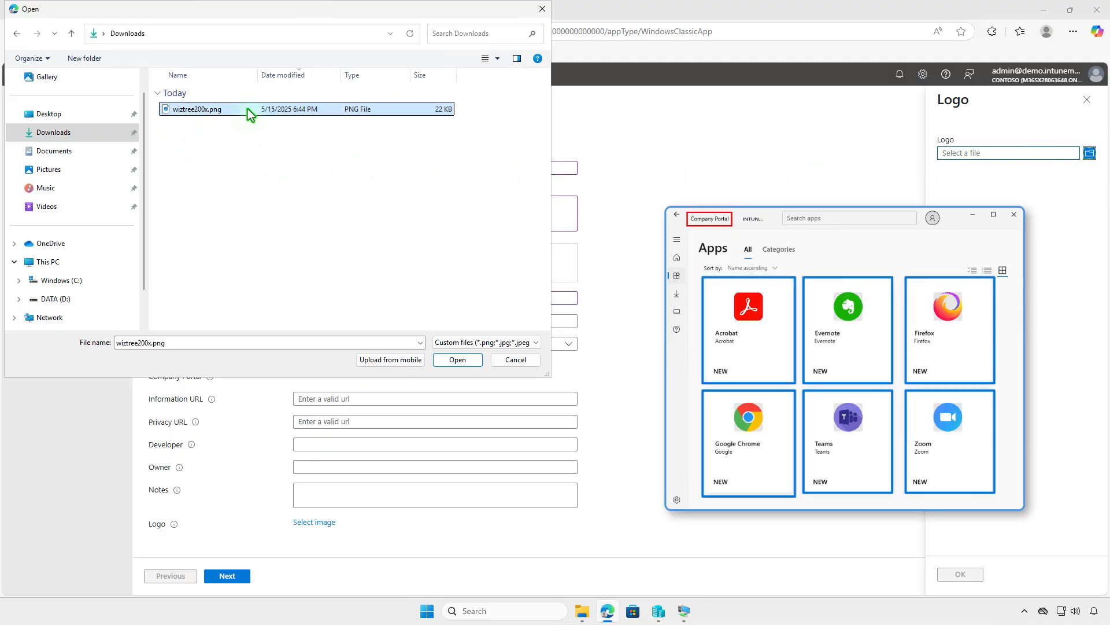
pyautogui.click(479, 365)
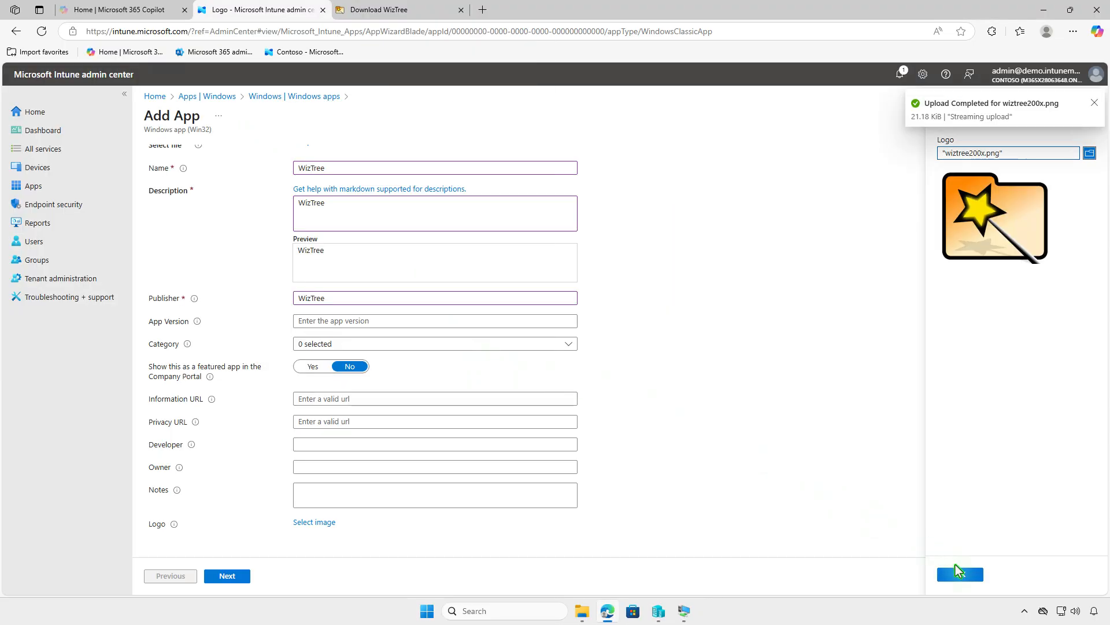
pyautogui.click(959, 572)
pyautogui.scroll(-2, 758, 386)
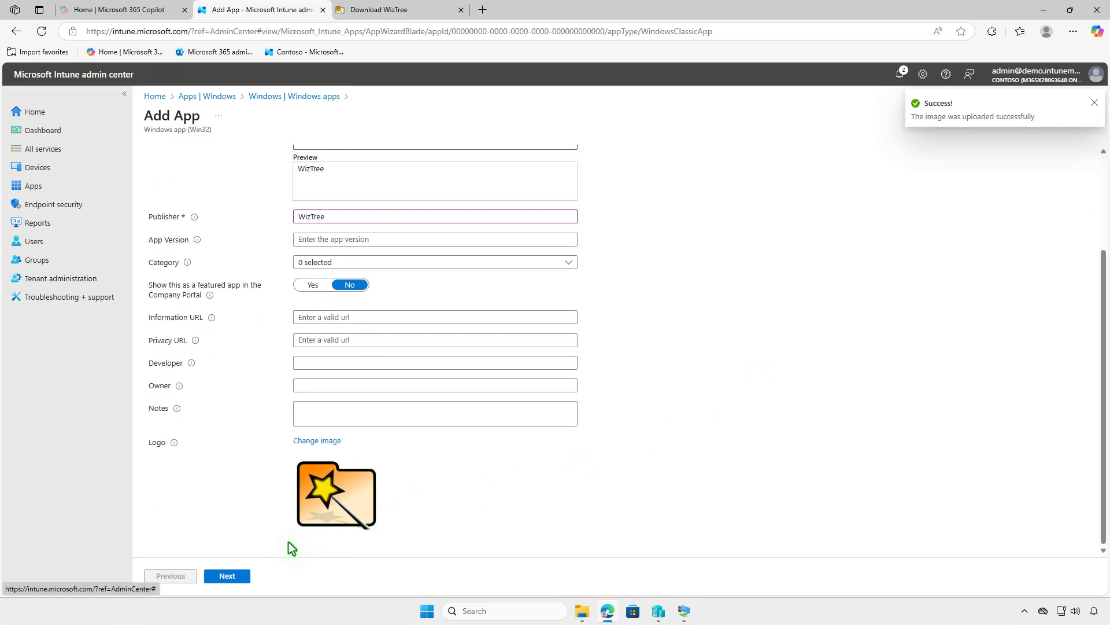
# Set the install command to setup.exe /VERYSILENT /NORESTART and the uninstall command to "%ProgramW6432%\WizTree\unins000.exe" /VERYSILENT
pyautogui.click(235, 576)
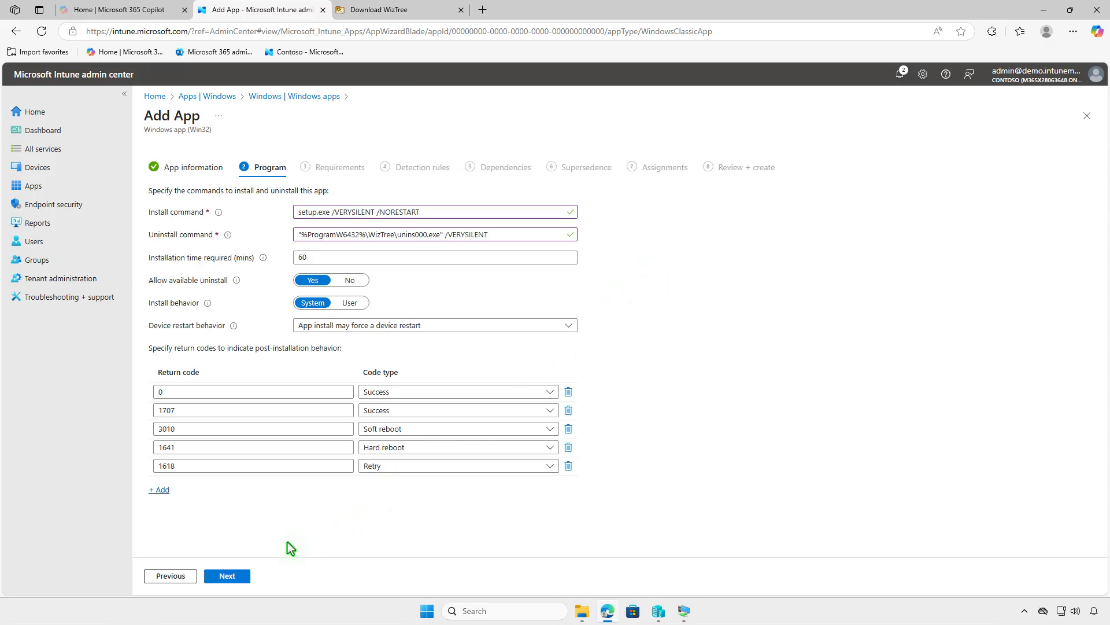
pyautogui.click(237, 576)
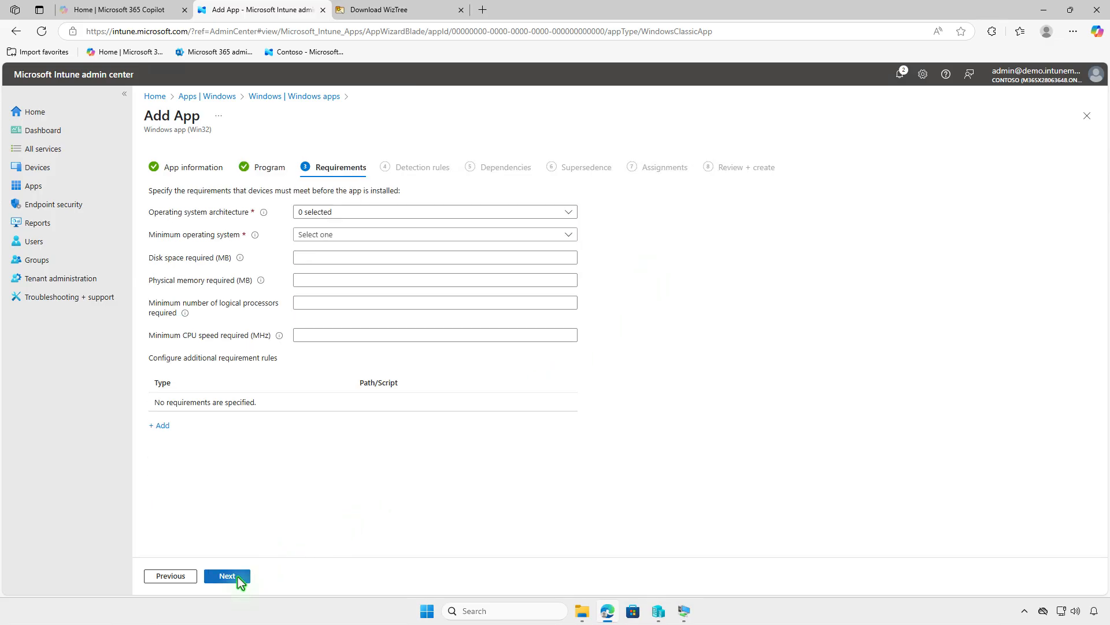
# Require 64-bit operating system architecture and Windows 10 1607 as the minimum operating system
pyautogui.click(391, 214)
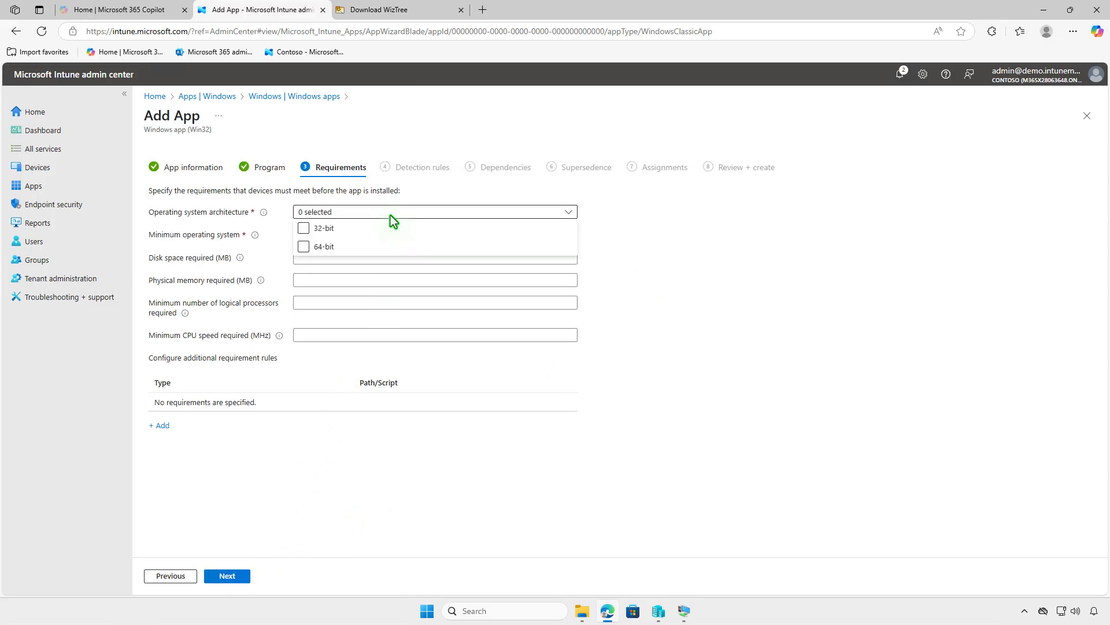
pyautogui.click(380, 229)
pyautogui.click(372, 249)
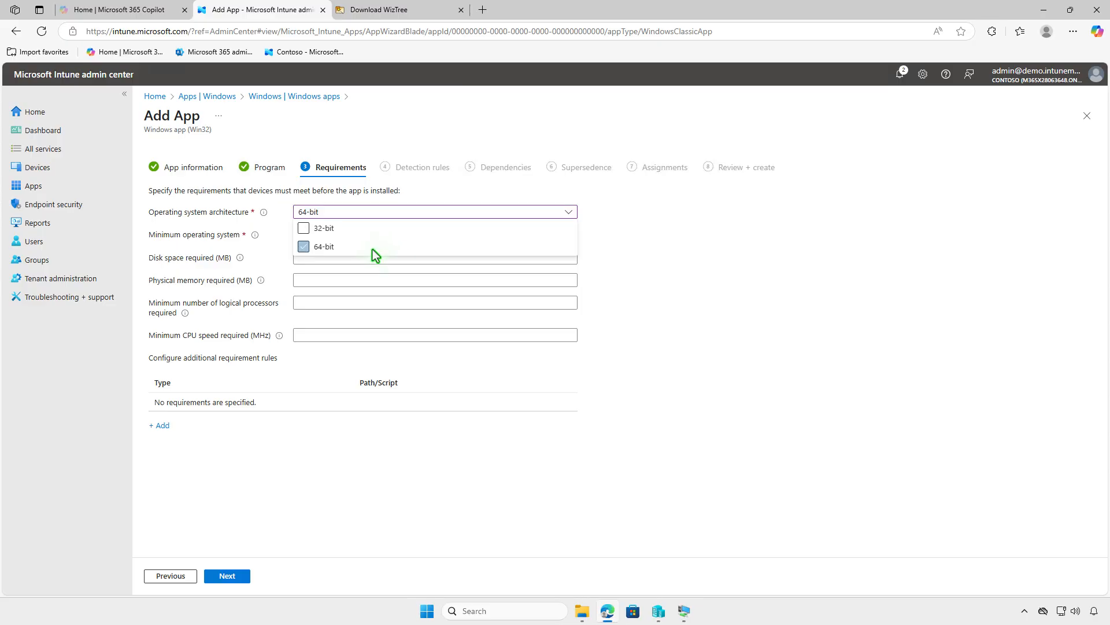
pyautogui.click(282, 256)
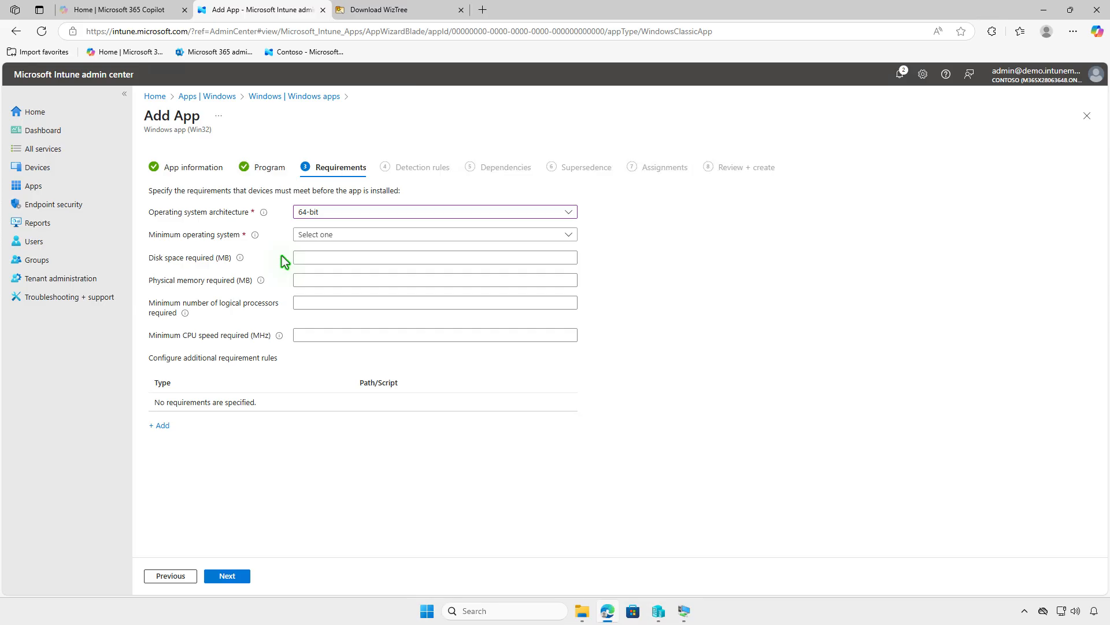
pyautogui.click(344, 239)
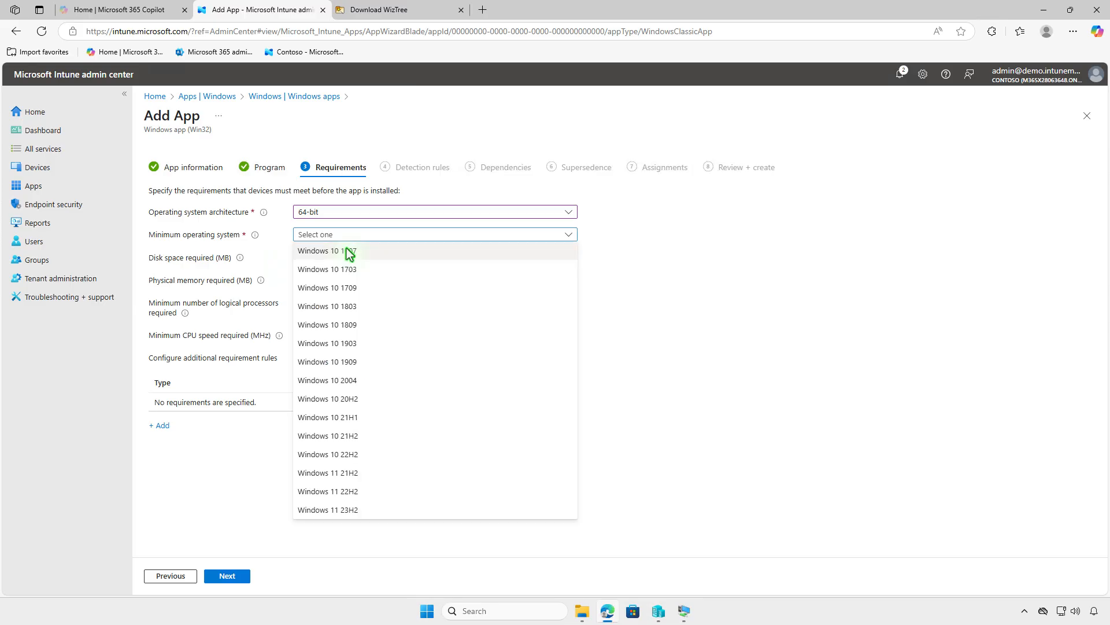
pyautogui.click(350, 253)
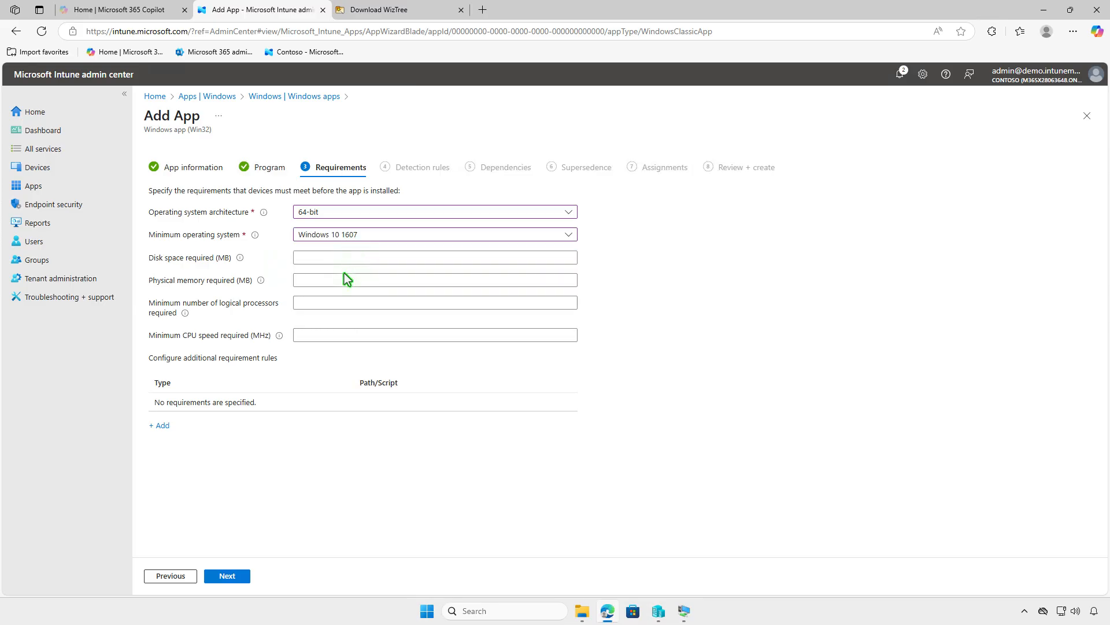
pyautogui.click(241, 576)
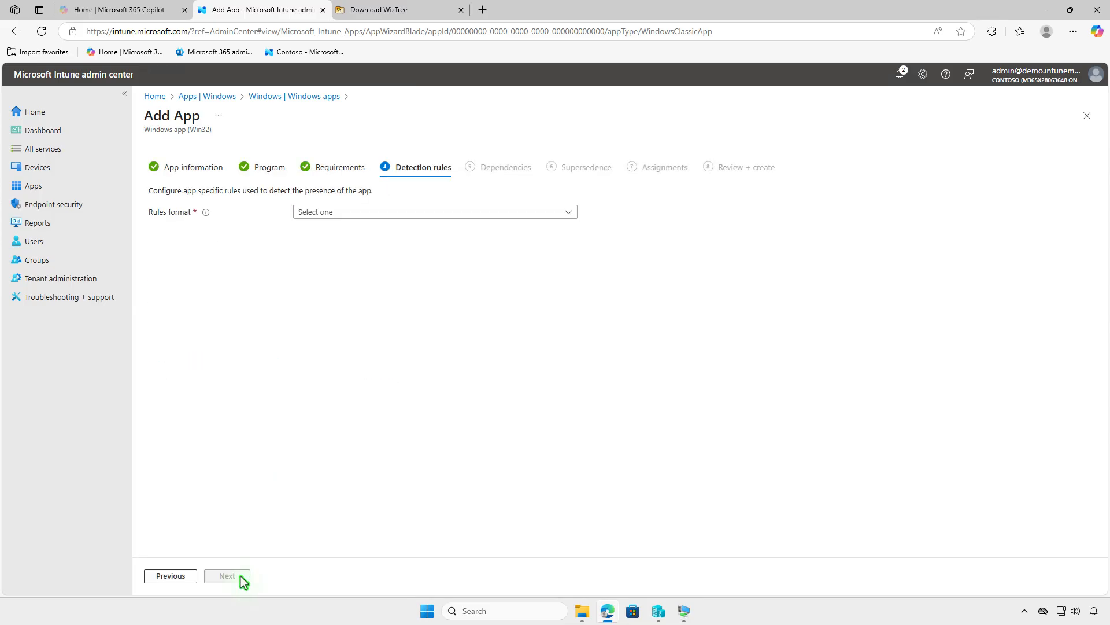
# Manually configure a File detection rule for WizTree.exe in %ProgramFiles%\WizTree with the detection method File or folder exists
pyautogui.click(455, 214)
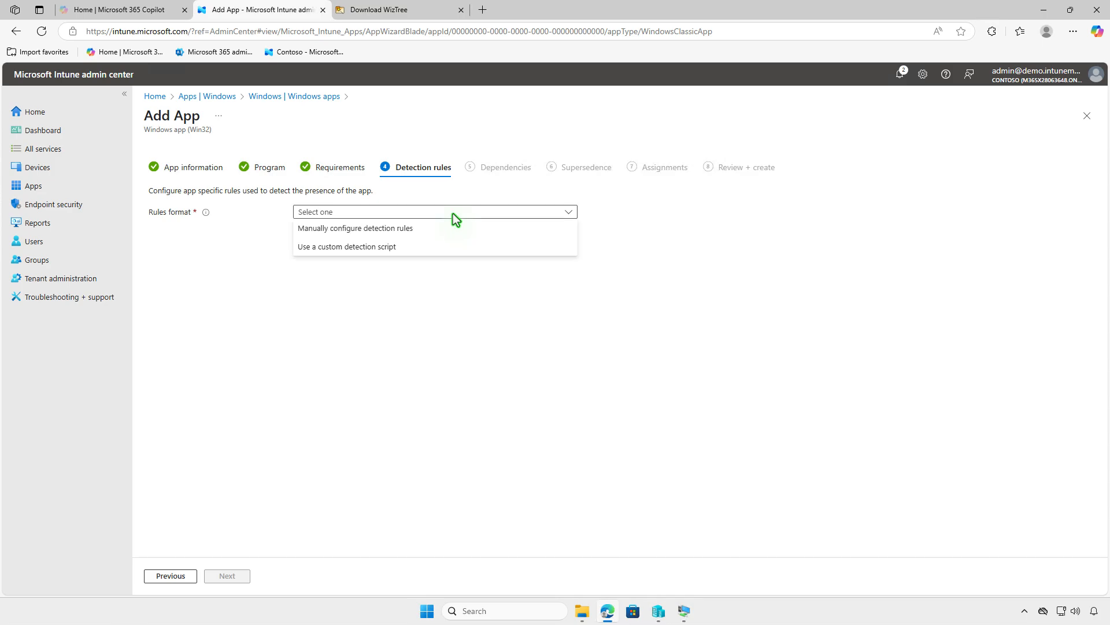
pyautogui.click(453, 225)
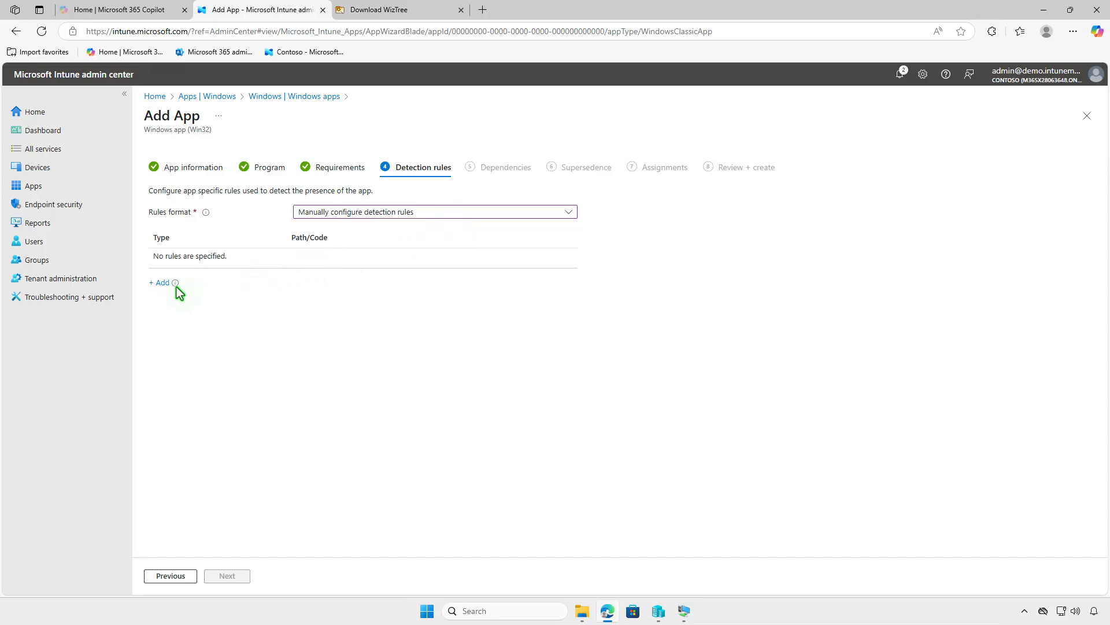
pyautogui.click(161, 284)
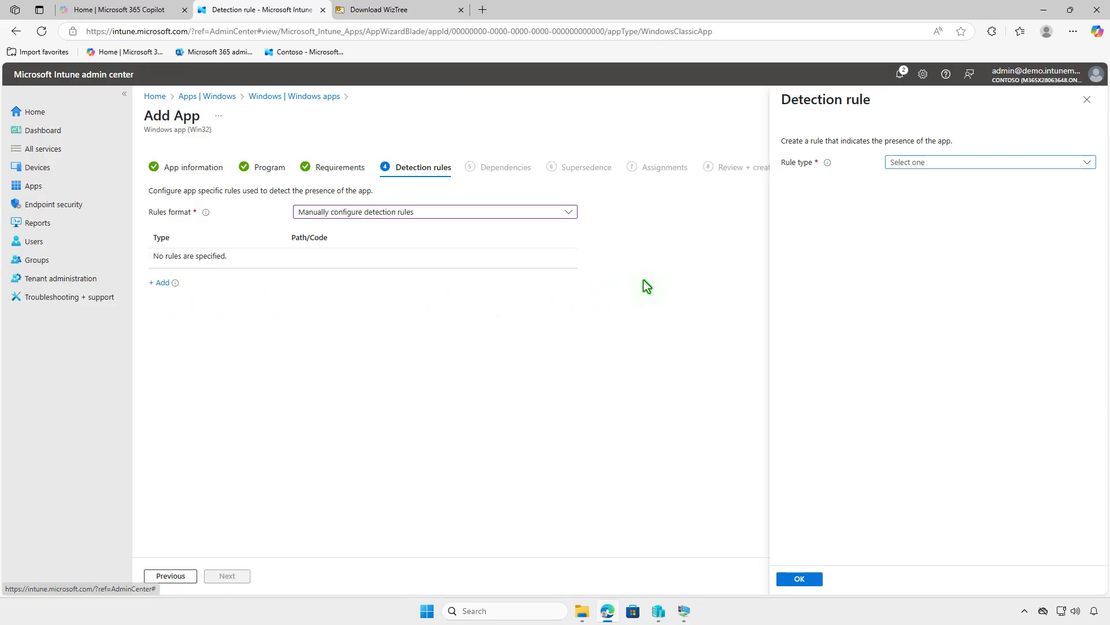
pyautogui.click(992, 164)
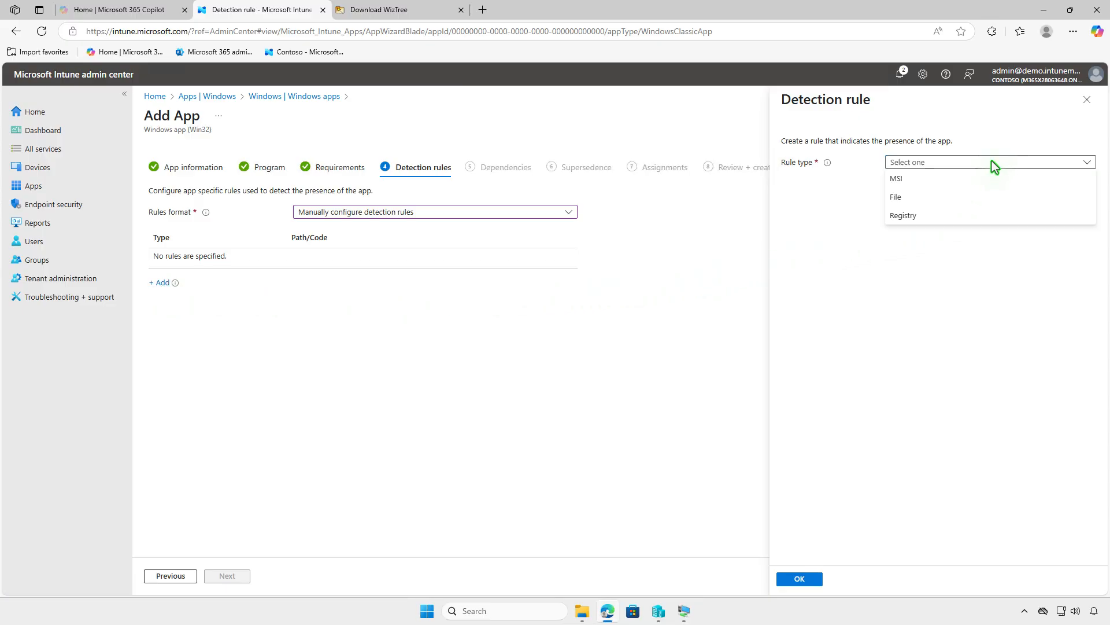
pyautogui.click(994, 198)
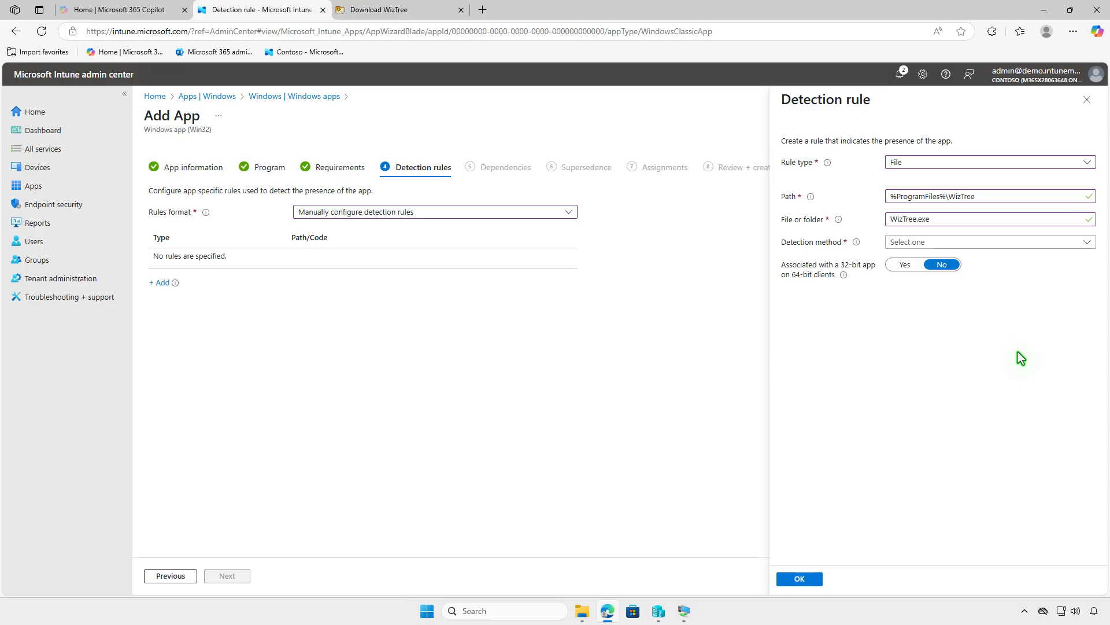
pyautogui.click(1004, 246)
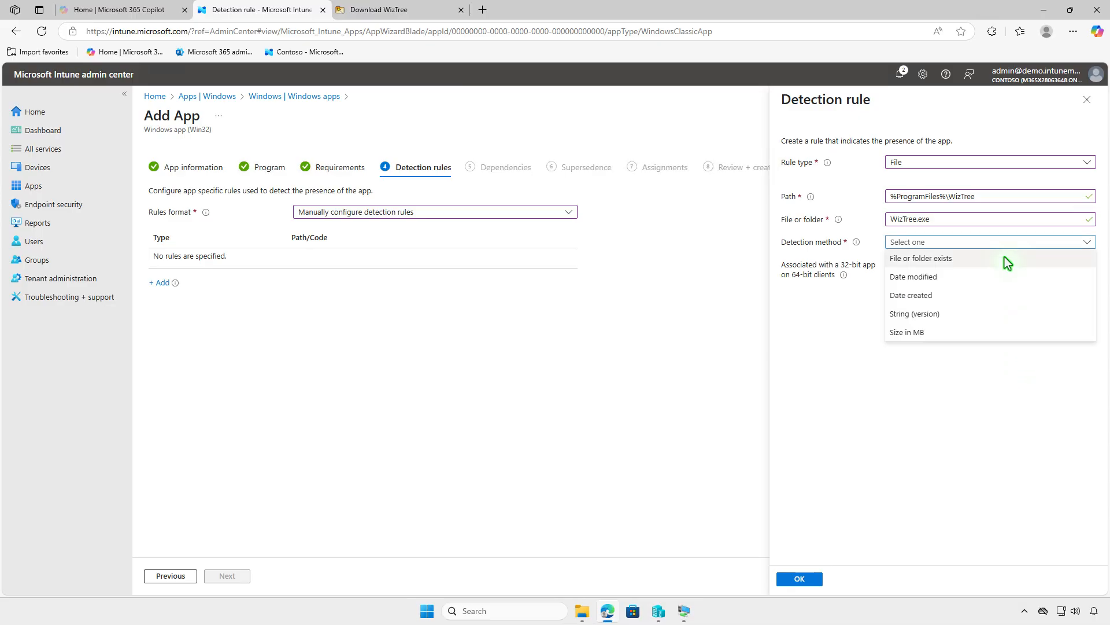
pyautogui.click(1004, 257)
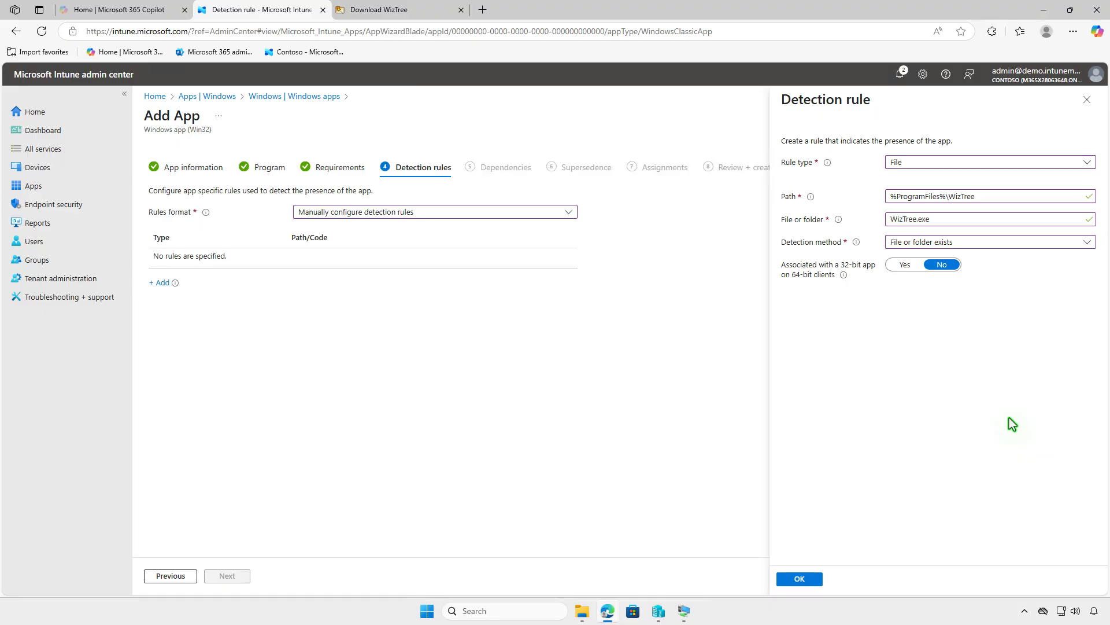
pyautogui.click(815, 578)
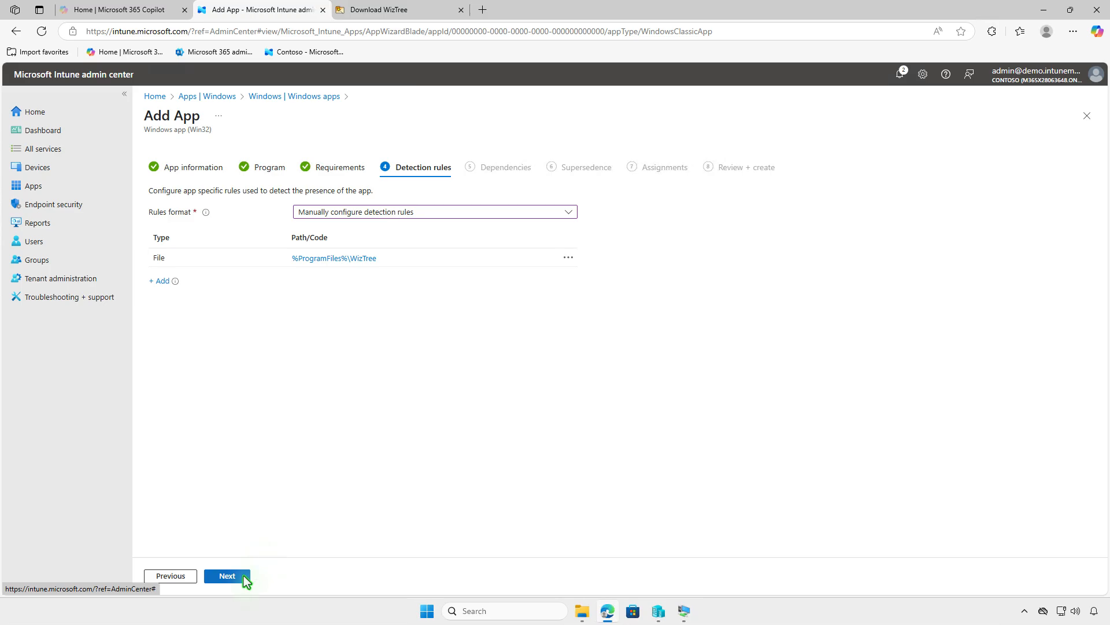
pyautogui.click(244, 574)
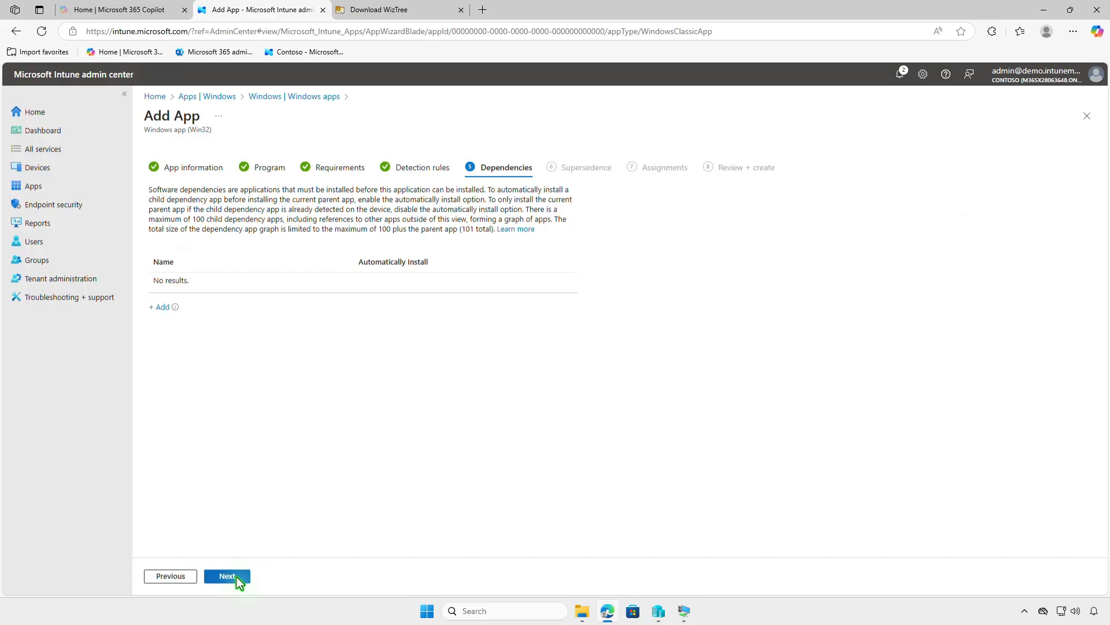
# Skip dependencies and supersedence, and assign the app as Required to the Test_Devices group
pyautogui.click(239, 580)
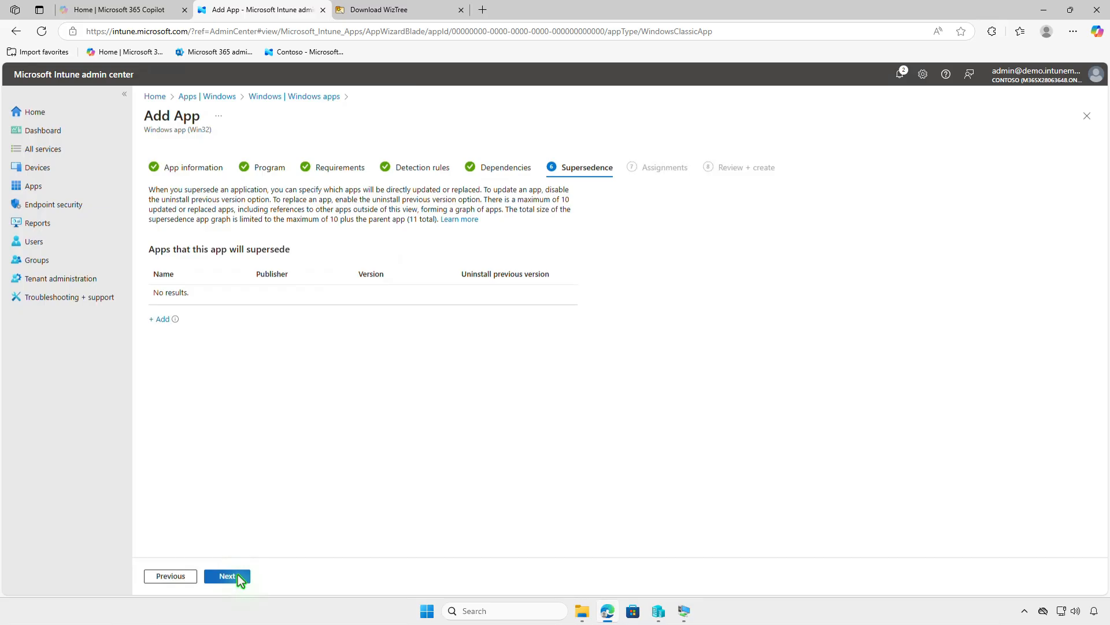
pyautogui.click(238, 576)
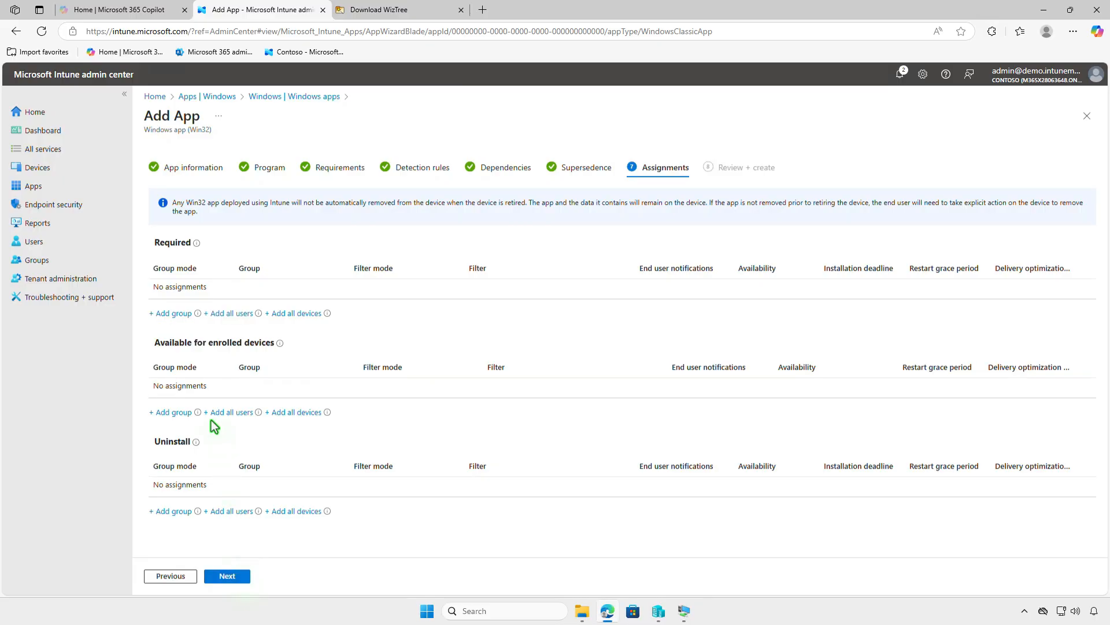
pyautogui.click(174, 314)
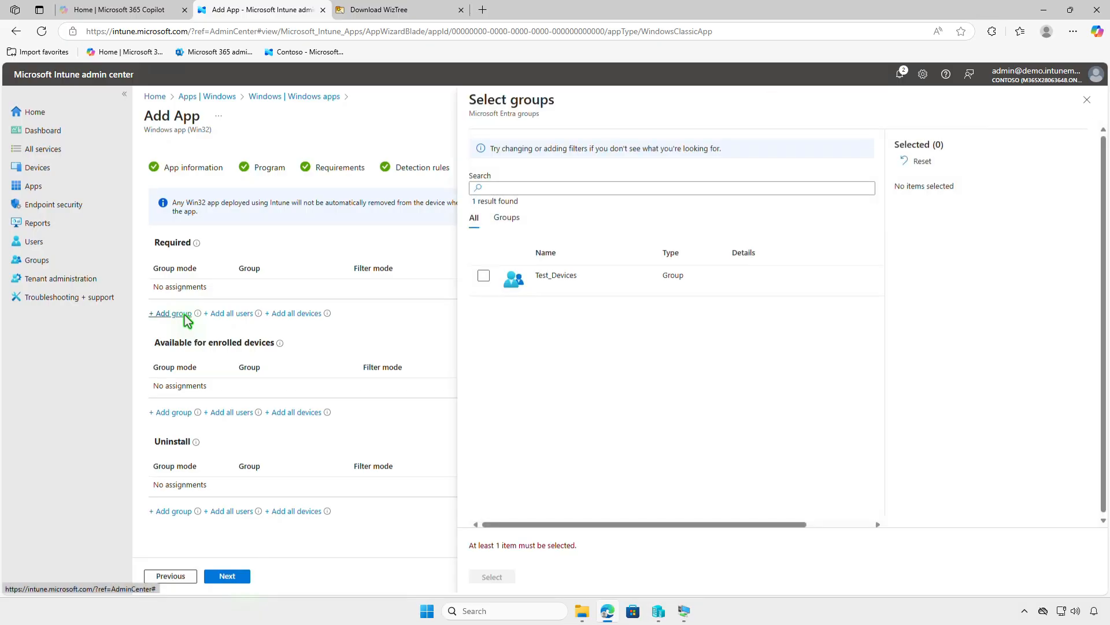
pyautogui.click(484, 275)
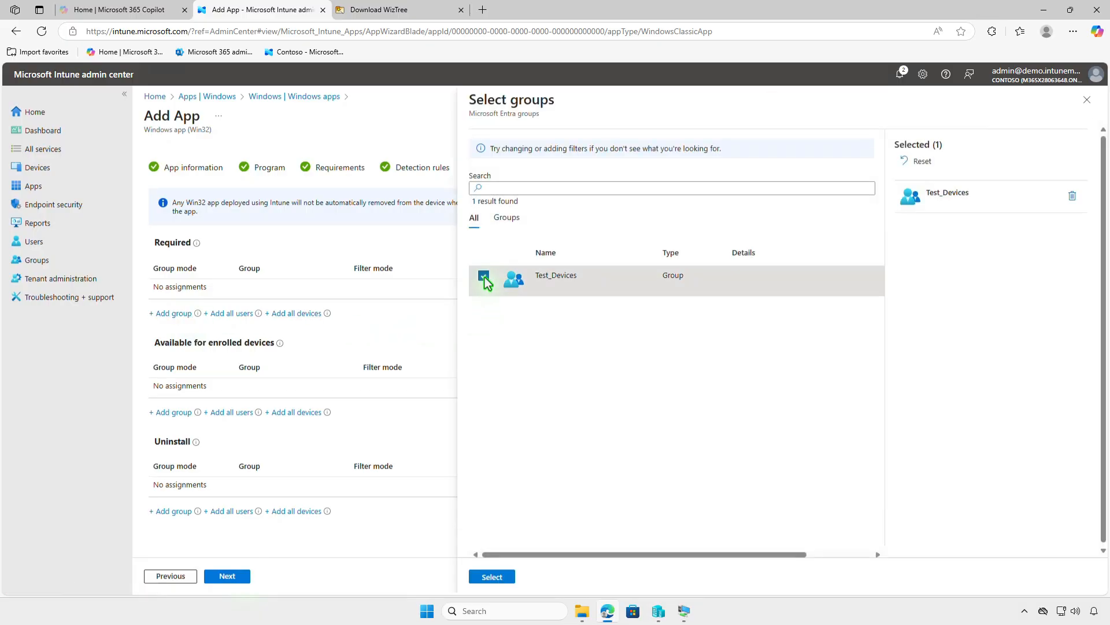
pyautogui.click(496, 577)
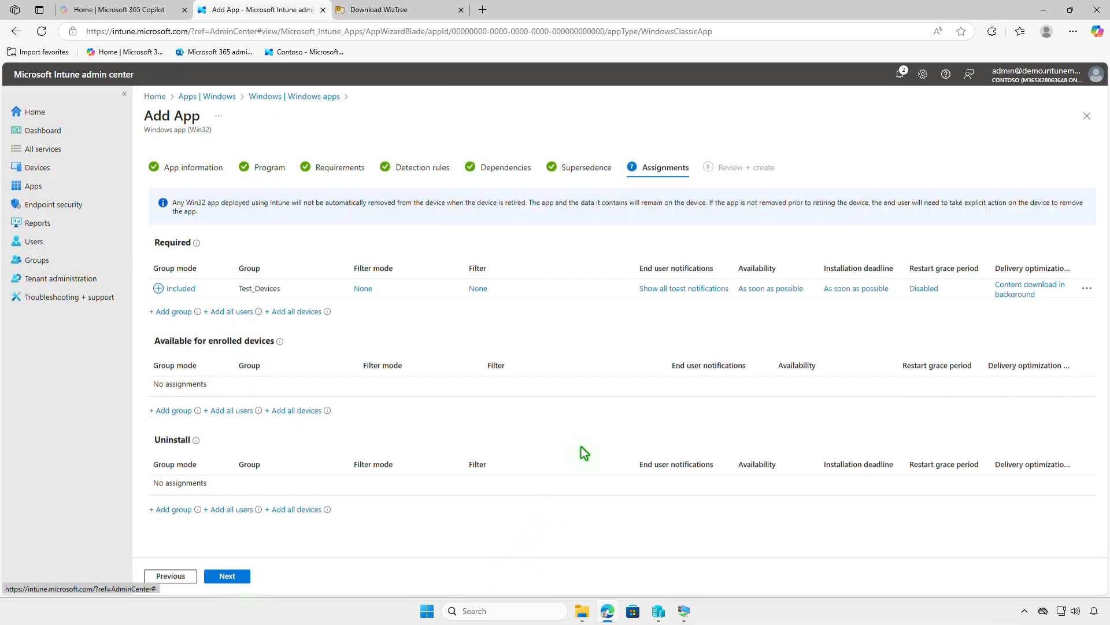
# Review the Test_Devices assignment settings without changing them, and create the WizTree app
pyautogui.click(673, 289)
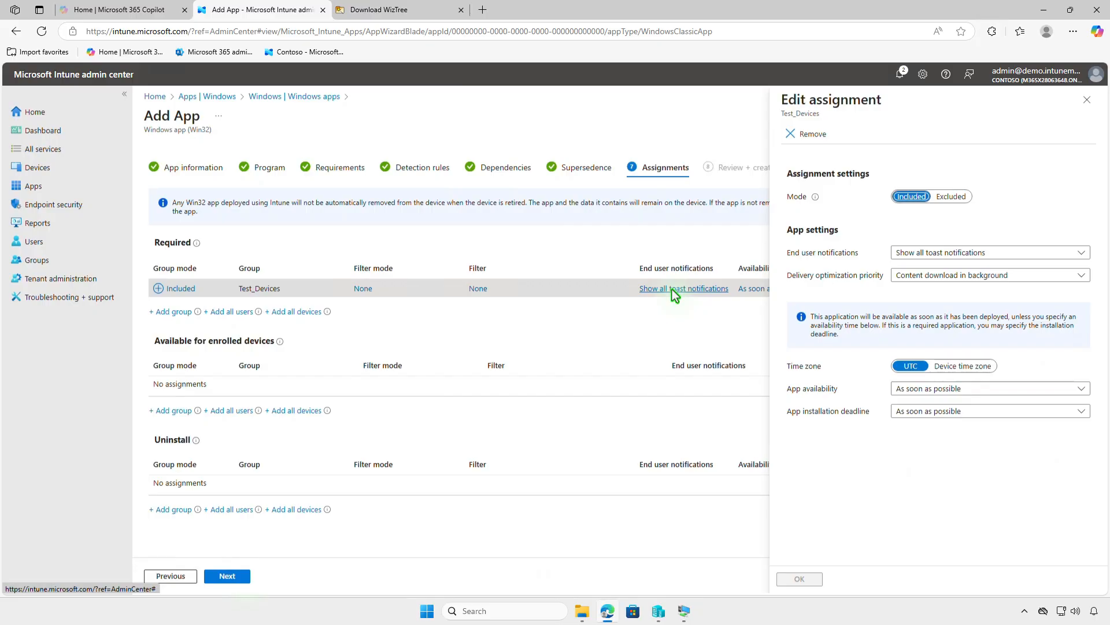
pyautogui.click(1086, 102)
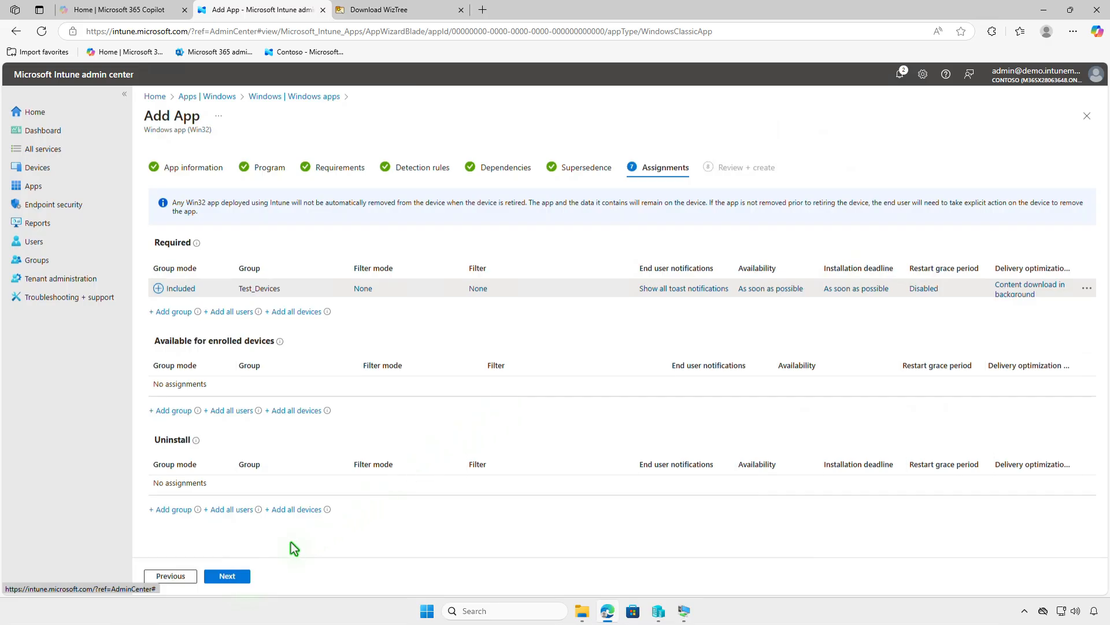
pyautogui.click(247, 575)
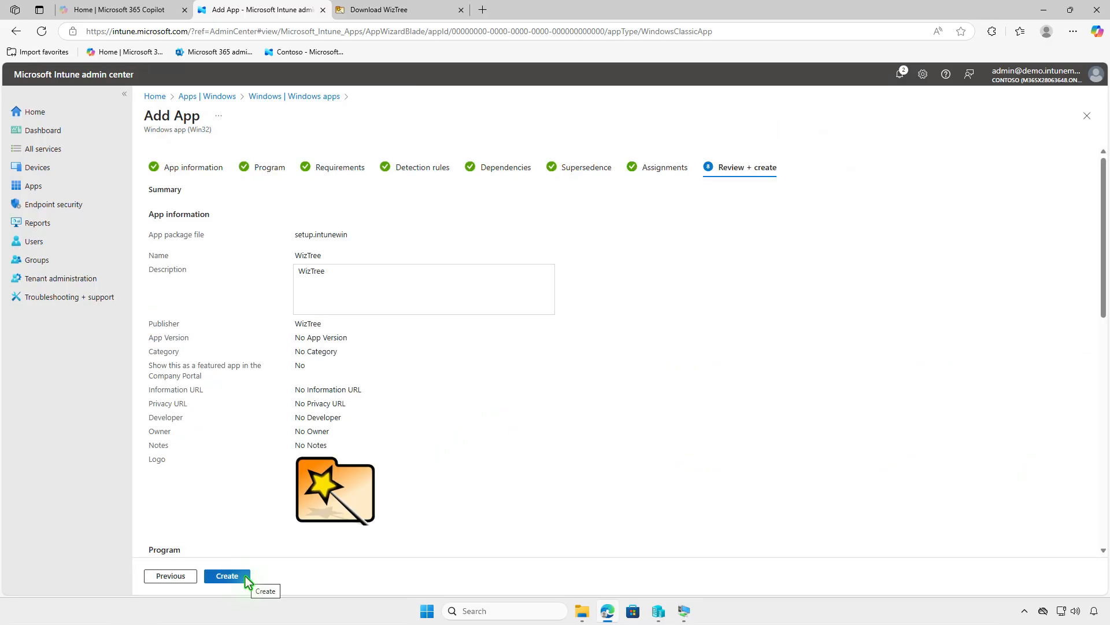
pyautogui.click(245, 576)
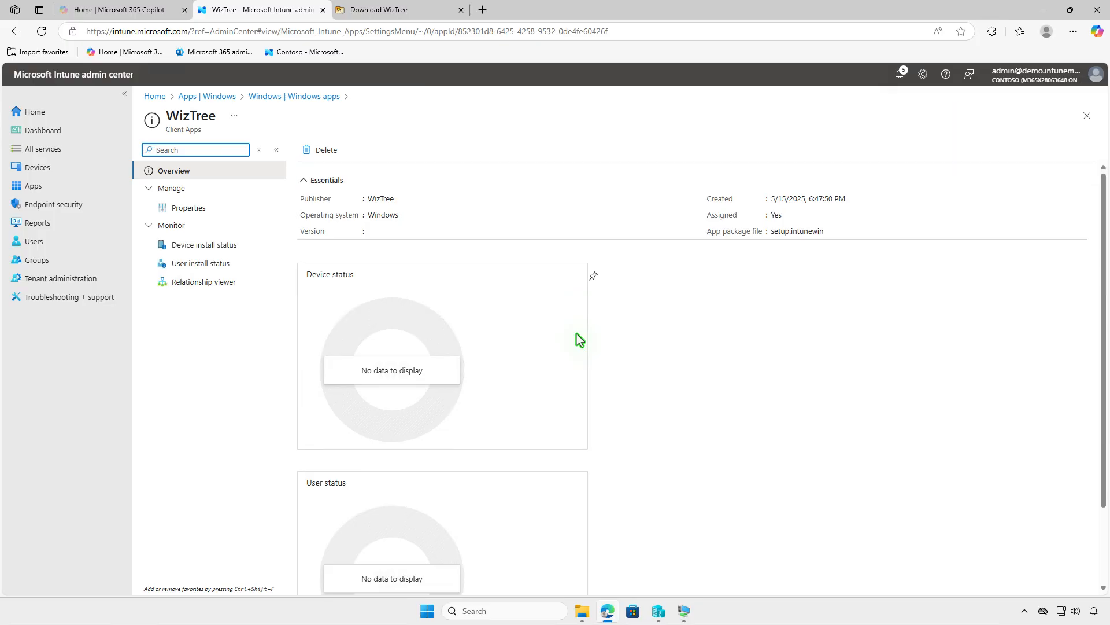
# Switch to the WIN10-CTL virtual machine and examine the Contoso MDM connection info and device sync status under Access work or school
pyautogui.click(1038, 12)
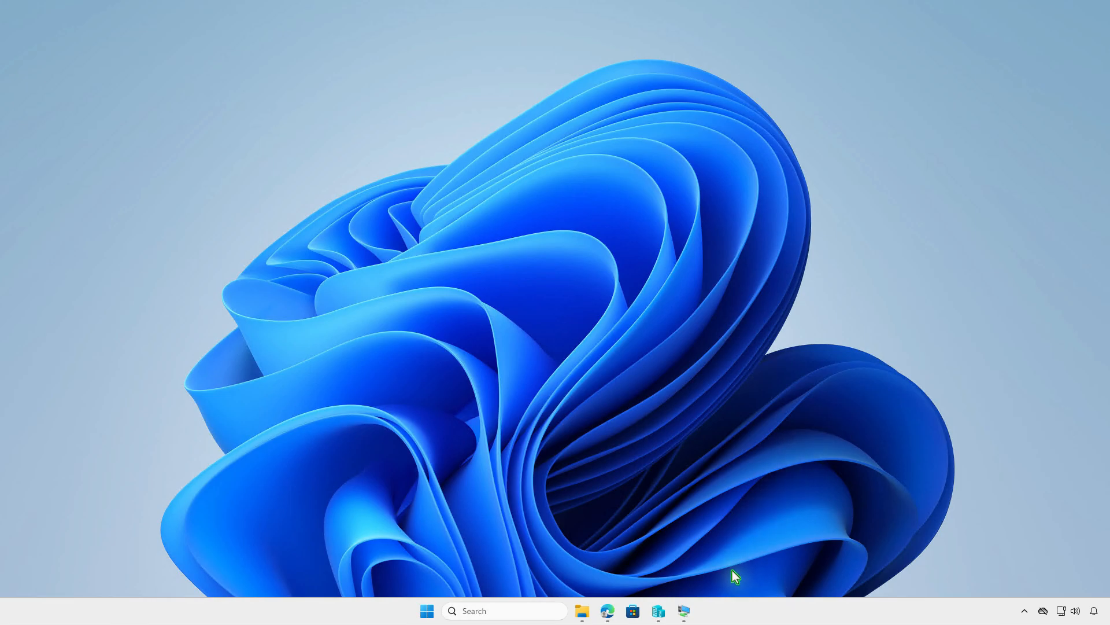
pyautogui.click(685, 613)
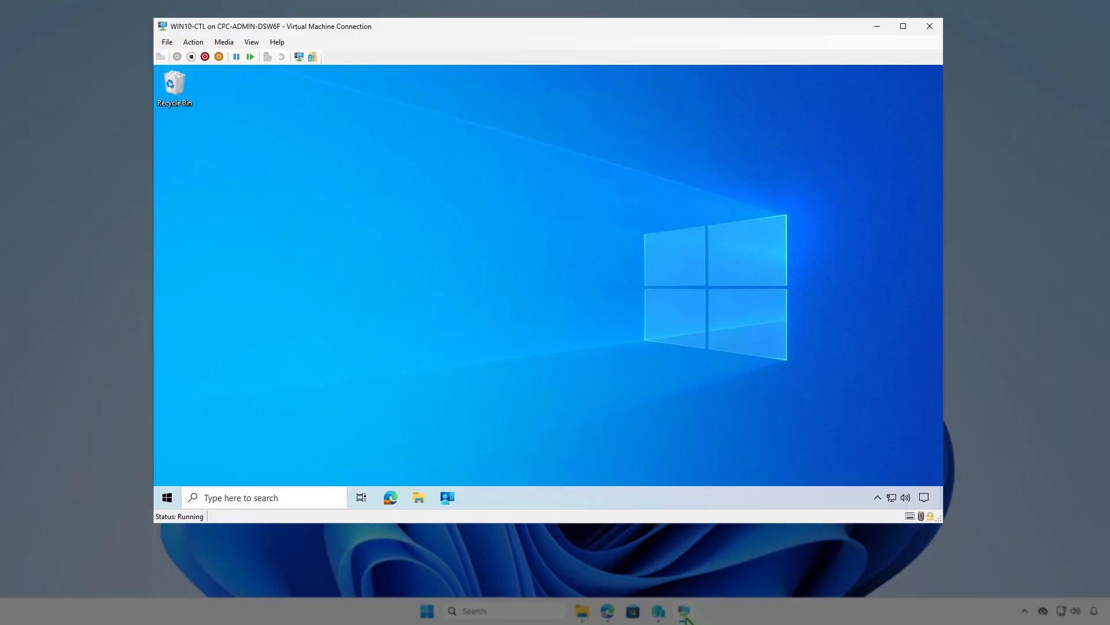
pyautogui.click(160, 499)
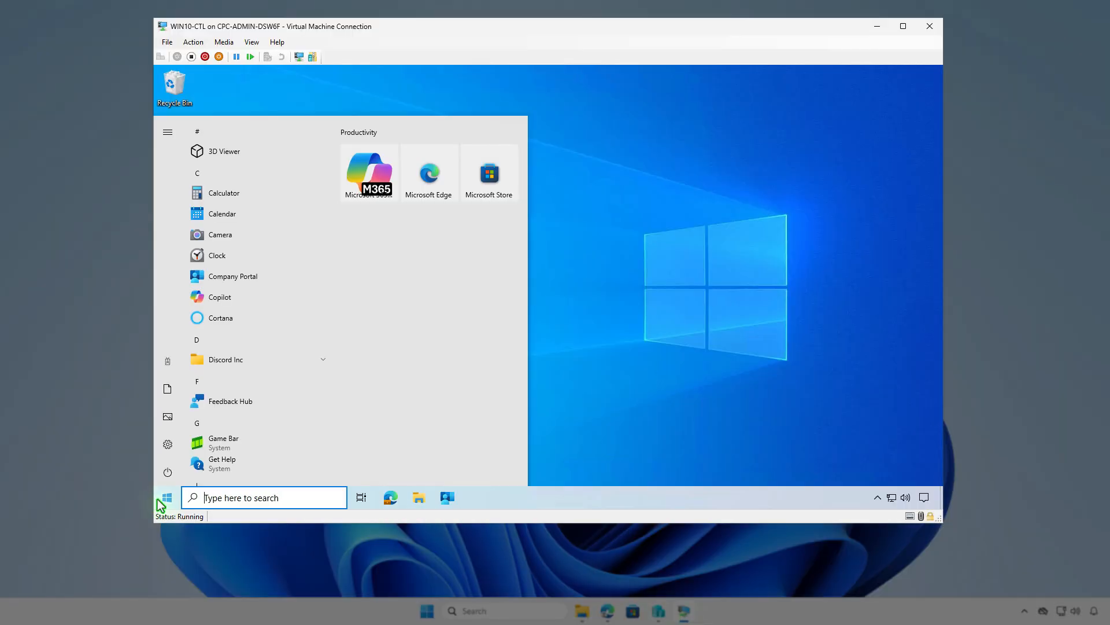
pyautogui.click(168, 363)
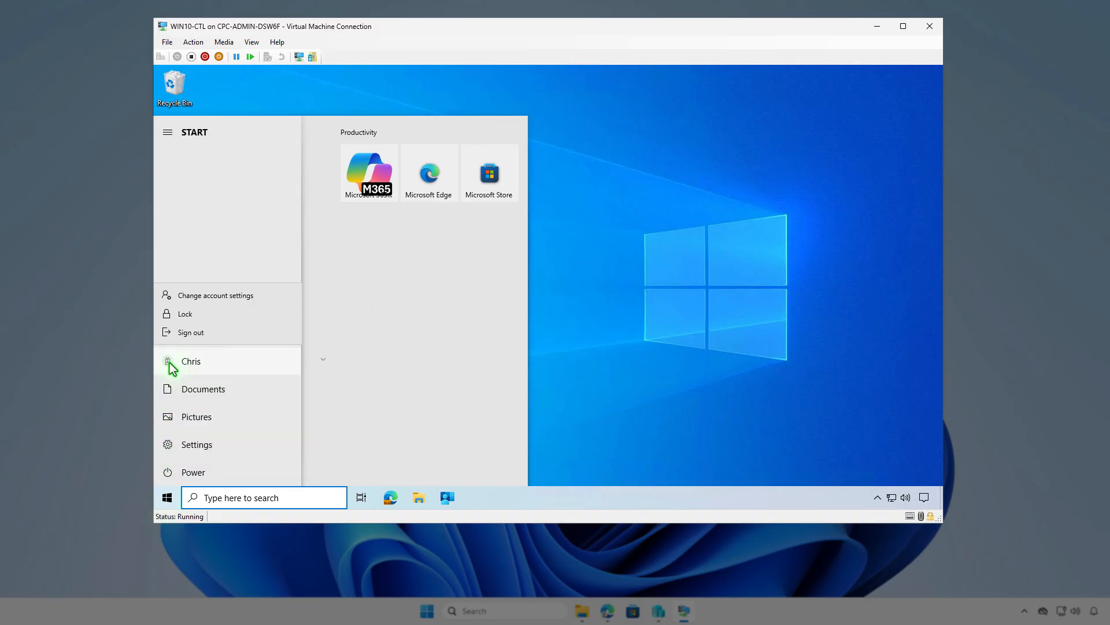
pyautogui.click(254, 297)
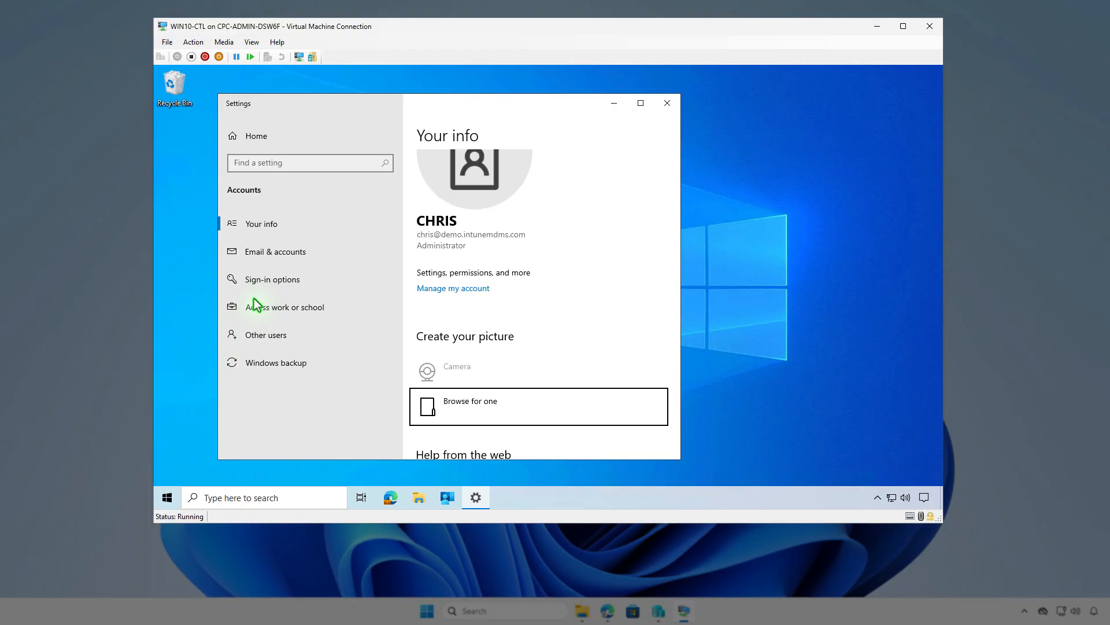
pyautogui.click(347, 307)
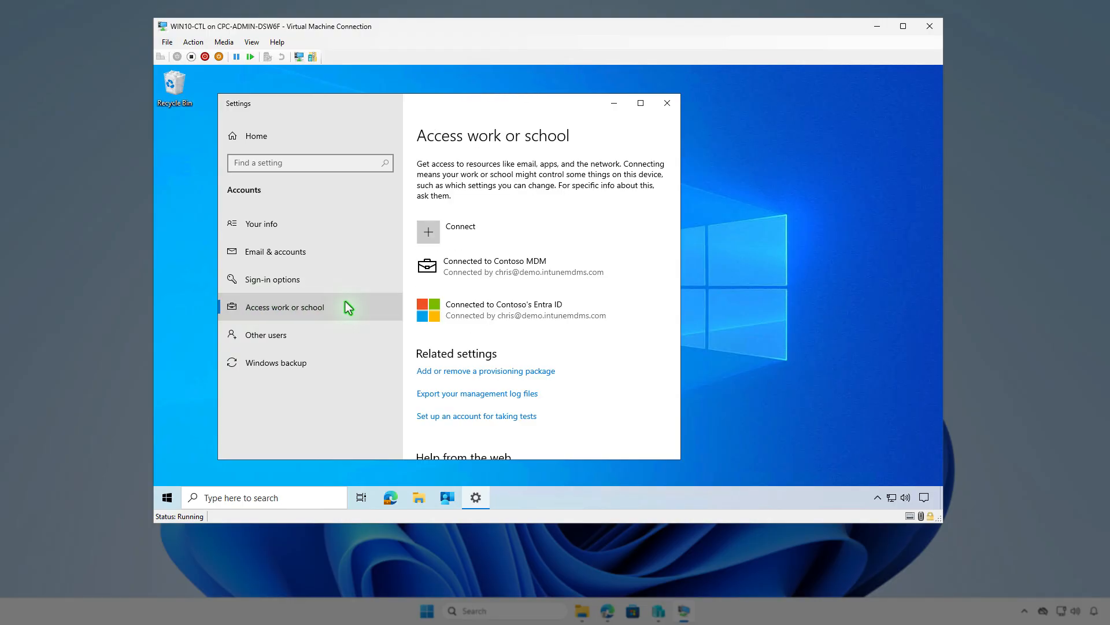
pyautogui.click(608, 266)
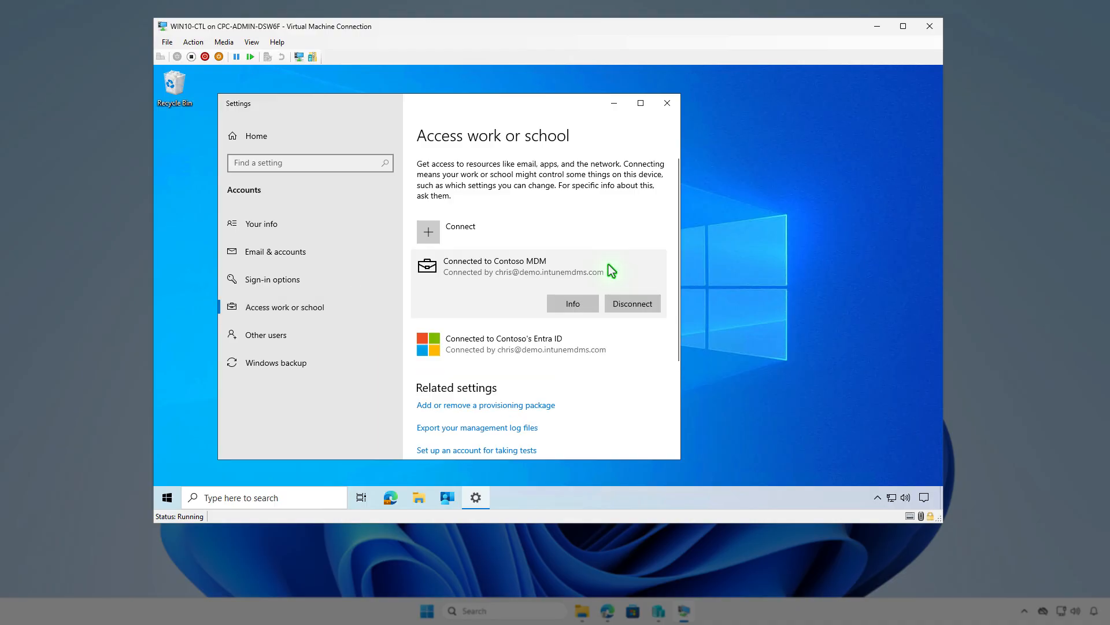
pyautogui.click(589, 303)
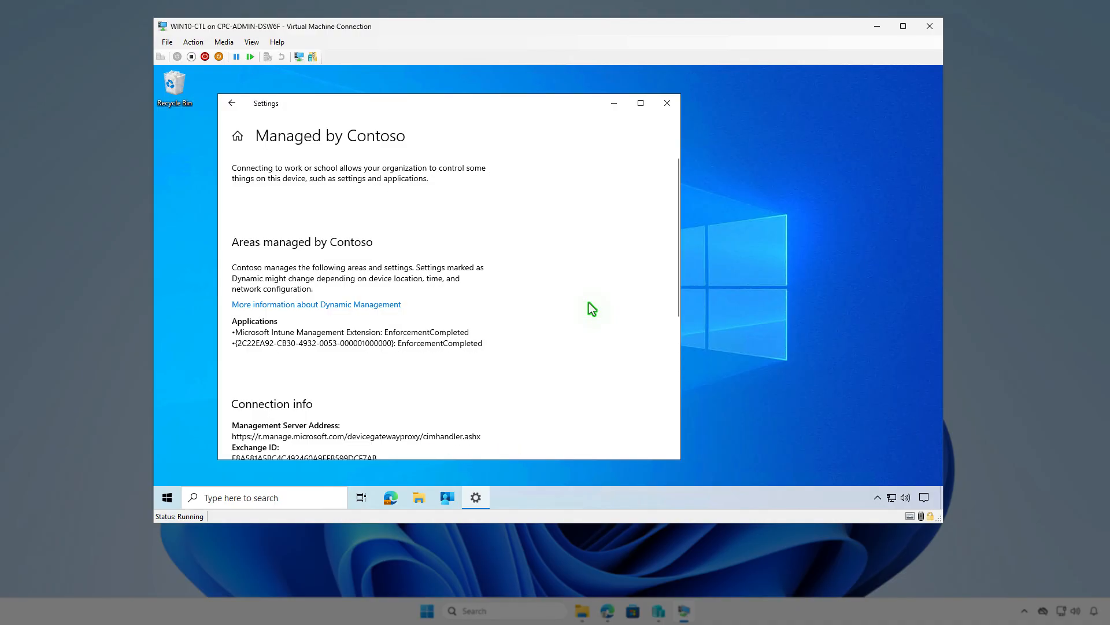
pyautogui.scroll(-5, 592, 309)
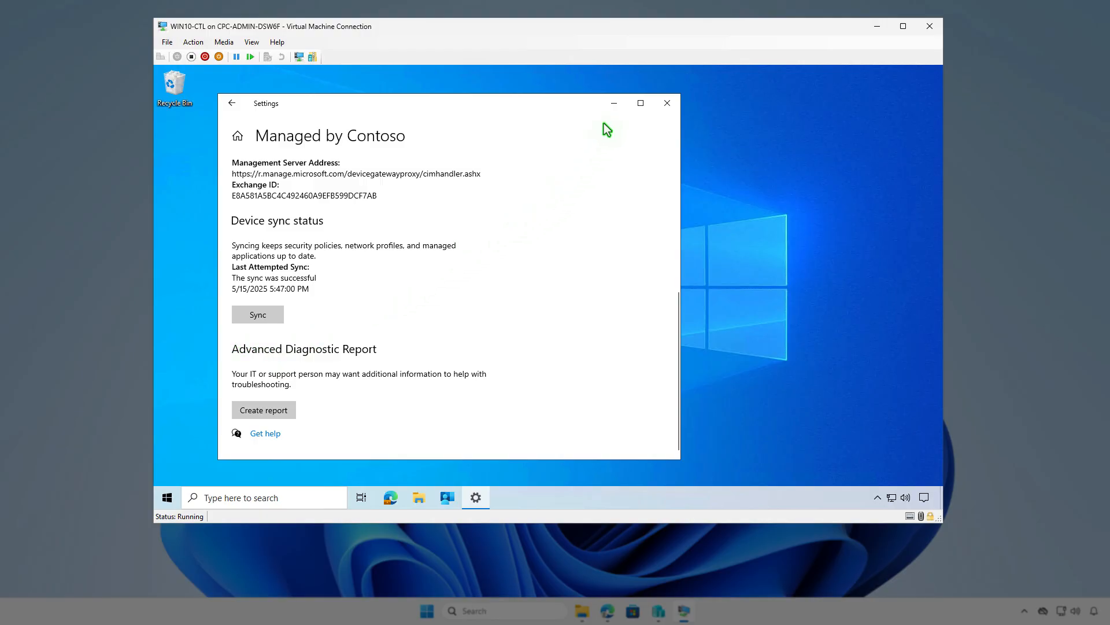
pyautogui.click(614, 104)
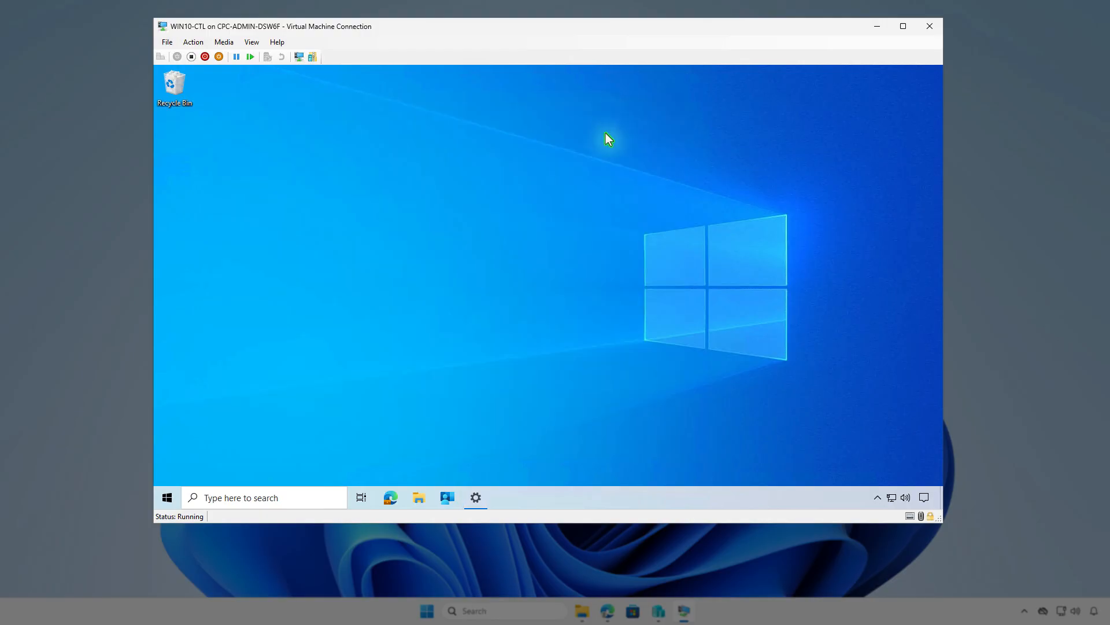
# Sync the device from the Company Portal settings and check the Intune software distribution notifications
pyautogui.click(446, 498)
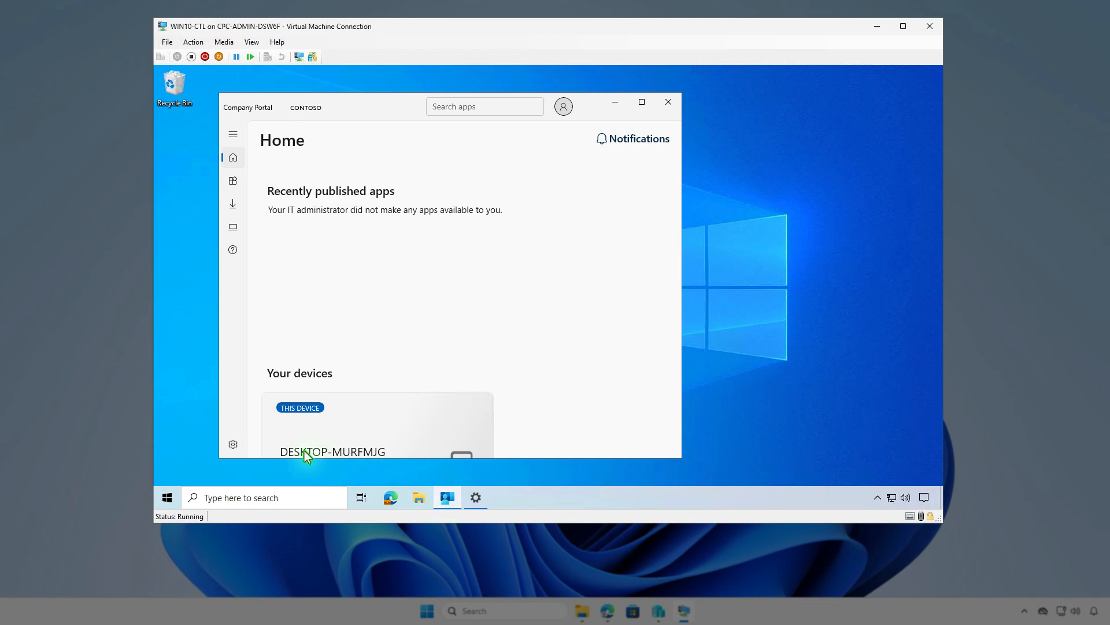
pyautogui.click(225, 447)
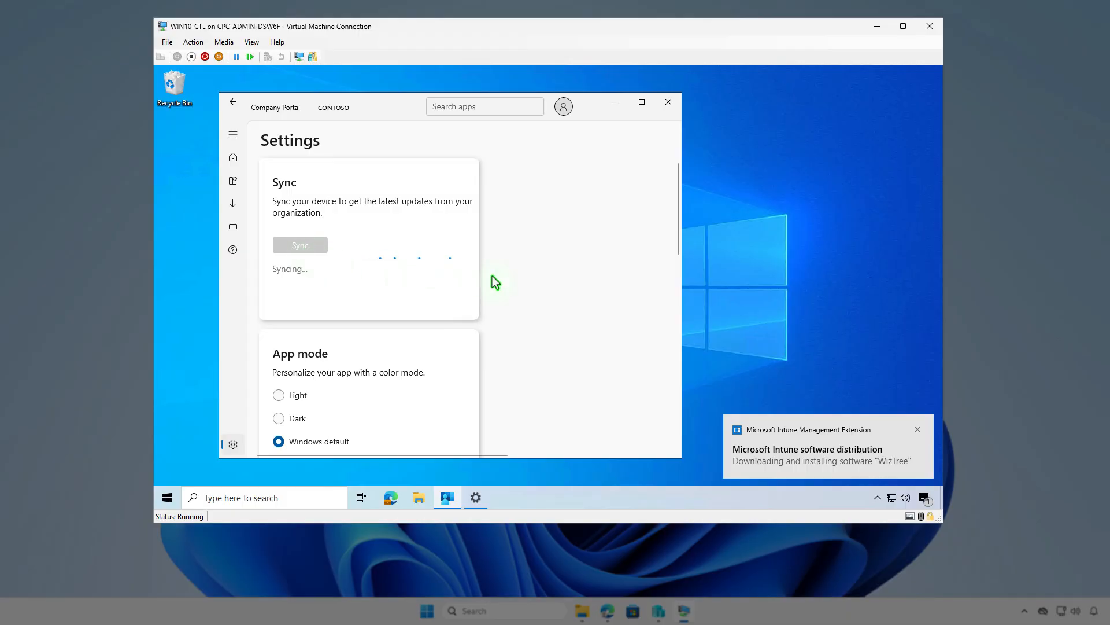
pyautogui.click(923, 499)
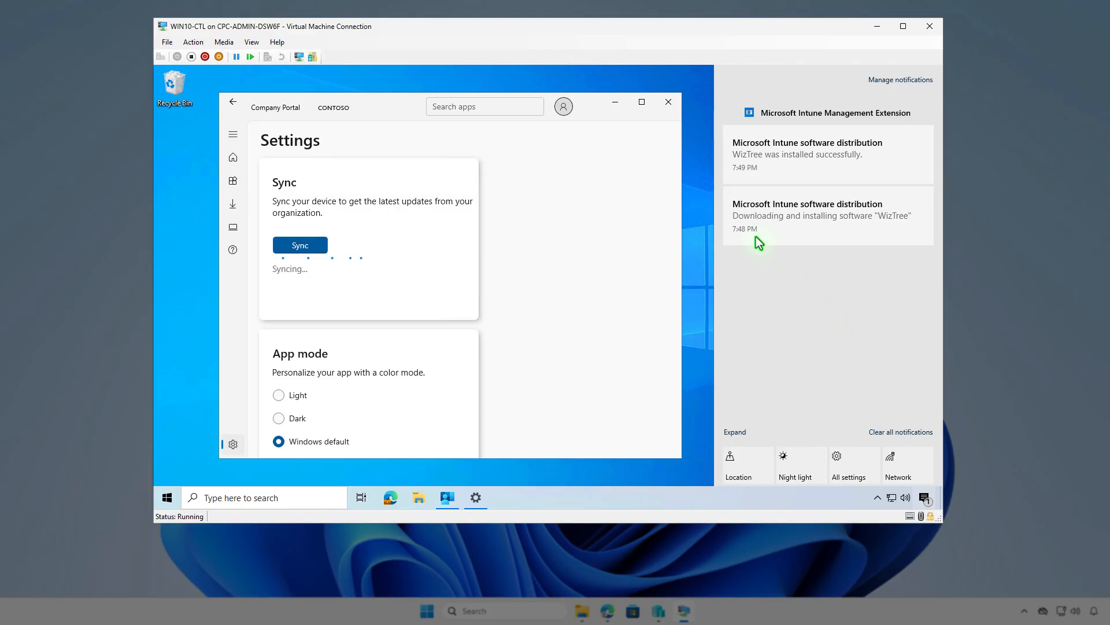
pyautogui.click(615, 104)
pyautogui.click(616, 104)
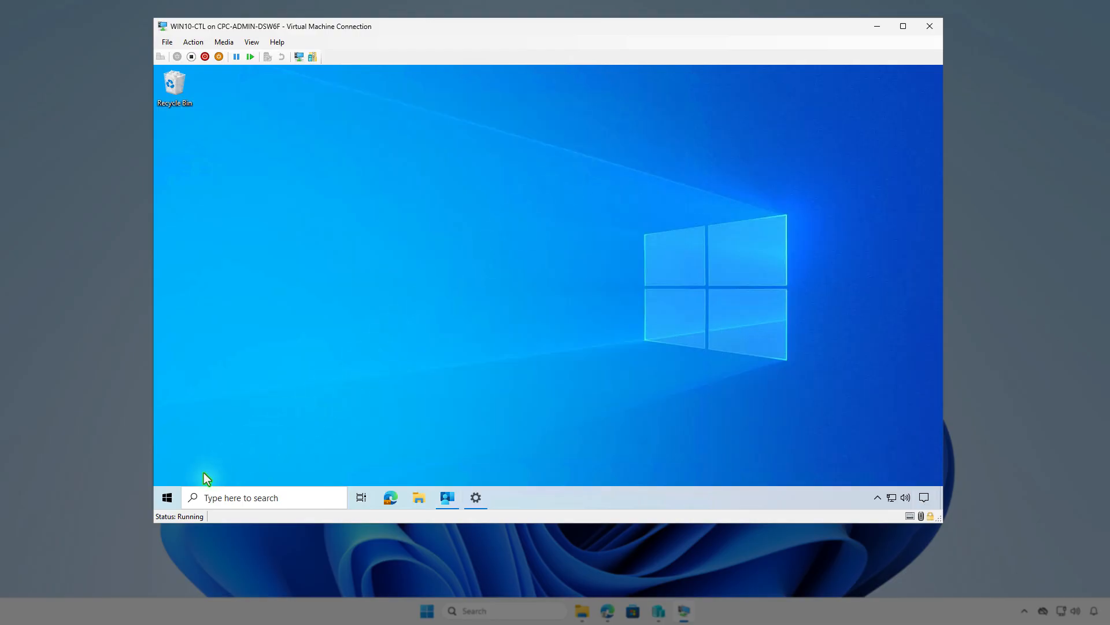
# Search the virtual machine's installed apps for wiz, then close Settings and minimize the virtual machine
pyautogui.rightClick(167, 498)
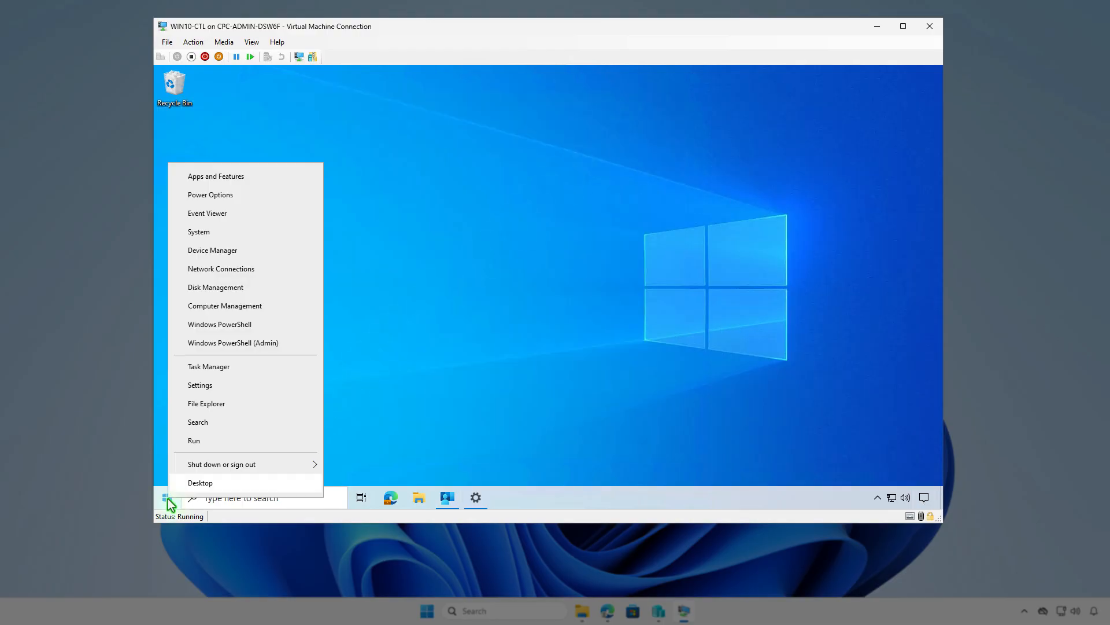
pyautogui.click(255, 177)
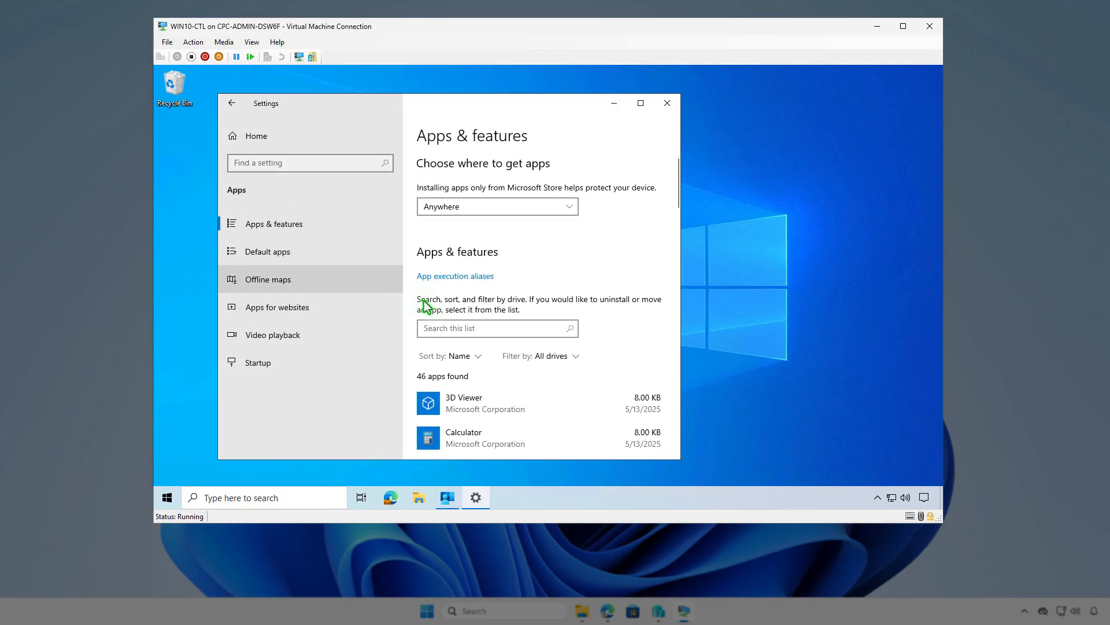
pyautogui.write('w')
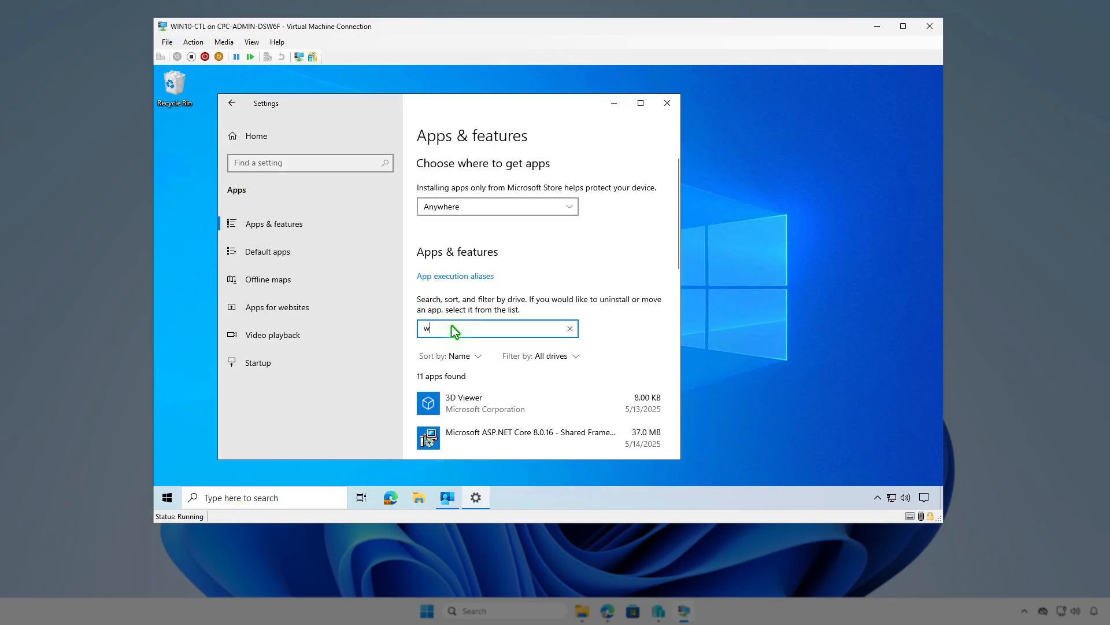
pyautogui.write('iz')
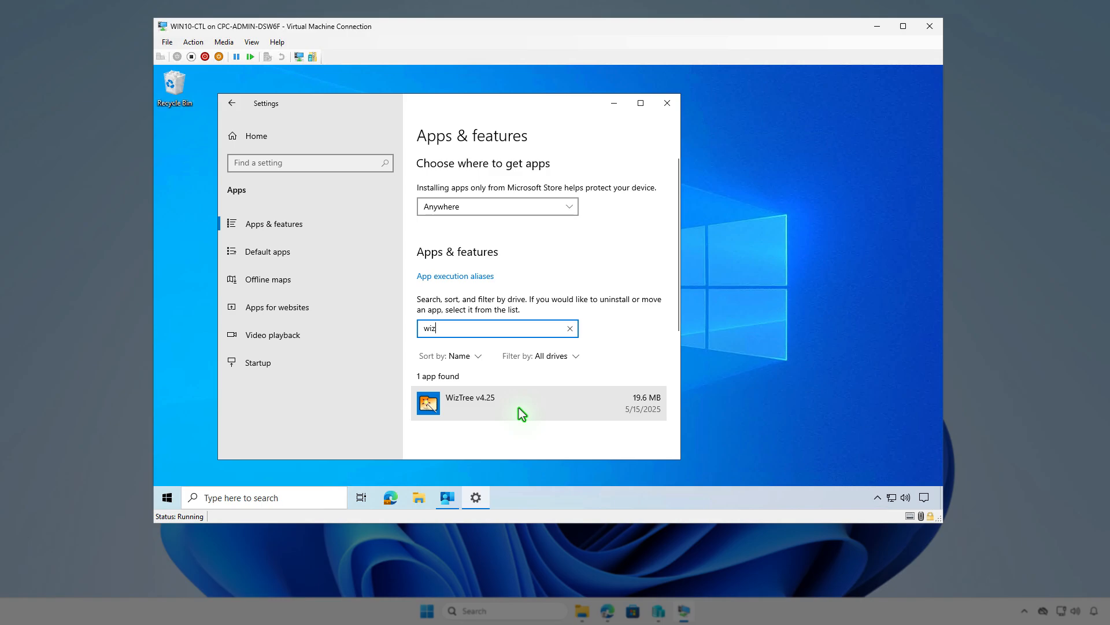
pyautogui.click(667, 103)
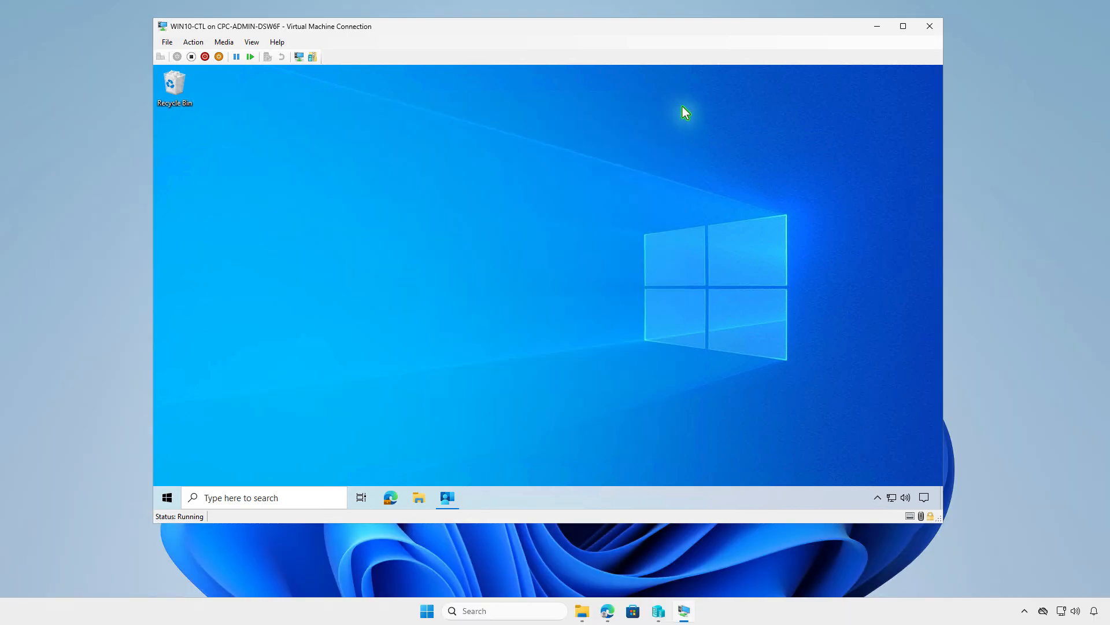
pyautogui.click(878, 29)
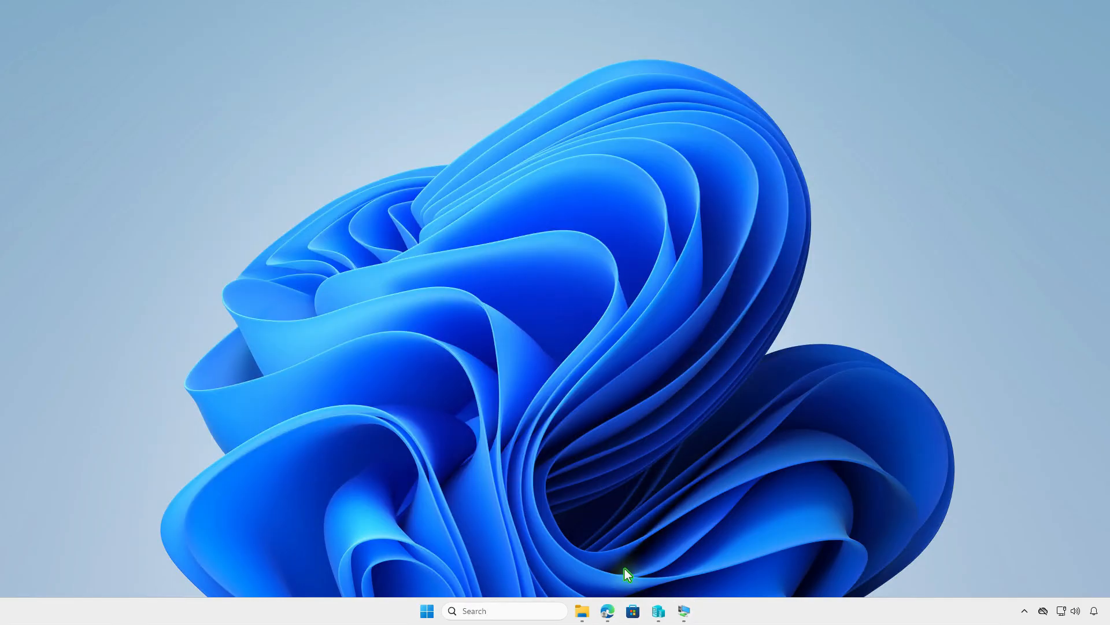
# Switch back to the Intune admin center in Edge, refresh the WizTree overview and check its device install status
pyautogui.click(613, 610)
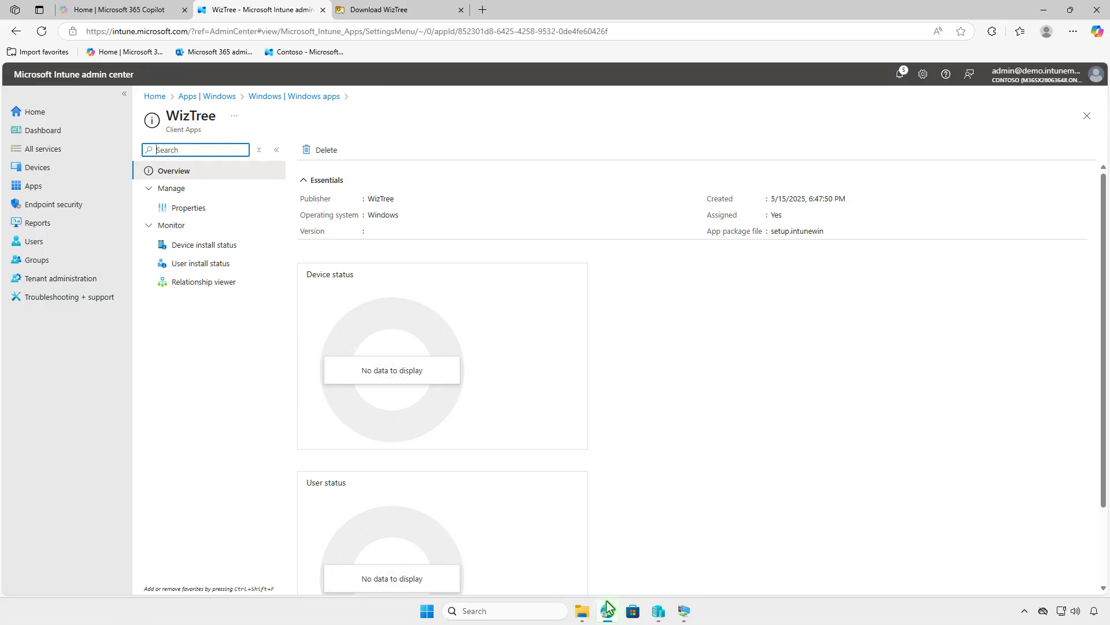
pyautogui.click(42, 33)
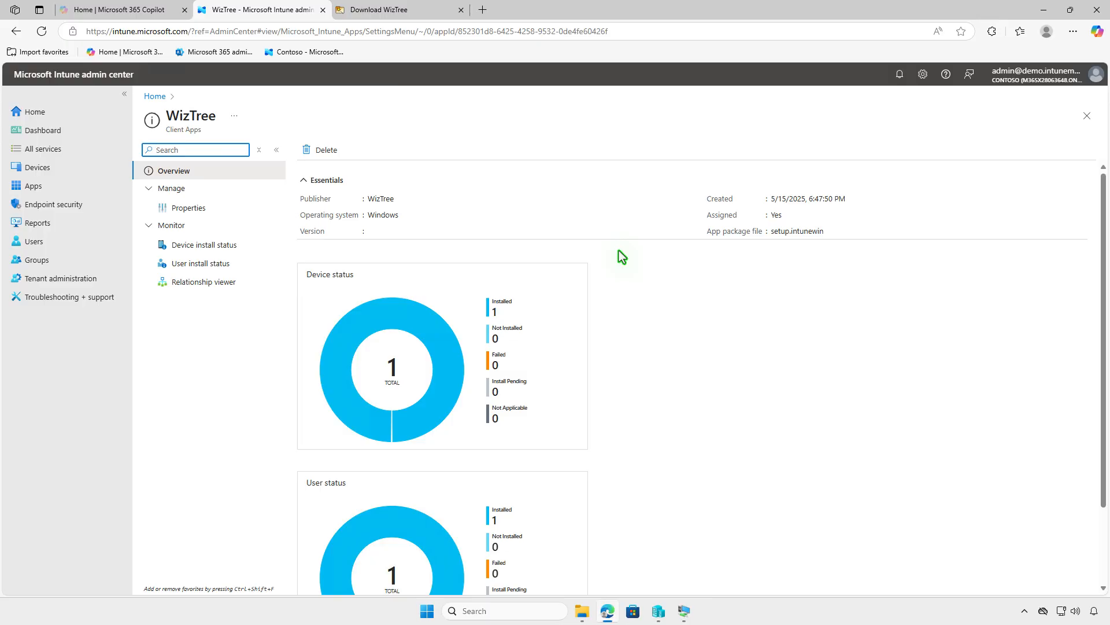
pyautogui.click(210, 250)
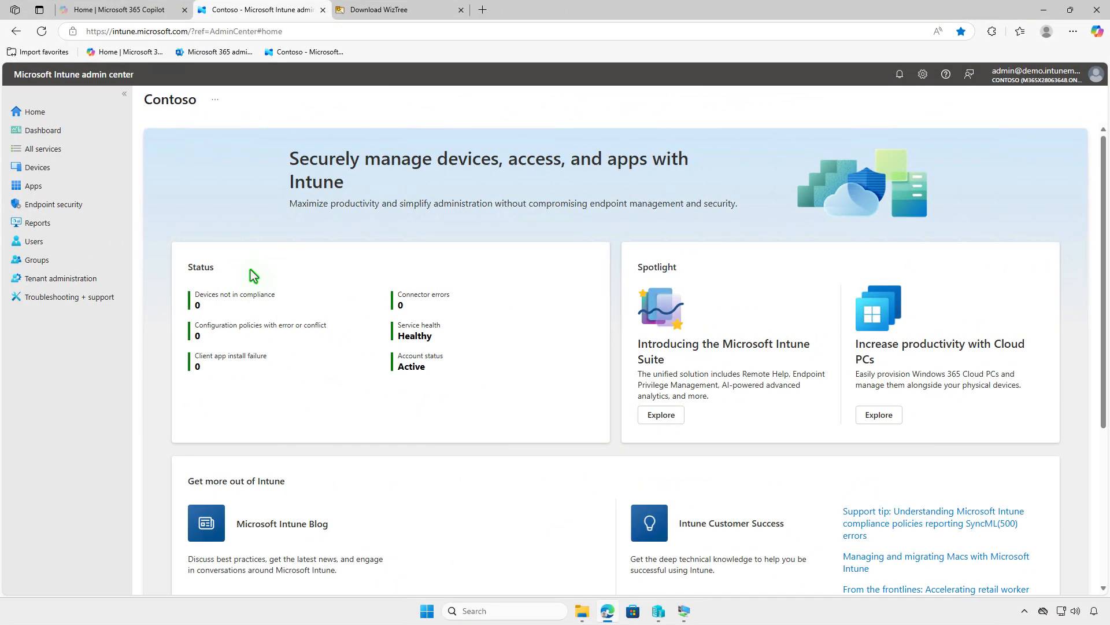
# Edit the assignments in the properties of the WizTree Windows app and delete the Required assignment for the Test_Devices group
pyautogui.click(106, 193)
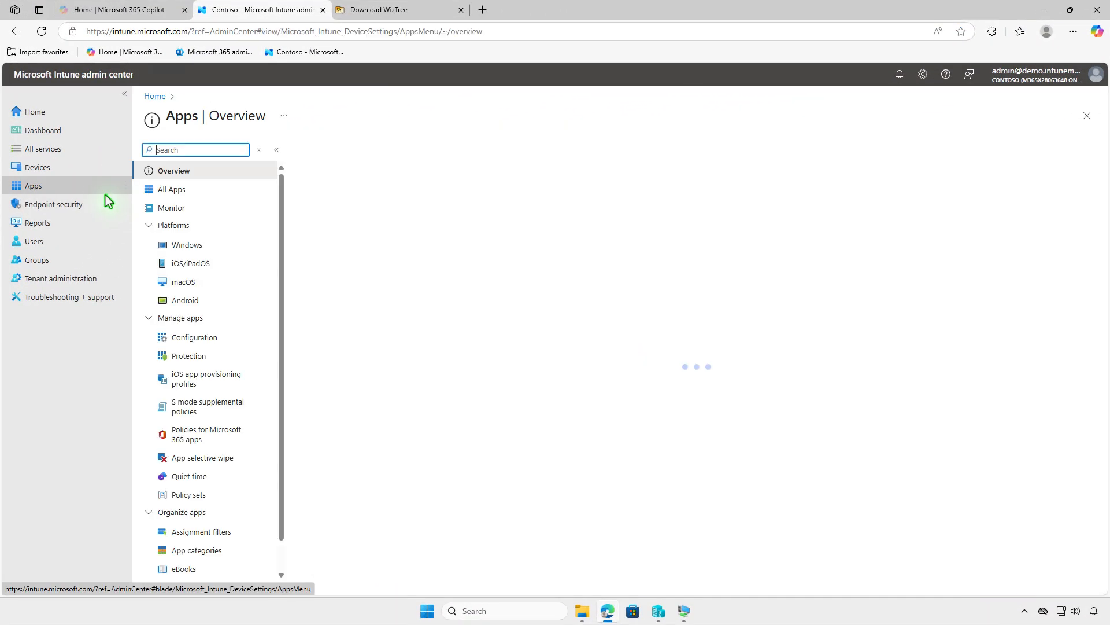
pyautogui.click(213, 242)
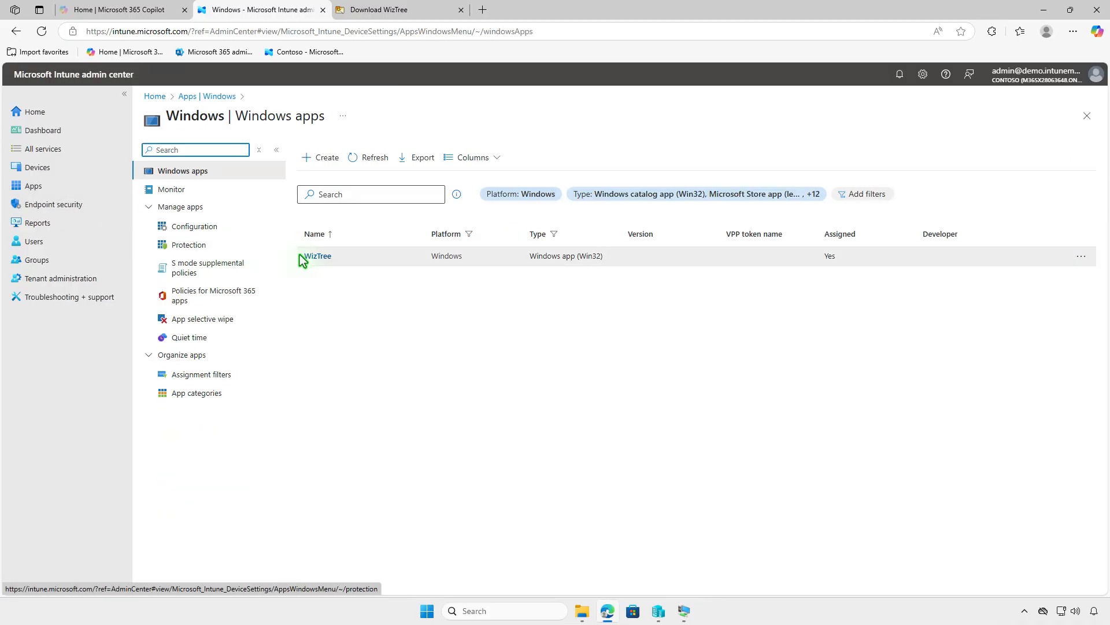
pyautogui.click(317, 257)
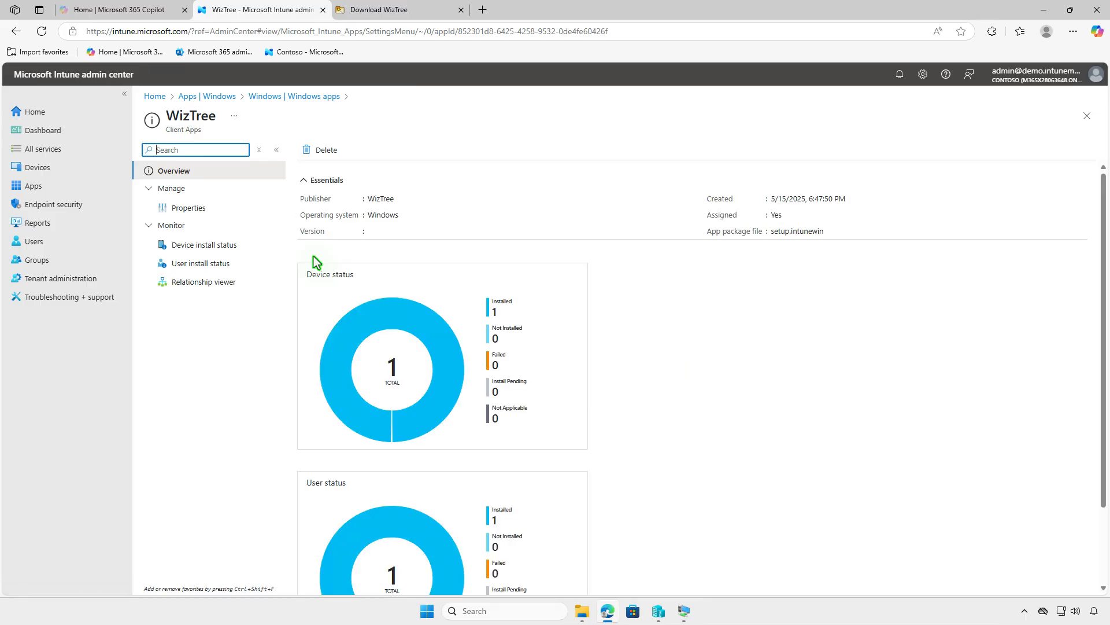
pyautogui.click(247, 213)
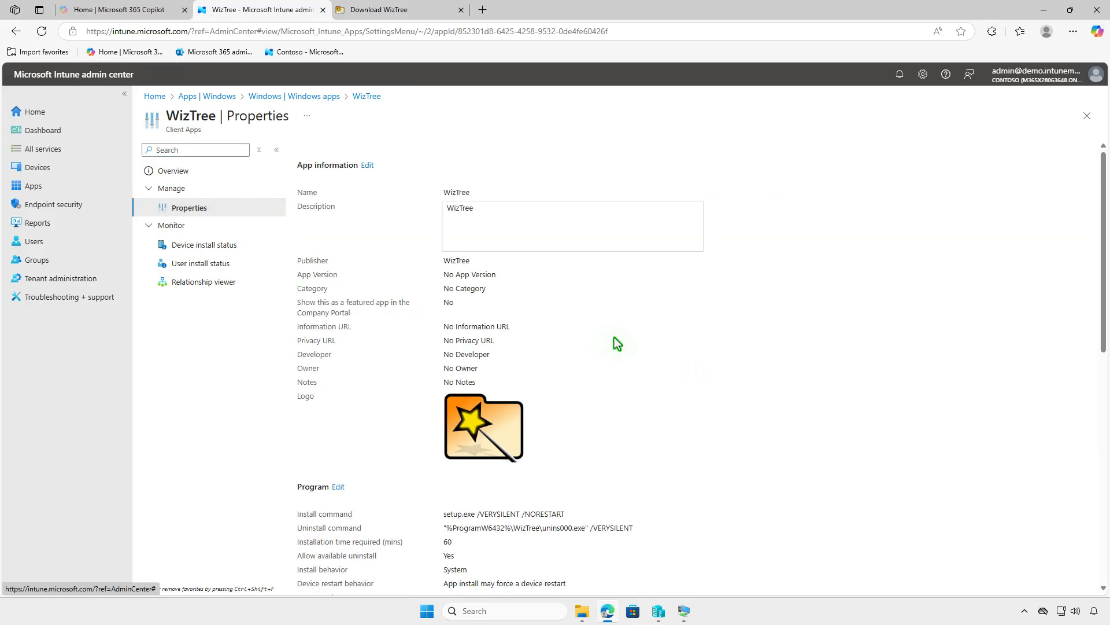
pyautogui.scroll(-10, 616, 335)
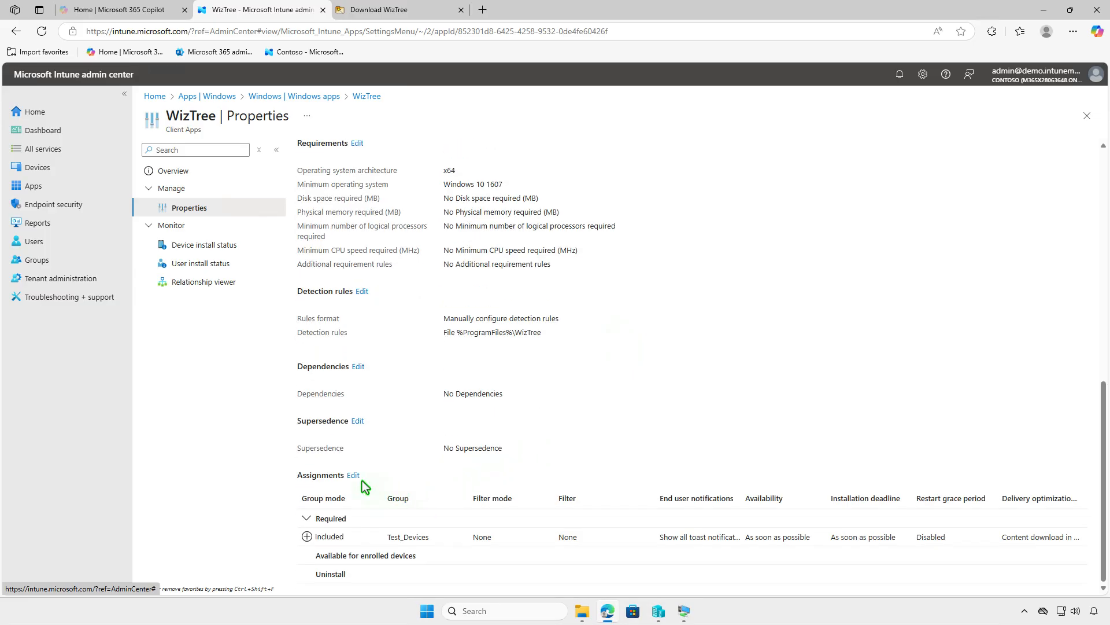
pyautogui.click(354, 476)
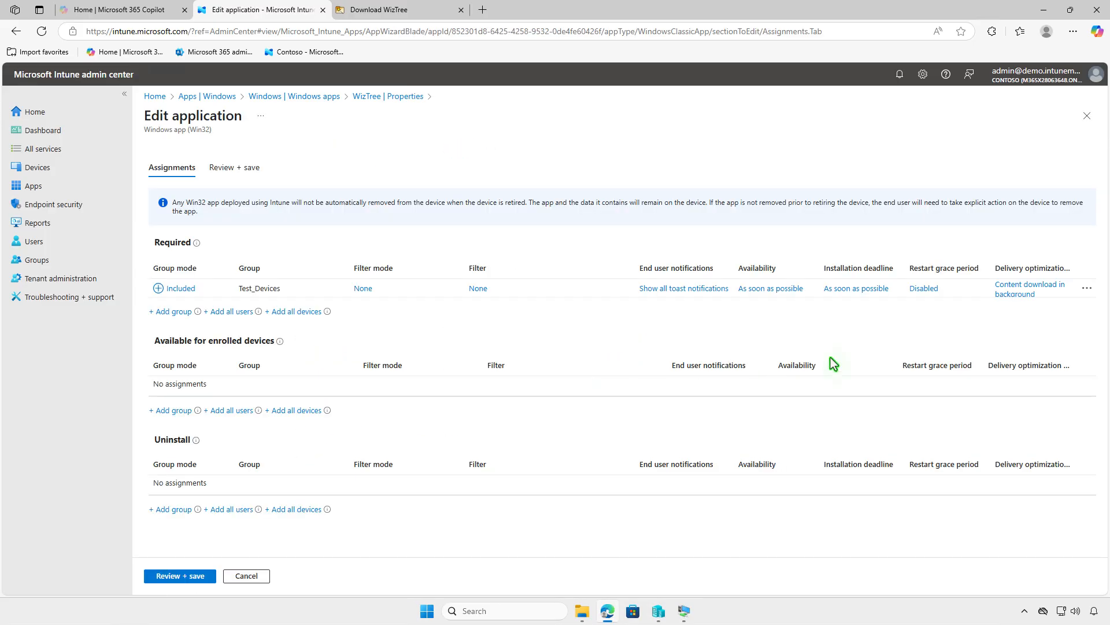
pyautogui.click(1087, 288)
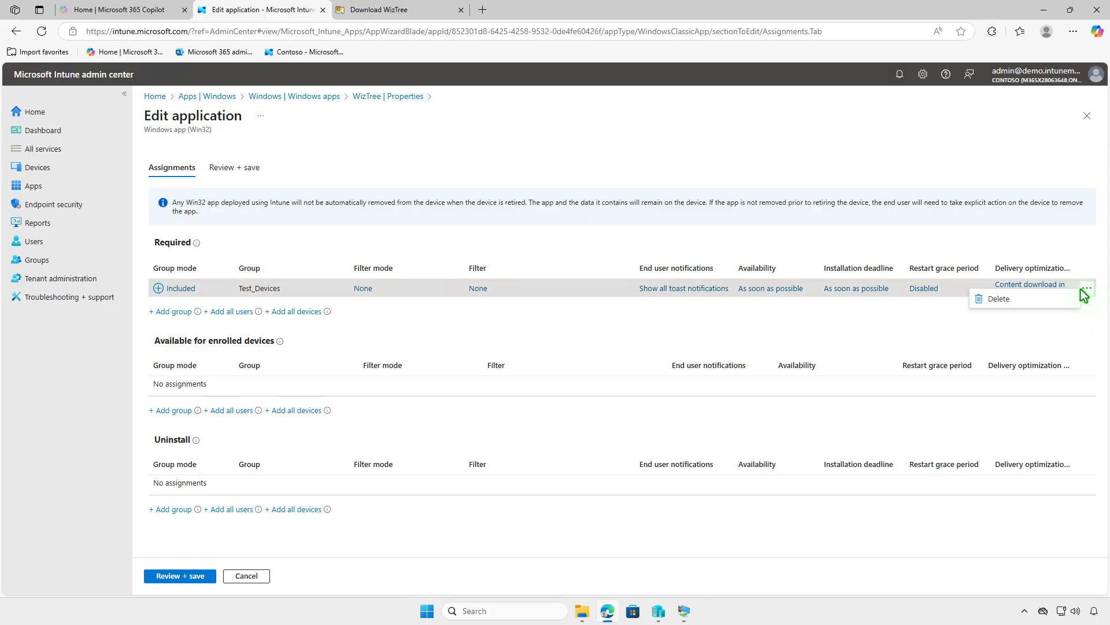
pyautogui.click(1063, 296)
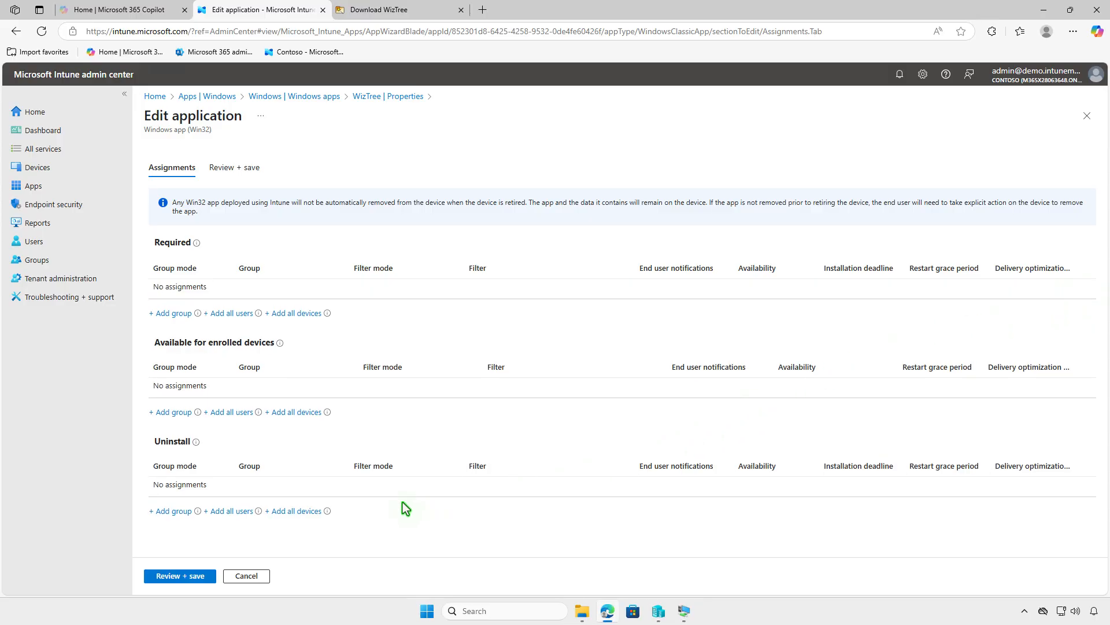
# Assign WizTree to the Test_Devices group under Uninstall, then review and save the application's assignments
pyautogui.click(181, 512)
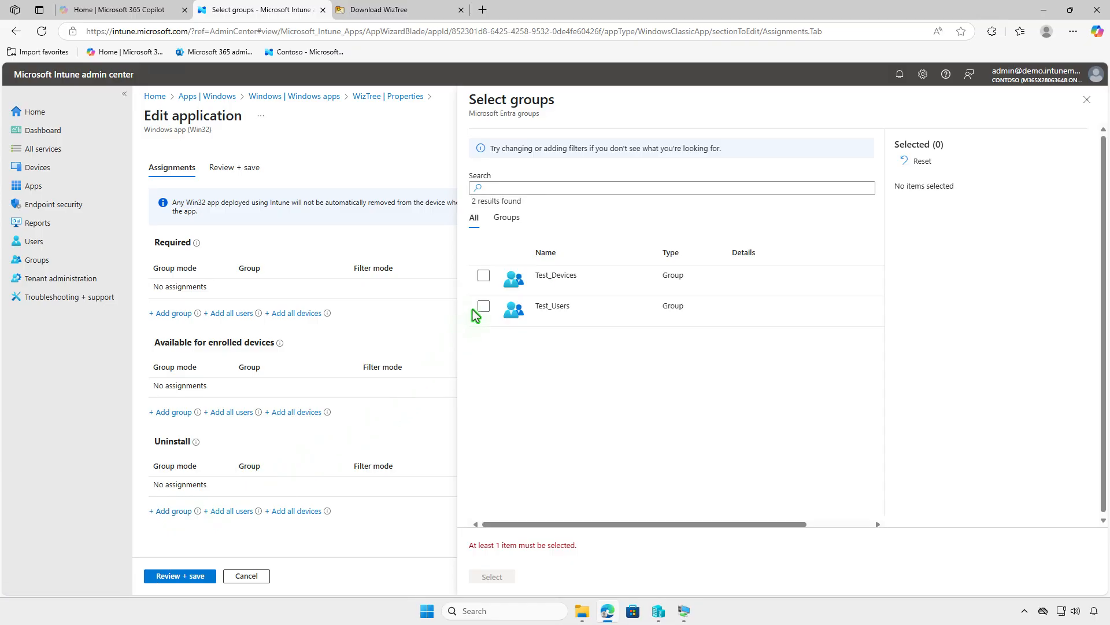
pyautogui.click(486, 279)
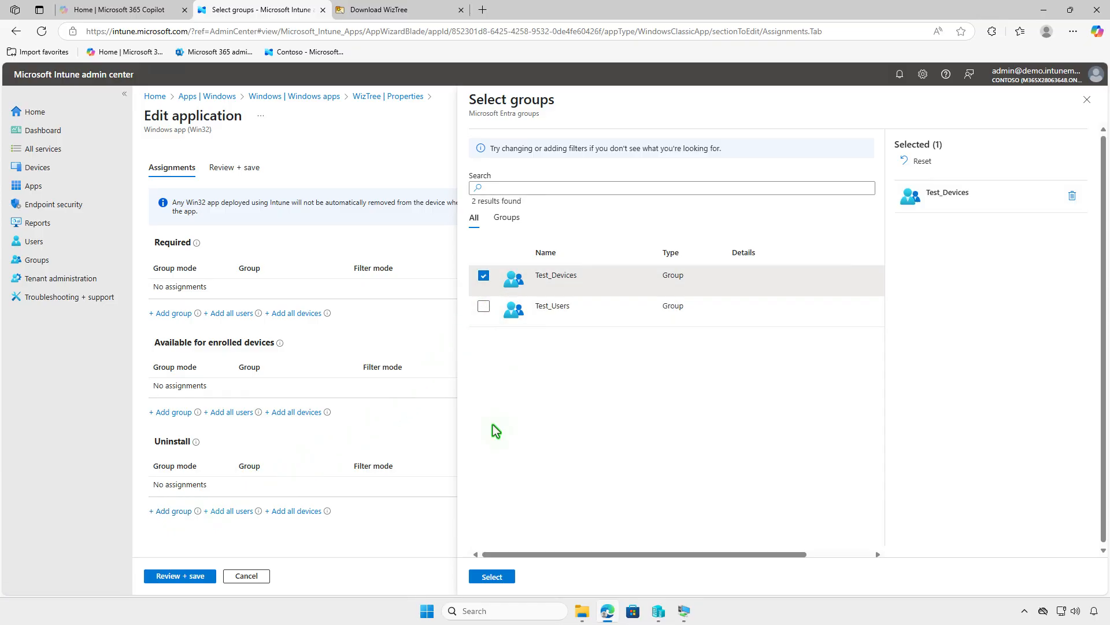
pyautogui.click(491, 577)
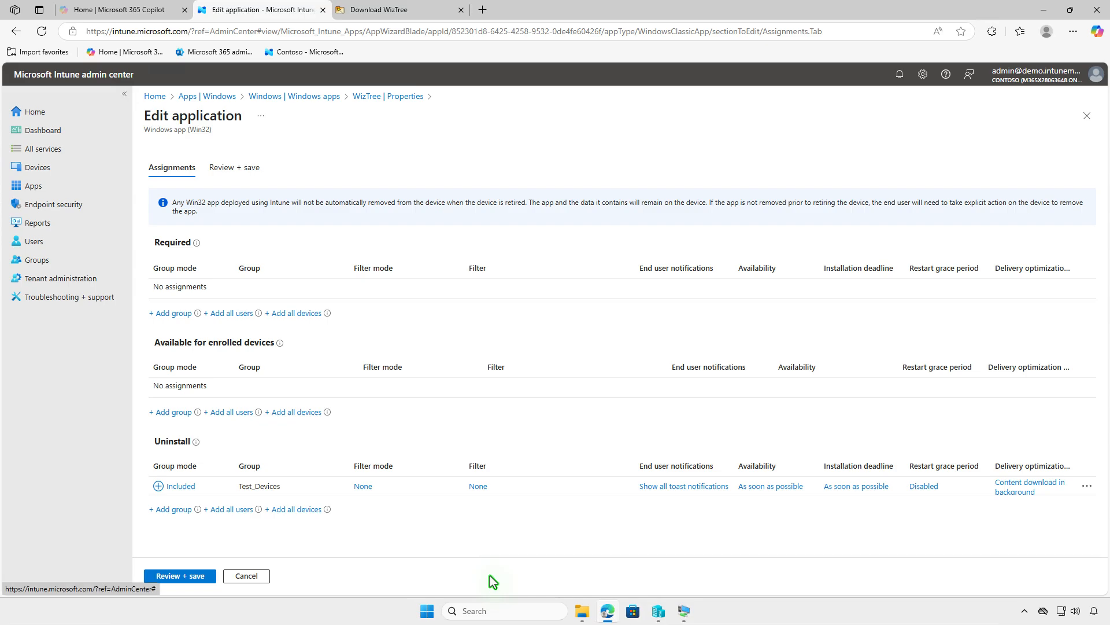
pyautogui.click(206, 575)
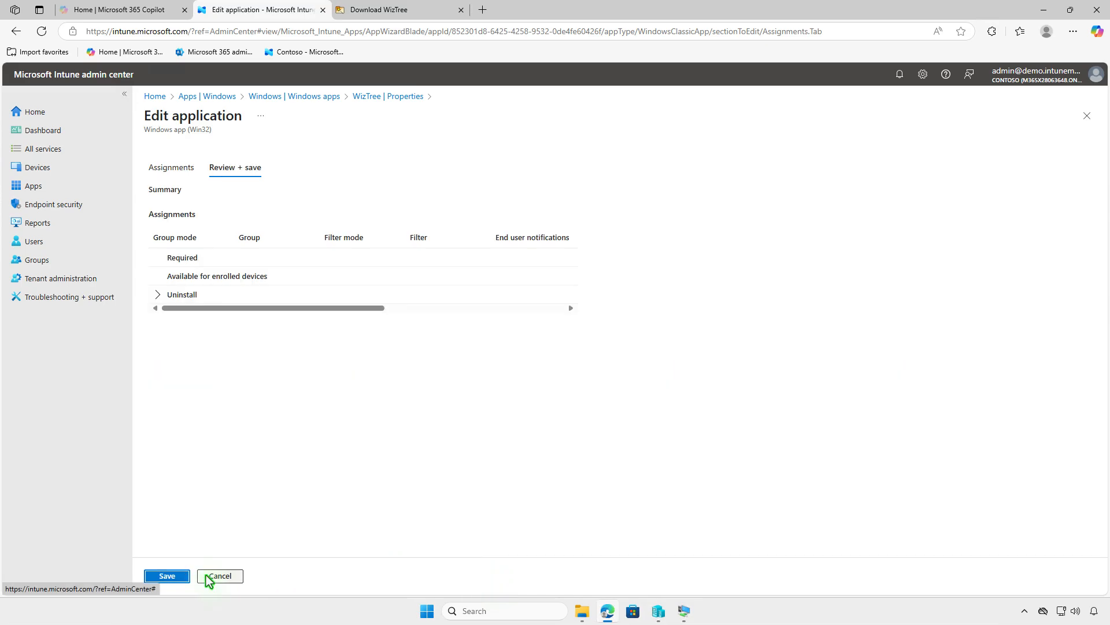
pyautogui.click(175, 579)
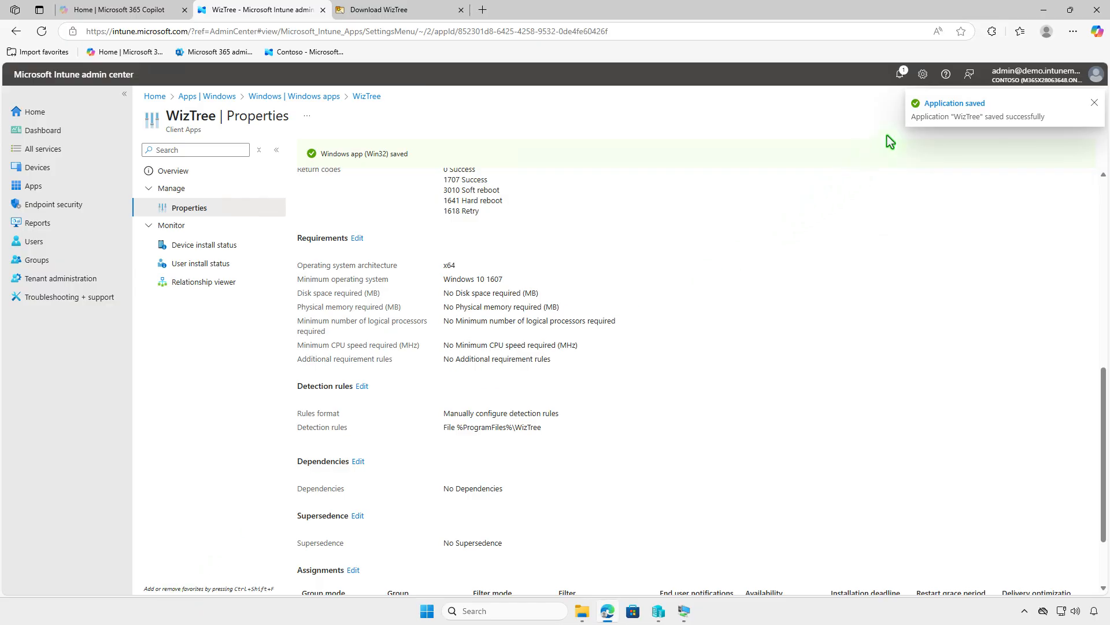
# Switch to the WIN10-CTL virtual machine, sync the device from the Company Portal settings and check the notifications
pyautogui.click(1043, 10)
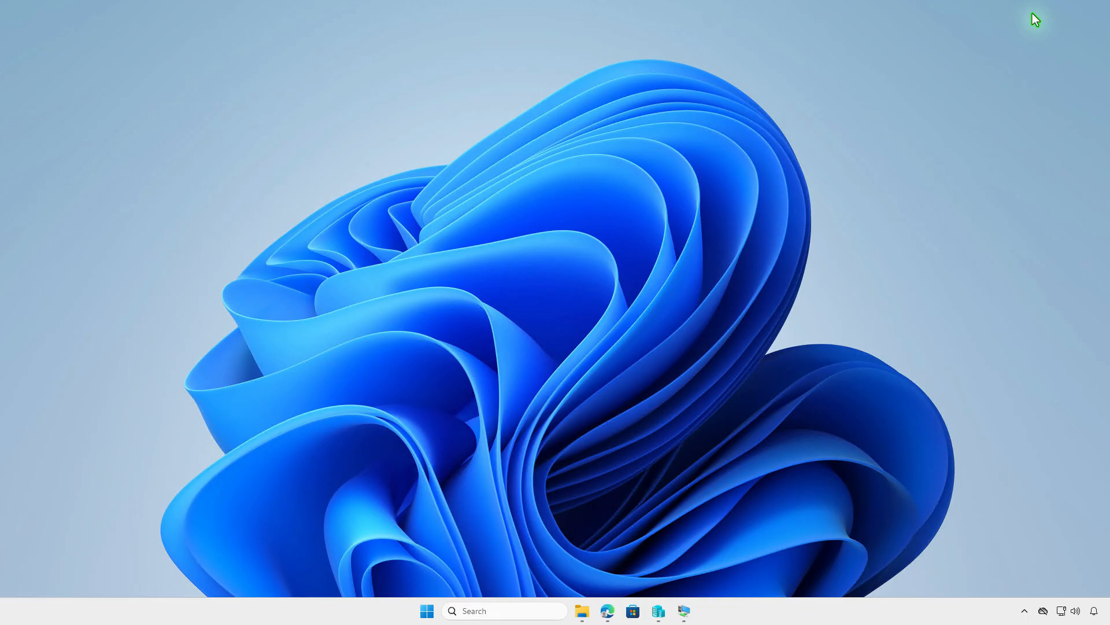
pyautogui.click(686, 599)
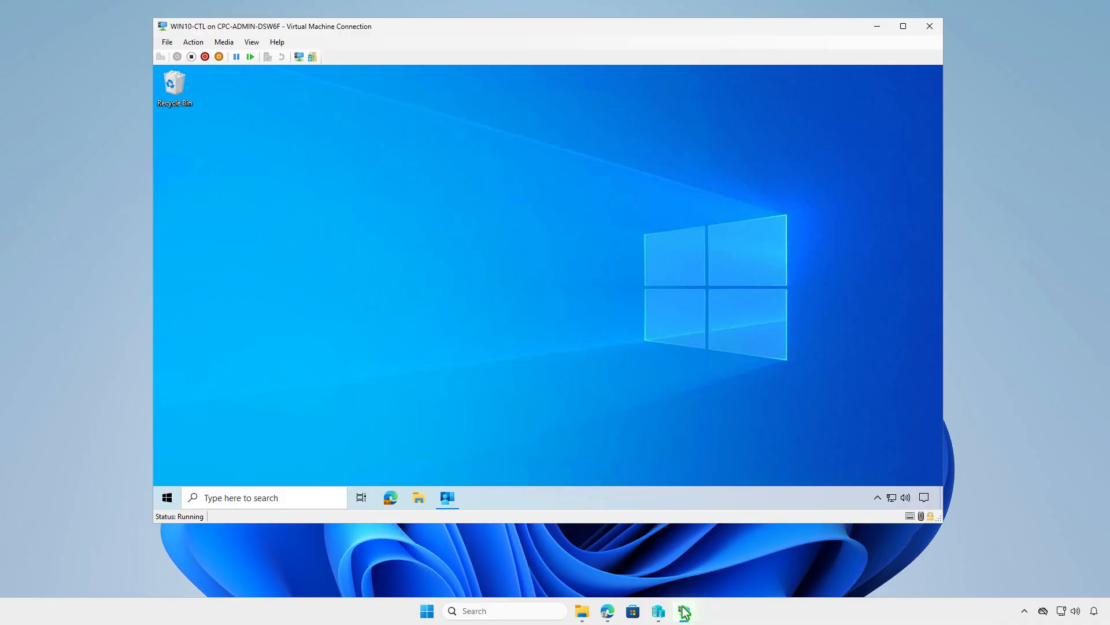
pyautogui.click(449, 505)
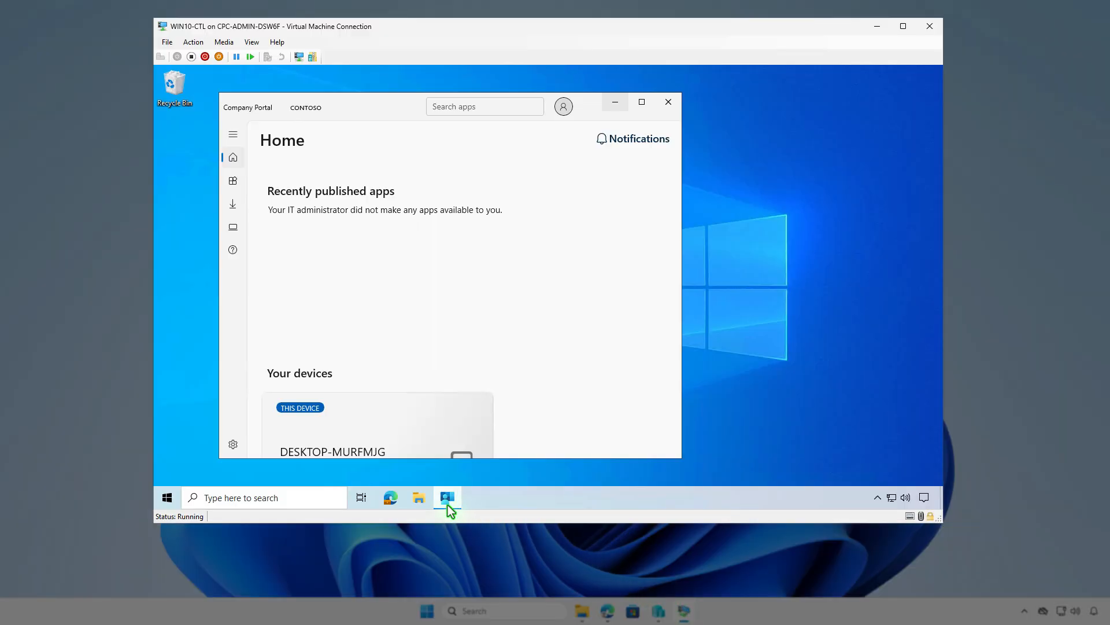
pyautogui.click(232, 444)
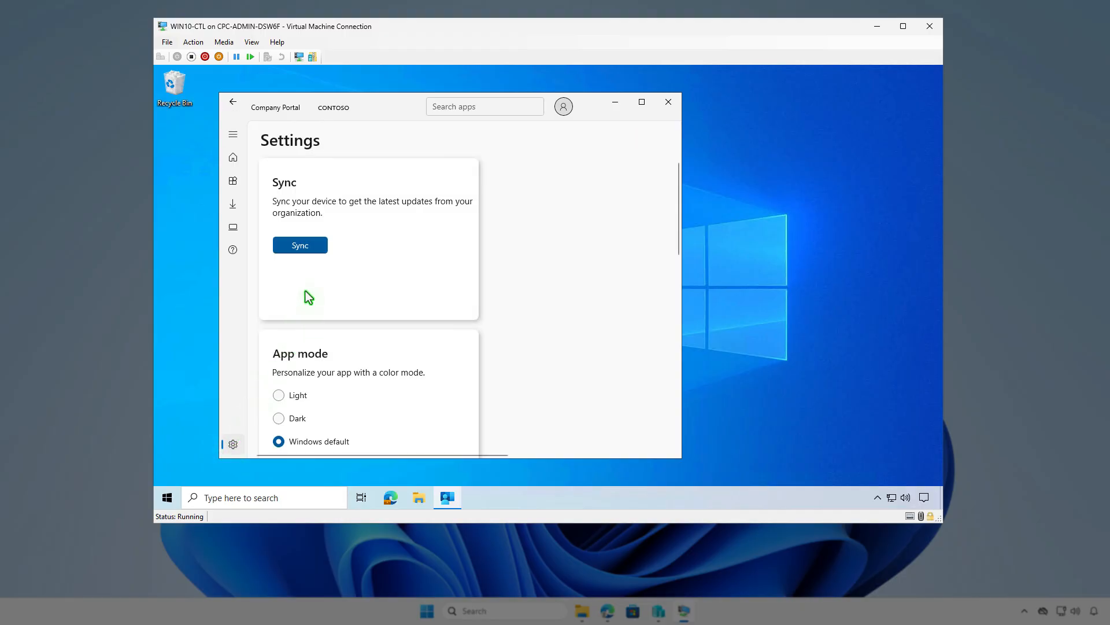
pyautogui.click(317, 253)
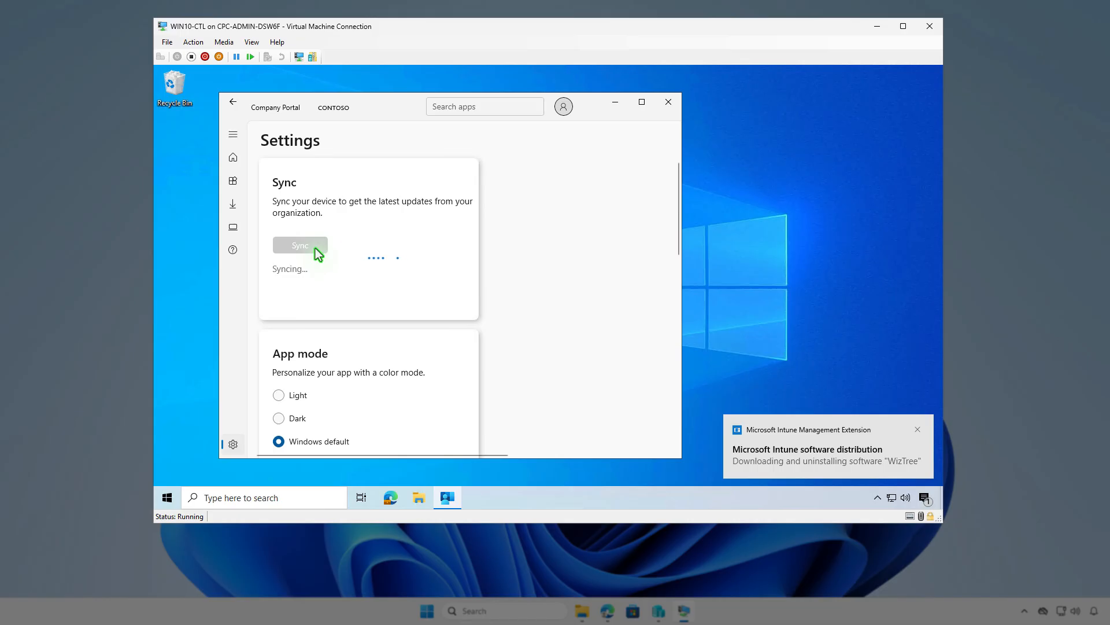
pyautogui.click(922, 497)
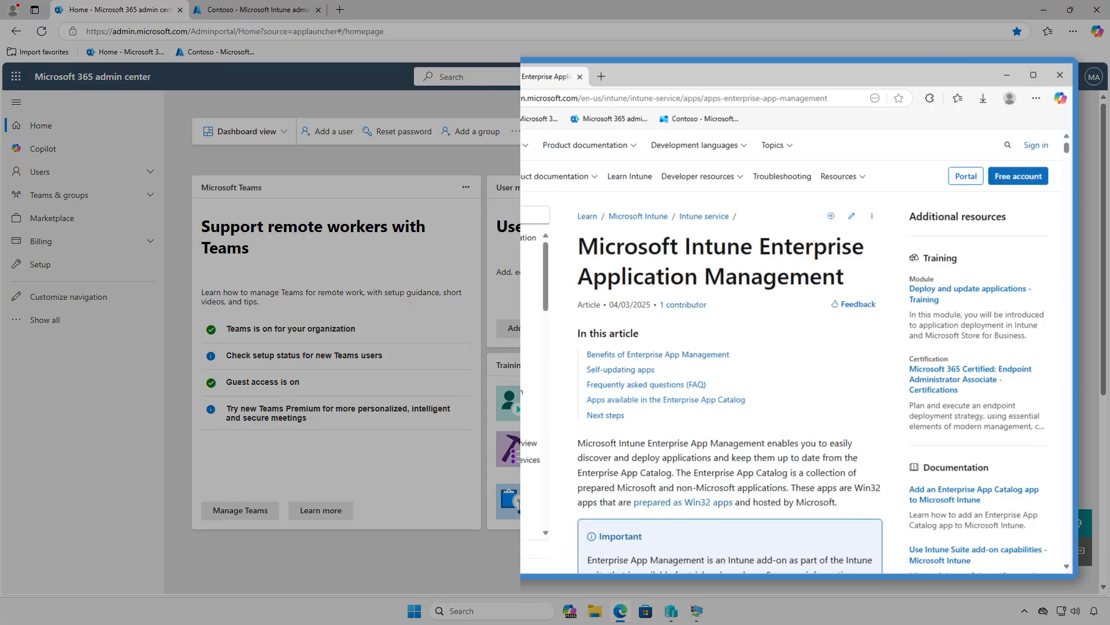
# Read the Microsoft Learn article on Intune Enterprise Application Management, covering the add-on requirement and its benefits
pyautogui.scroll(-4, 731, 356)
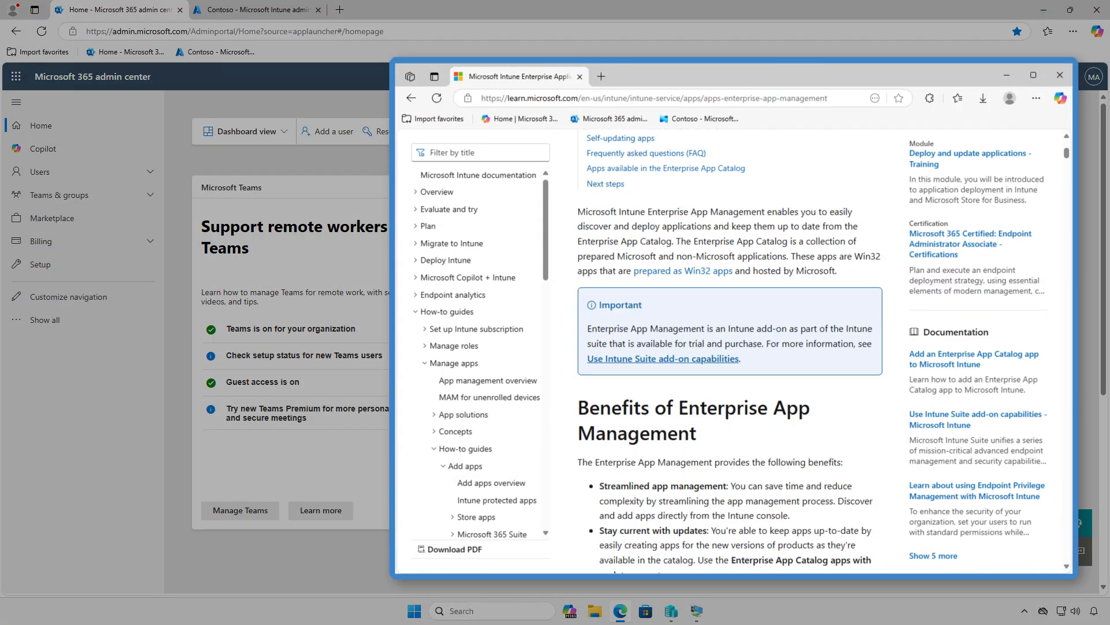
pyautogui.scroll(-3, 731, 350)
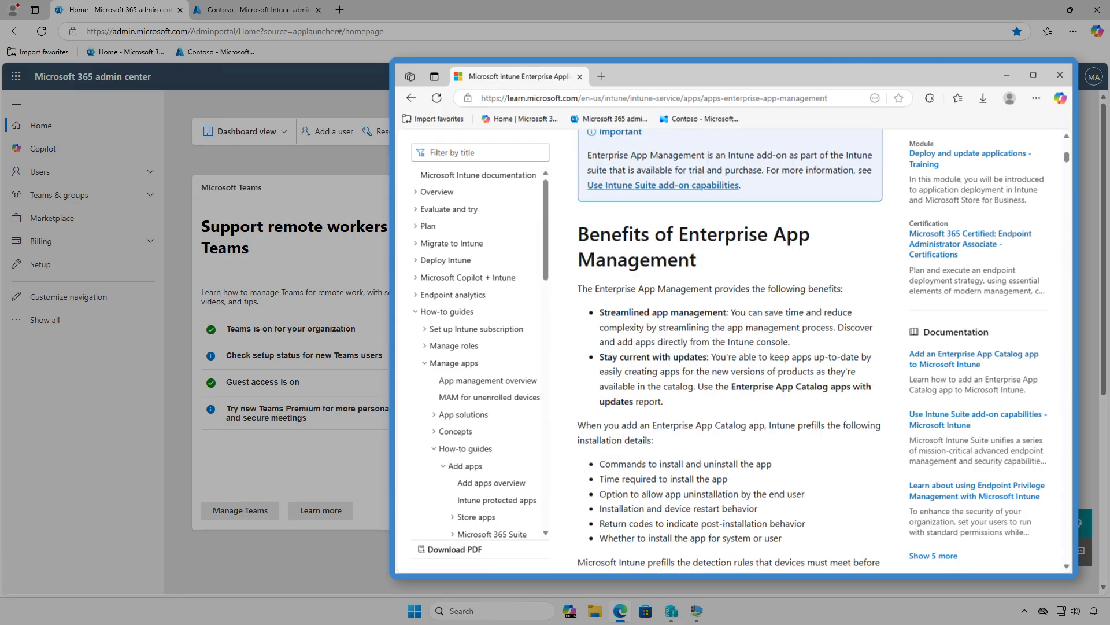
pyautogui.scroll(-8, 730, 350)
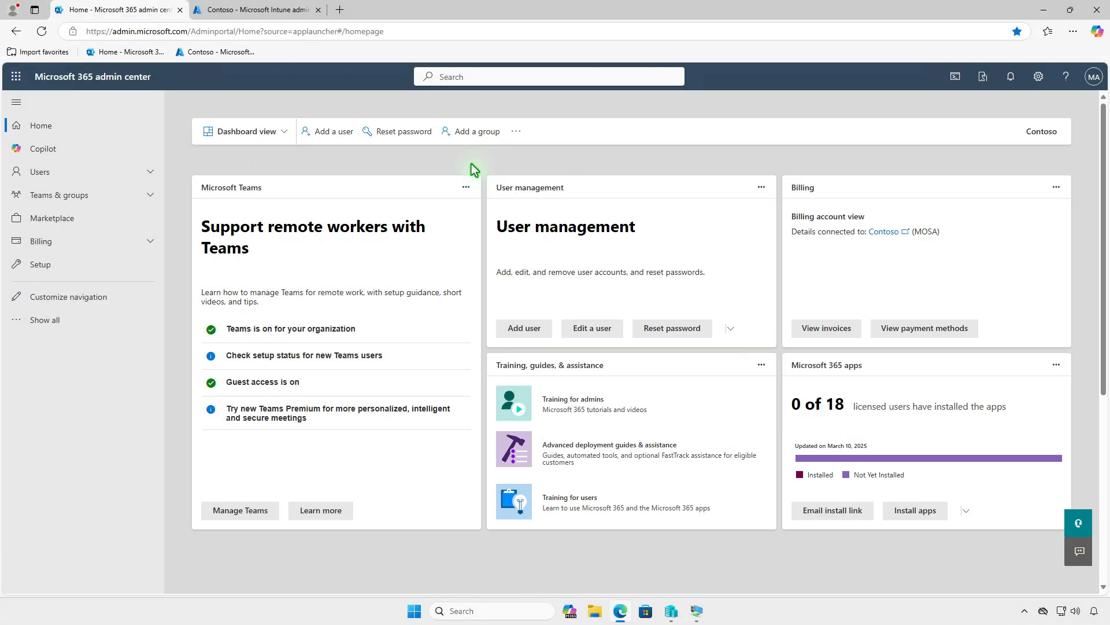
# View the billing licenses in the Microsoft 365 admin center and open the Microsoft Intune Suite entry
pyautogui.click(128, 243)
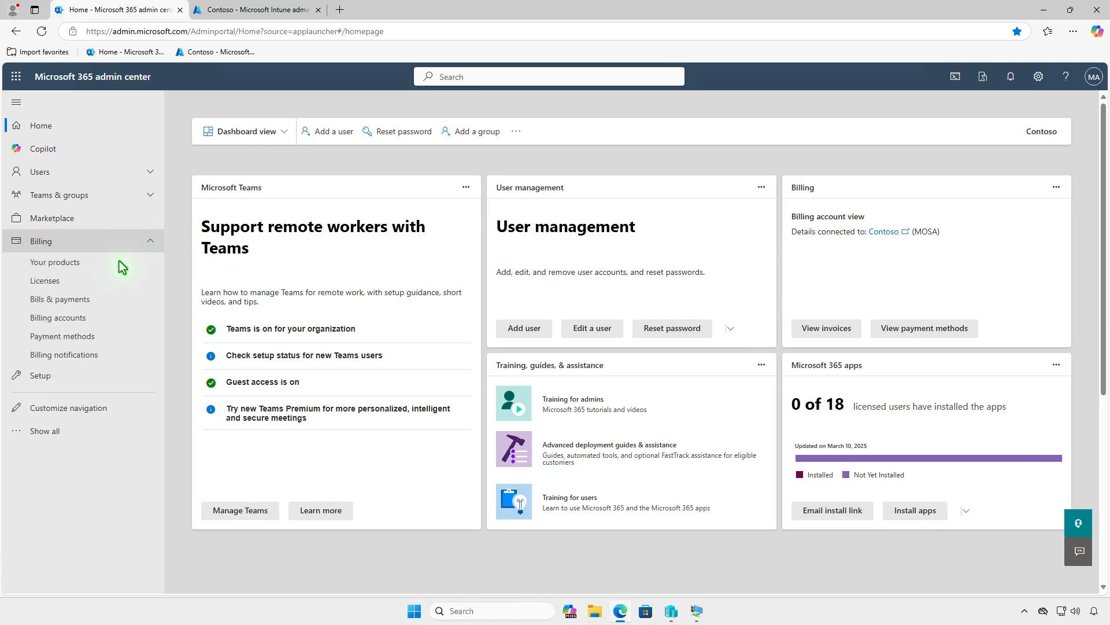
pyautogui.click(109, 282)
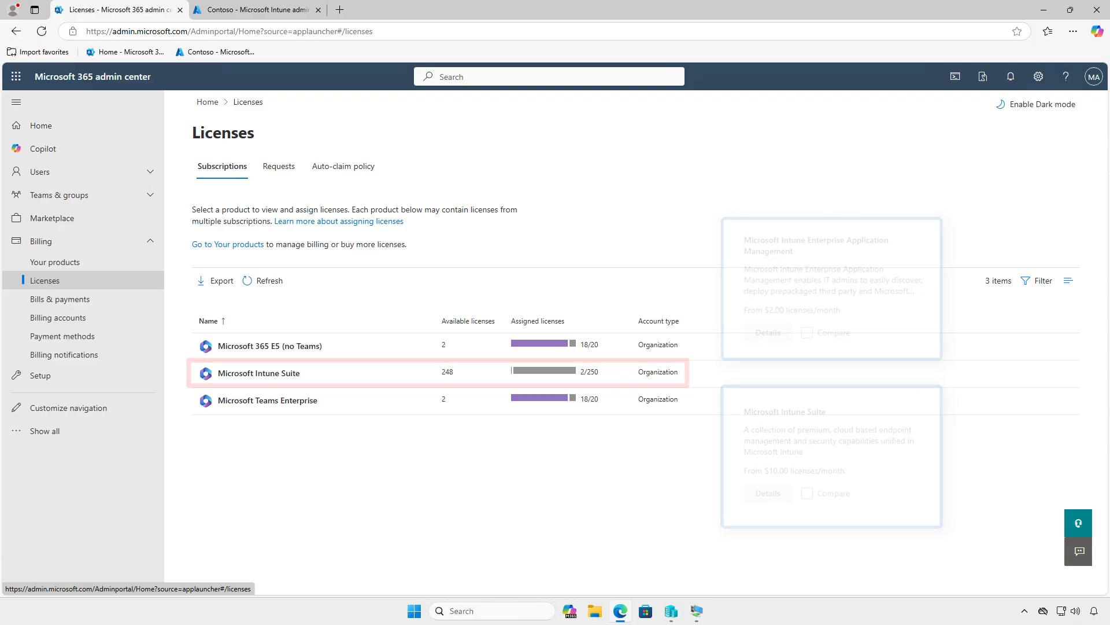
pyautogui.click(375, 374)
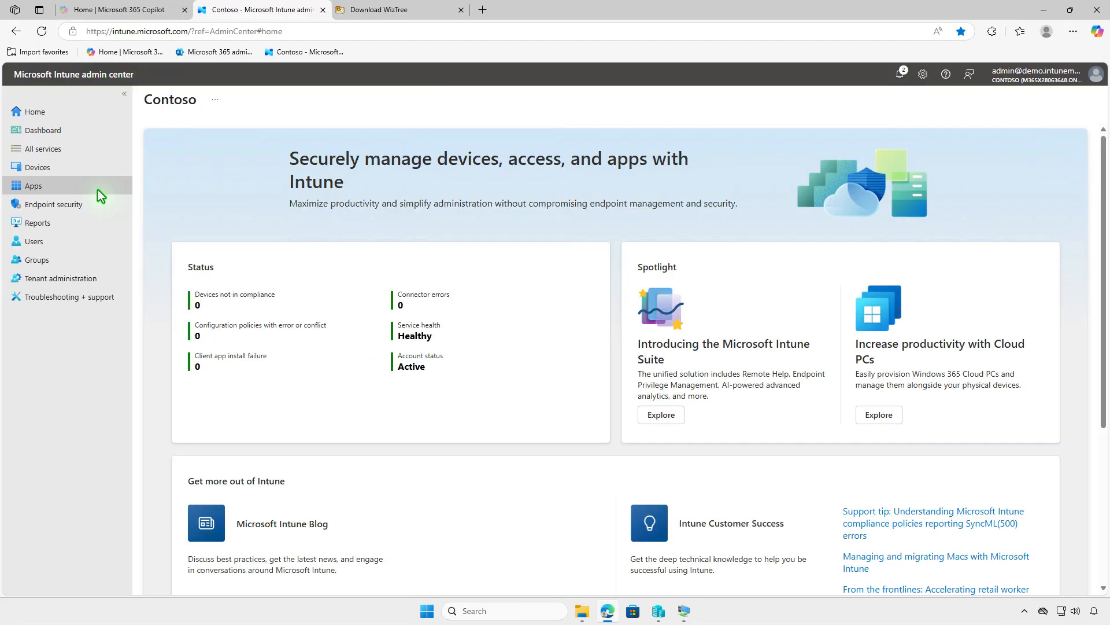
# Start creating a Windows app of type Enterprise App Catalog app in the Intune admin center
pyautogui.click(98, 190)
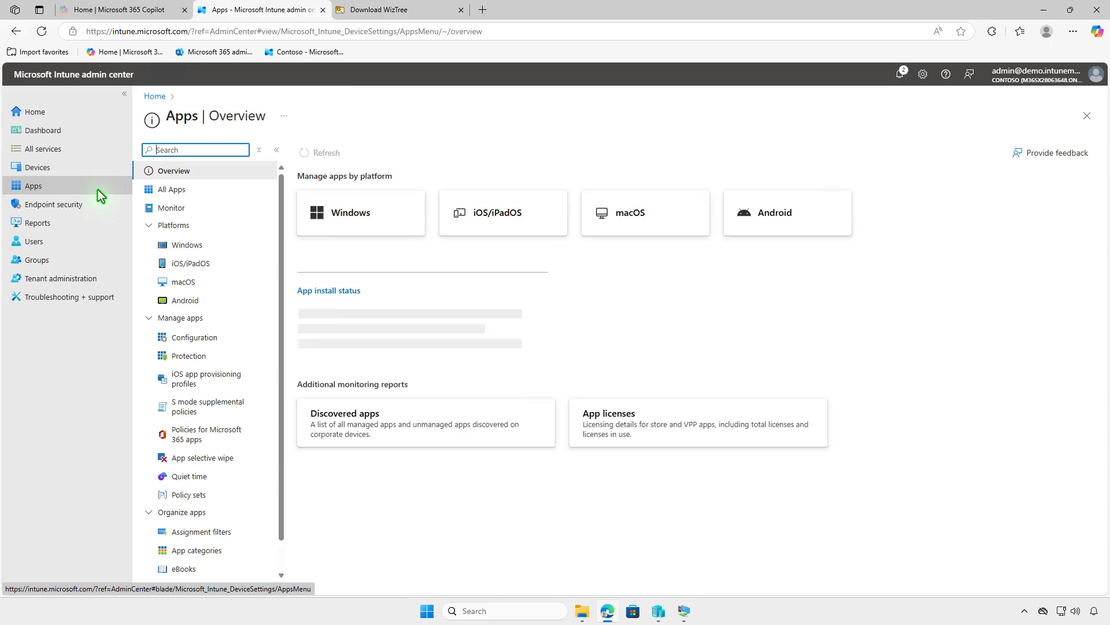
pyautogui.click(217, 244)
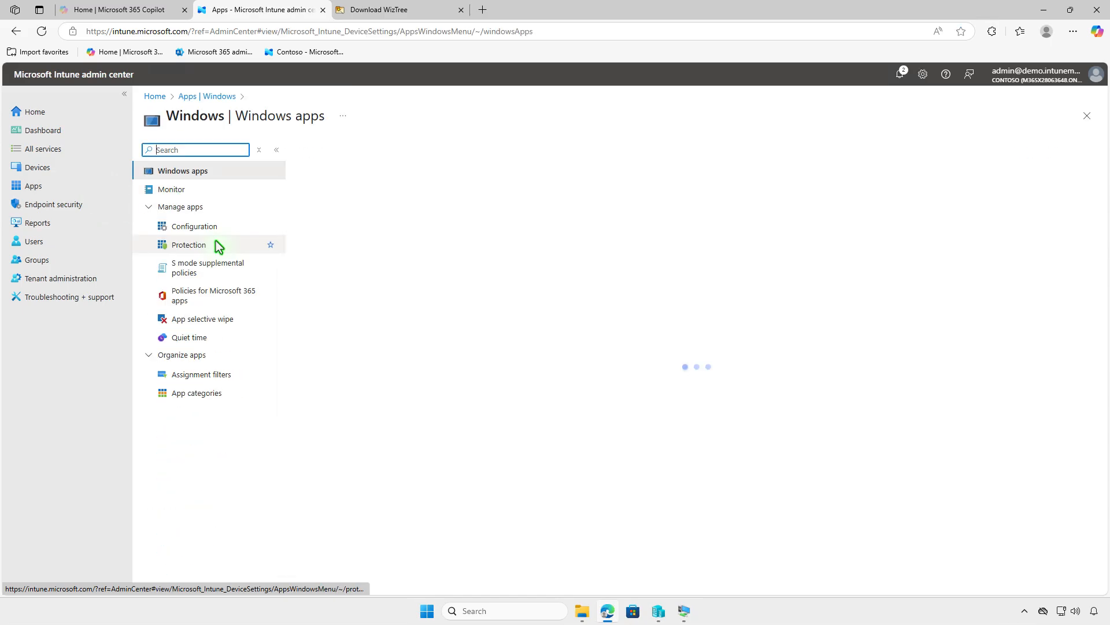
pyautogui.click(326, 162)
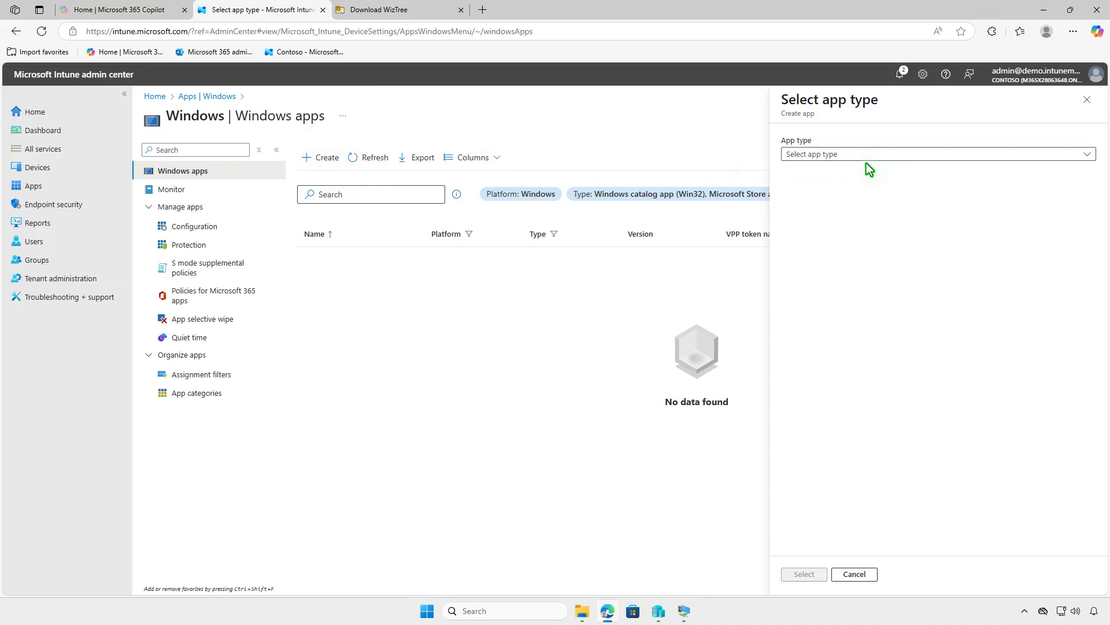
pyautogui.click(886, 156)
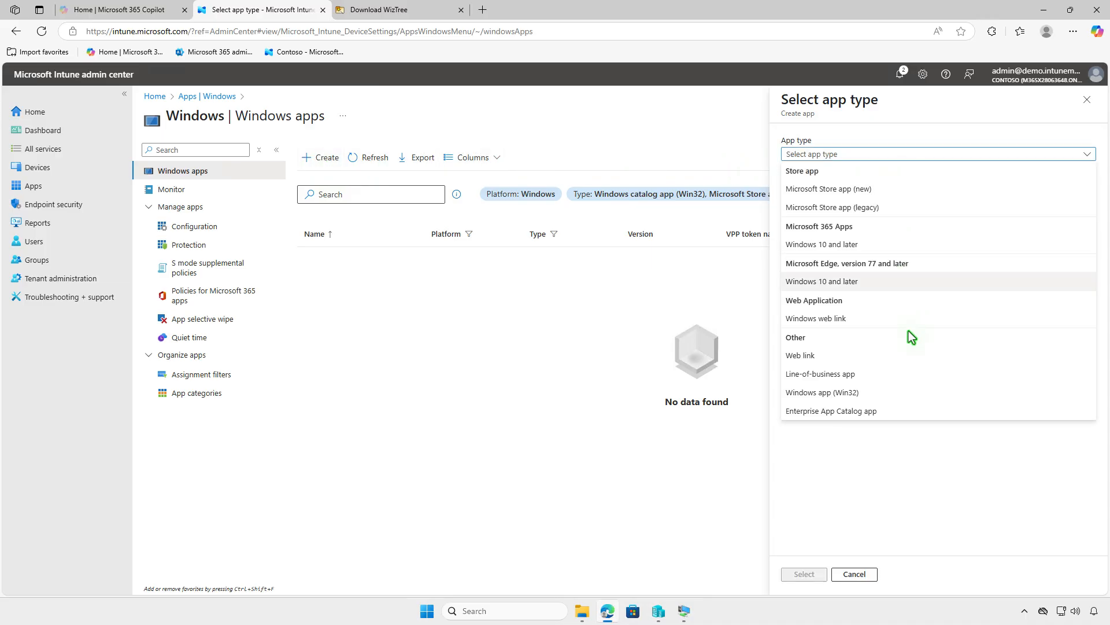
pyautogui.click(905, 409)
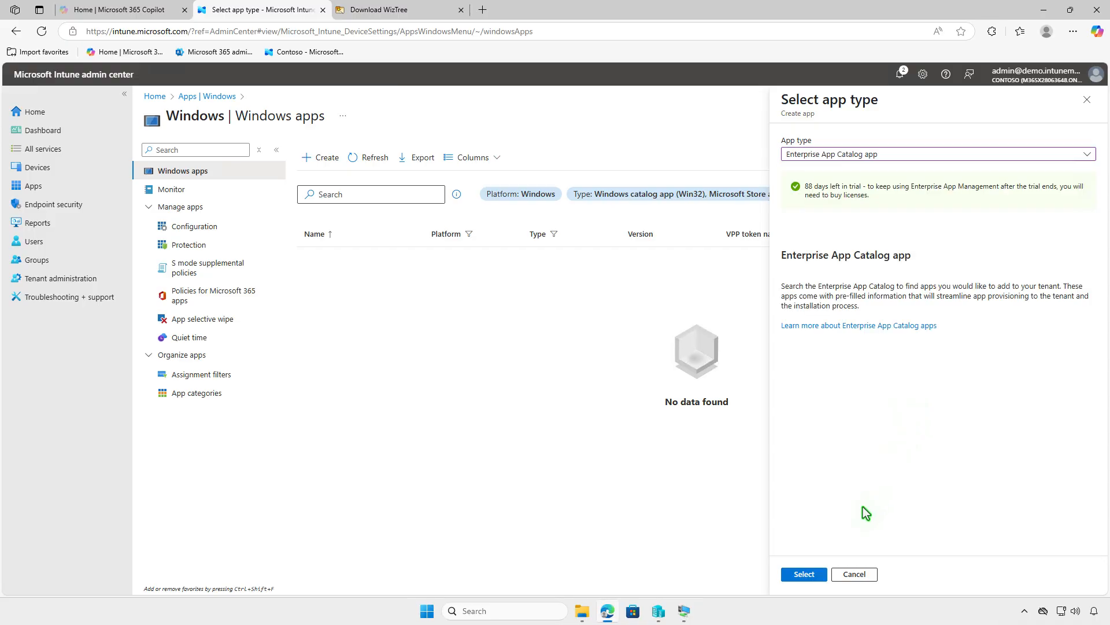
pyautogui.click(815, 574)
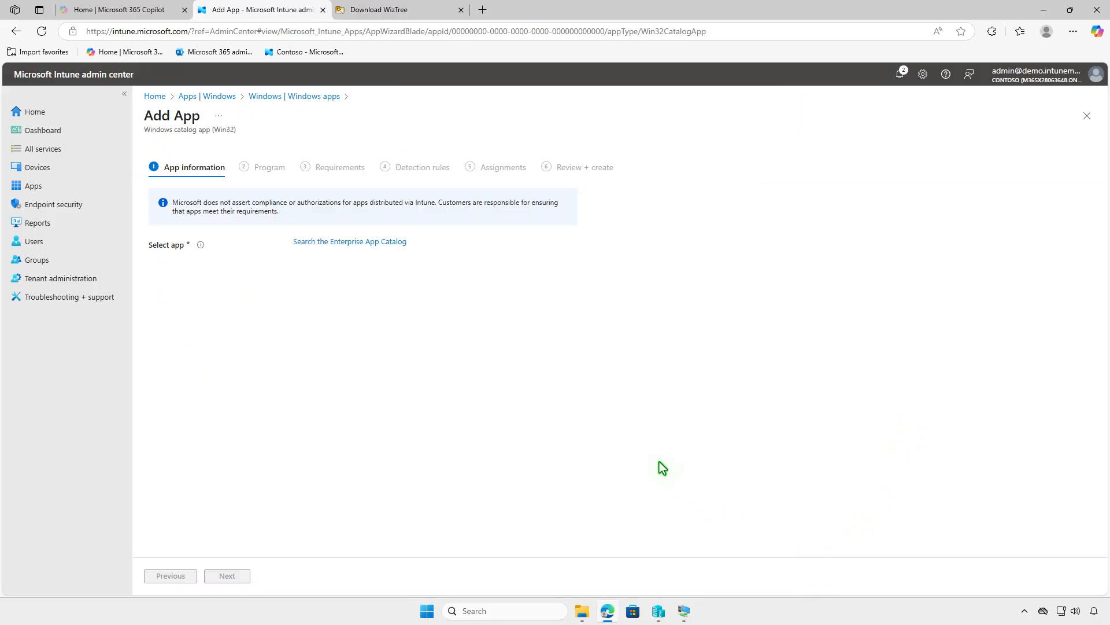
# Search the Enterprise App Catalog for WizTree and select its en-US x64 package, version 4.23
pyautogui.click(377, 243)
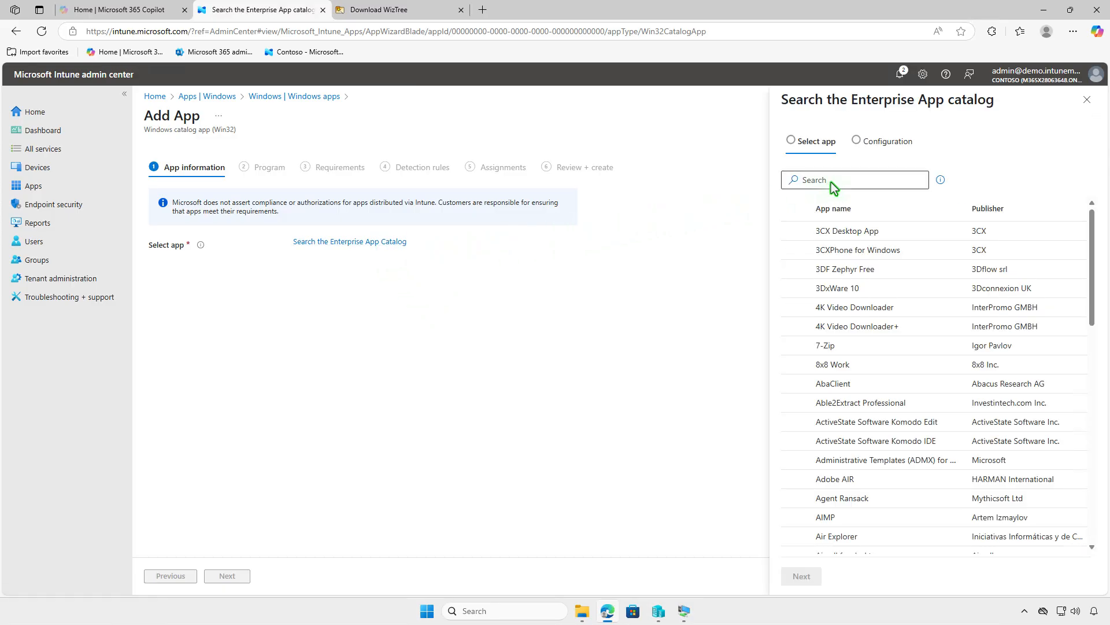
pyautogui.click(831, 184)
pyautogui.write('WizTree')
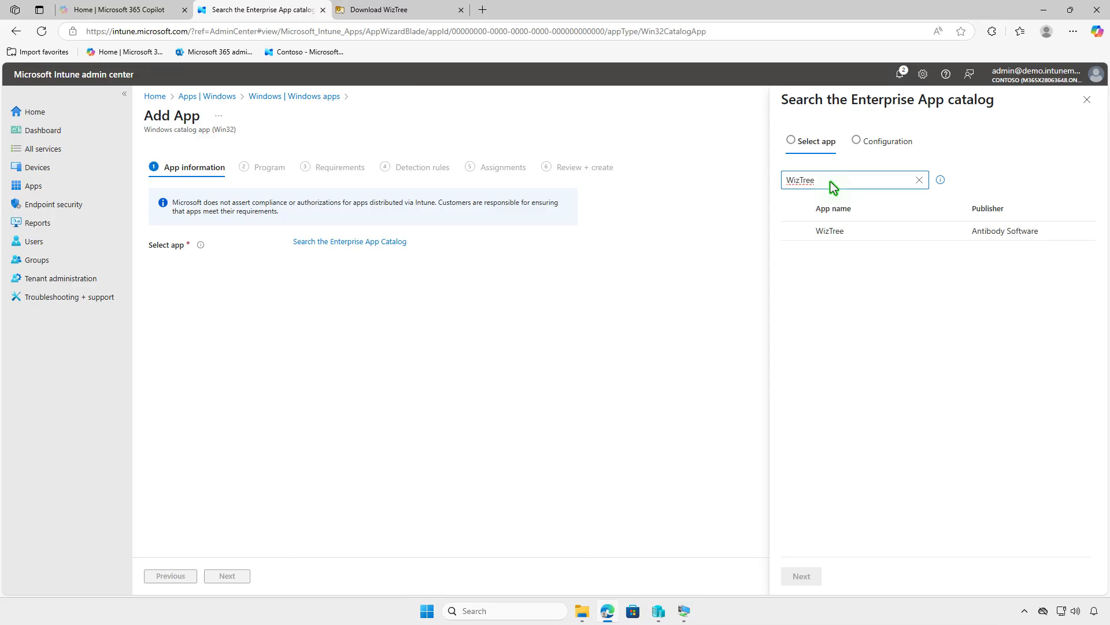
pyautogui.click(862, 239)
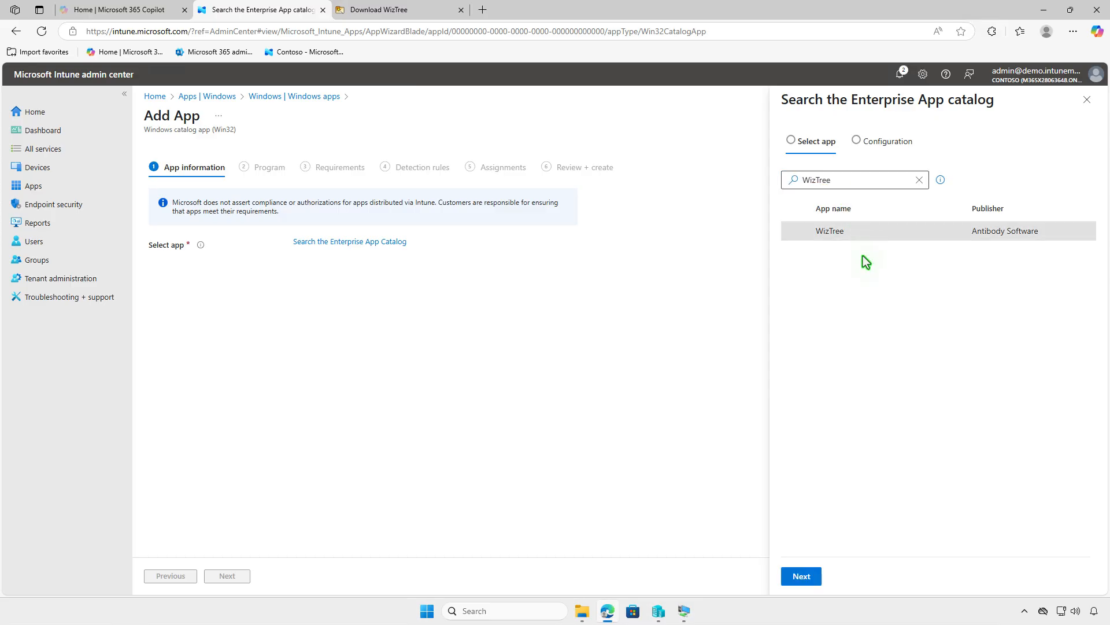
pyautogui.click(818, 581)
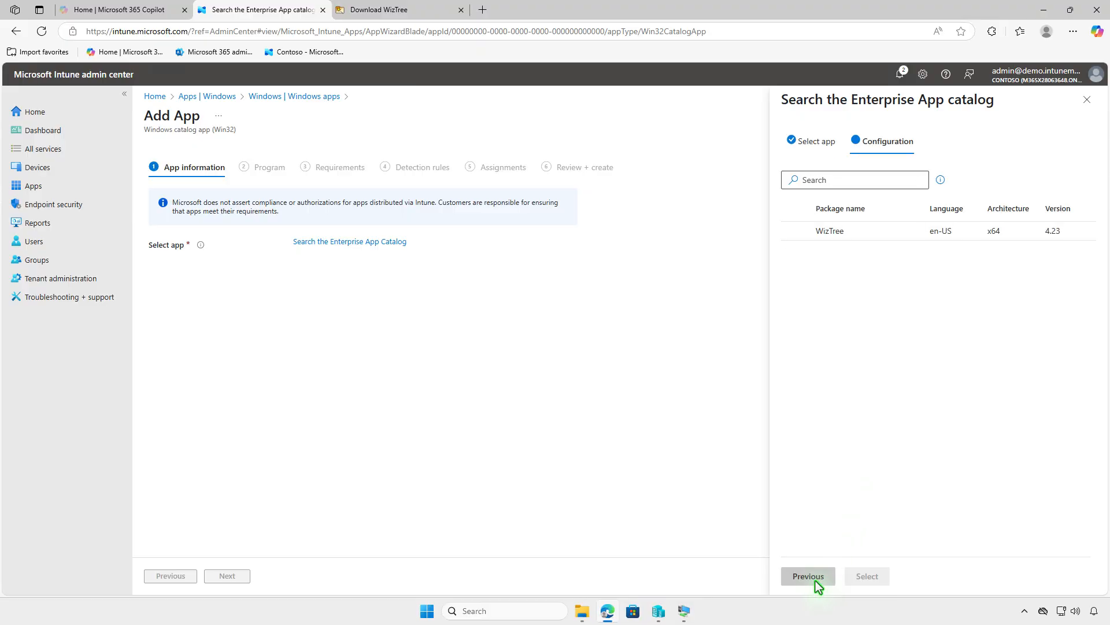
pyautogui.click(872, 231)
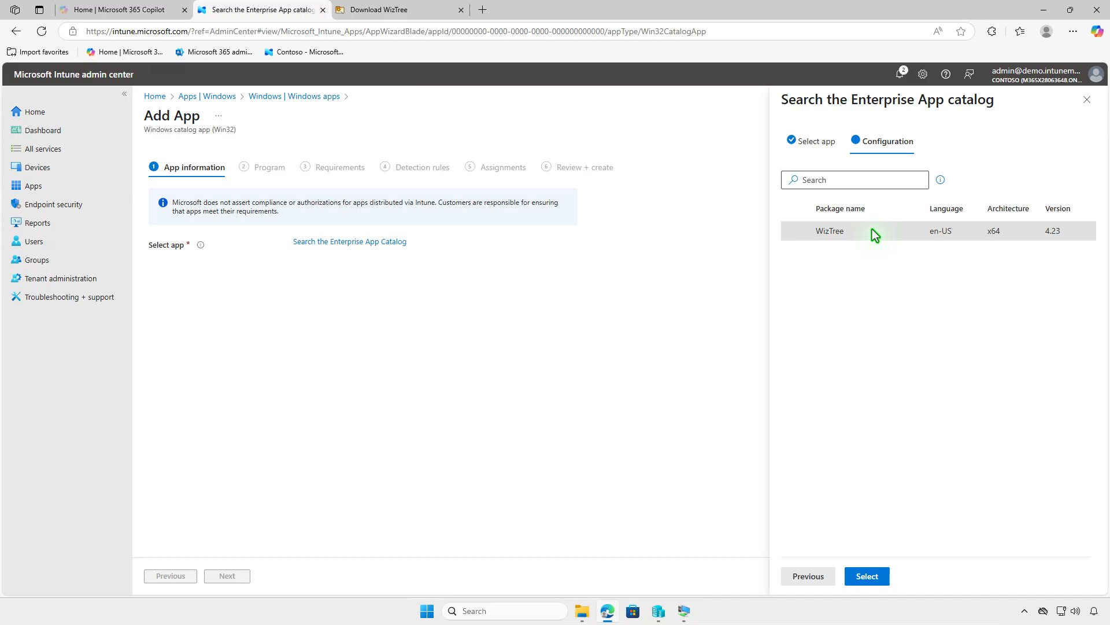
pyautogui.click(867, 576)
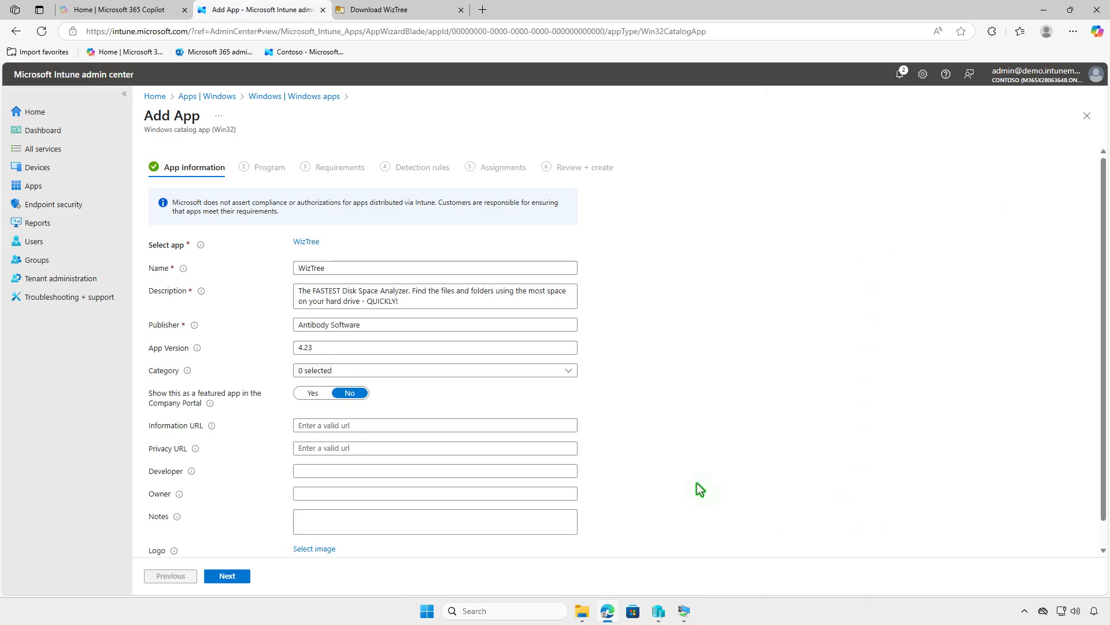
# Add wiztree200x.png from Downloads as the logo in the WizTree app information
pyautogui.scroll(-1, 697, 483)
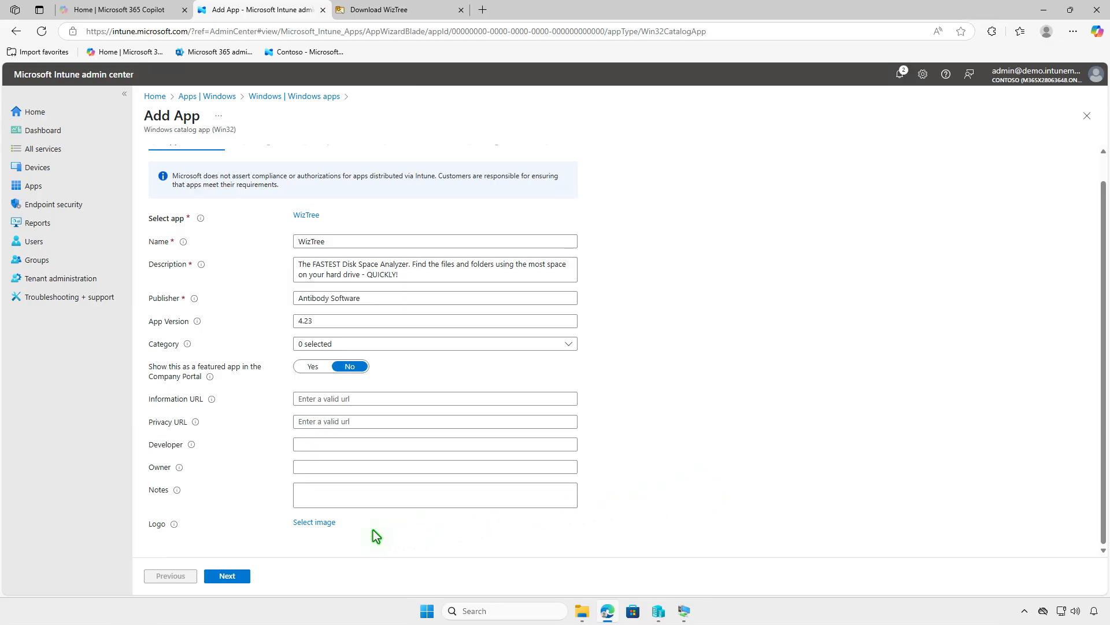
pyautogui.click(316, 524)
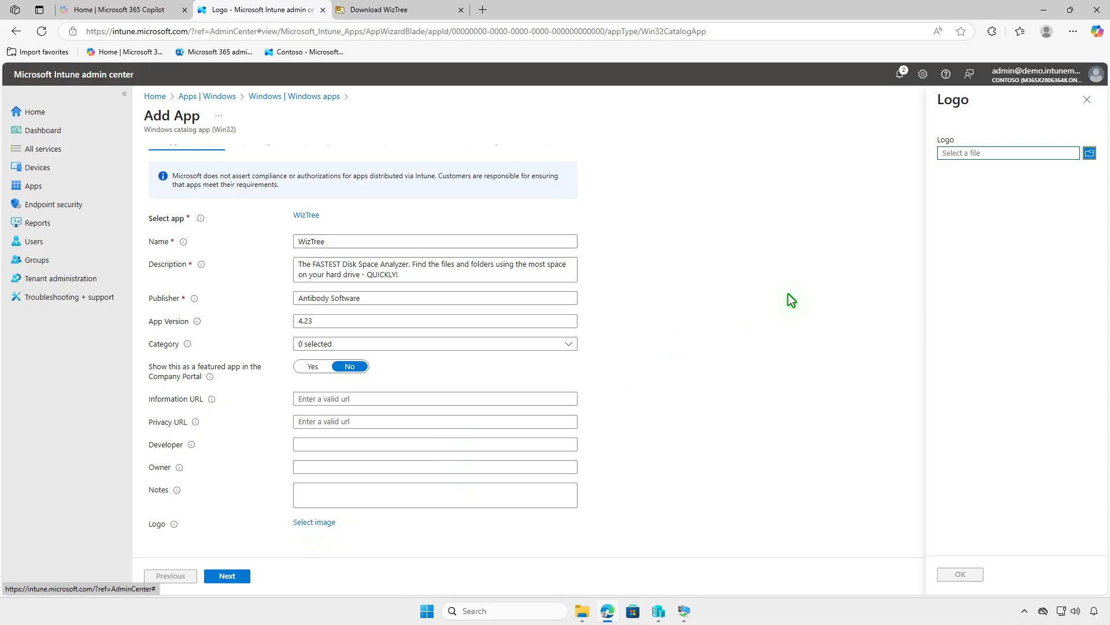
pyautogui.click(991, 154)
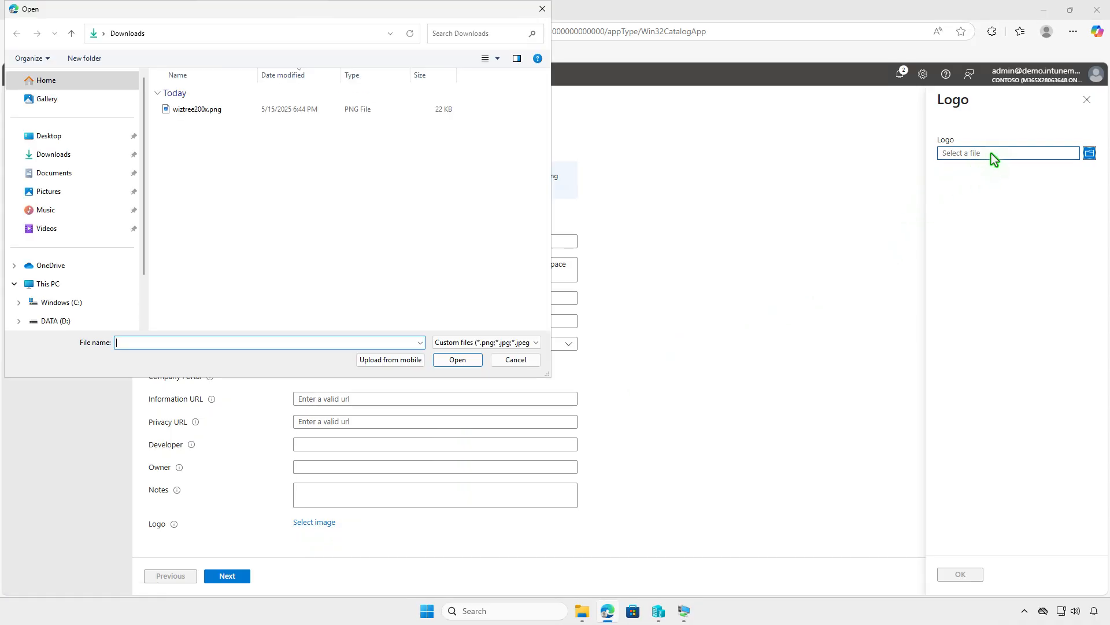
pyautogui.click(229, 115)
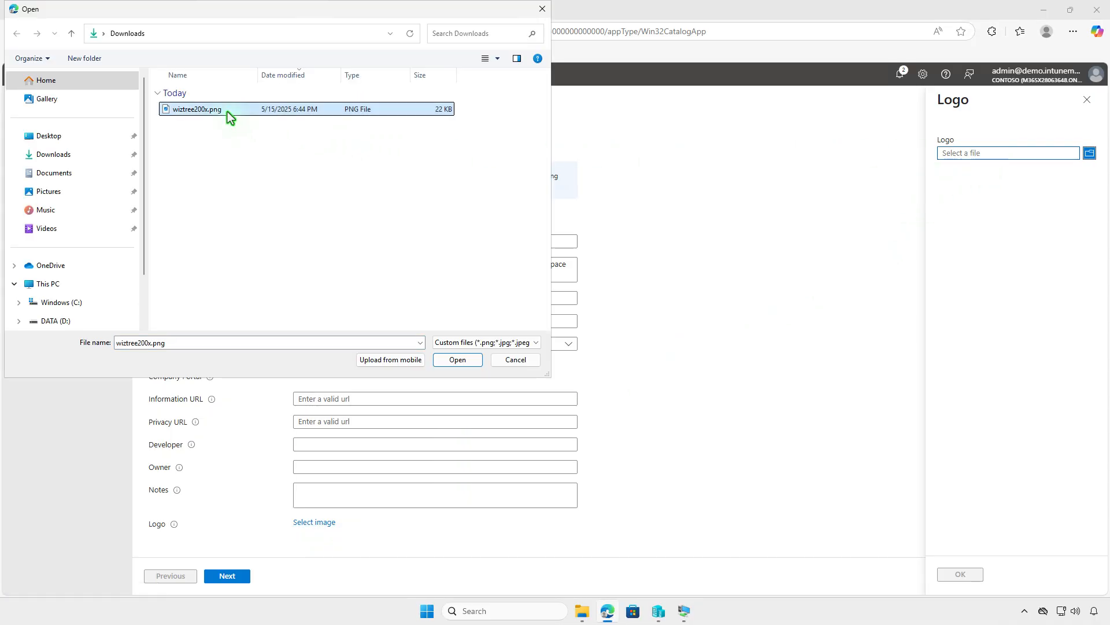
pyautogui.click(454, 361)
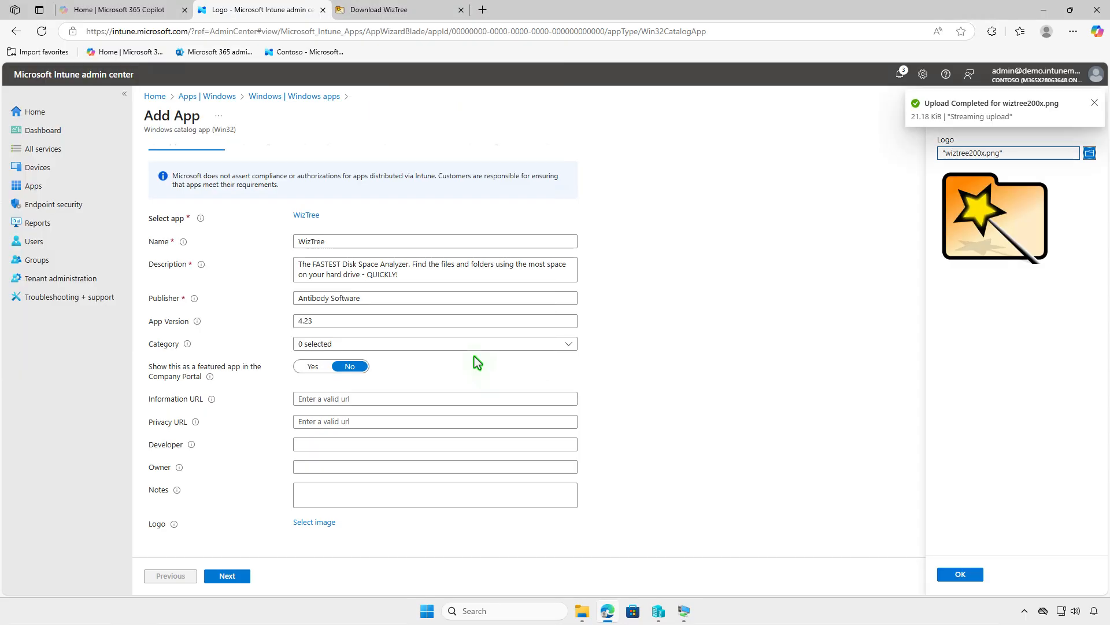
pyautogui.click(960, 574)
pyautogui.scroll(-2, 709, 508)
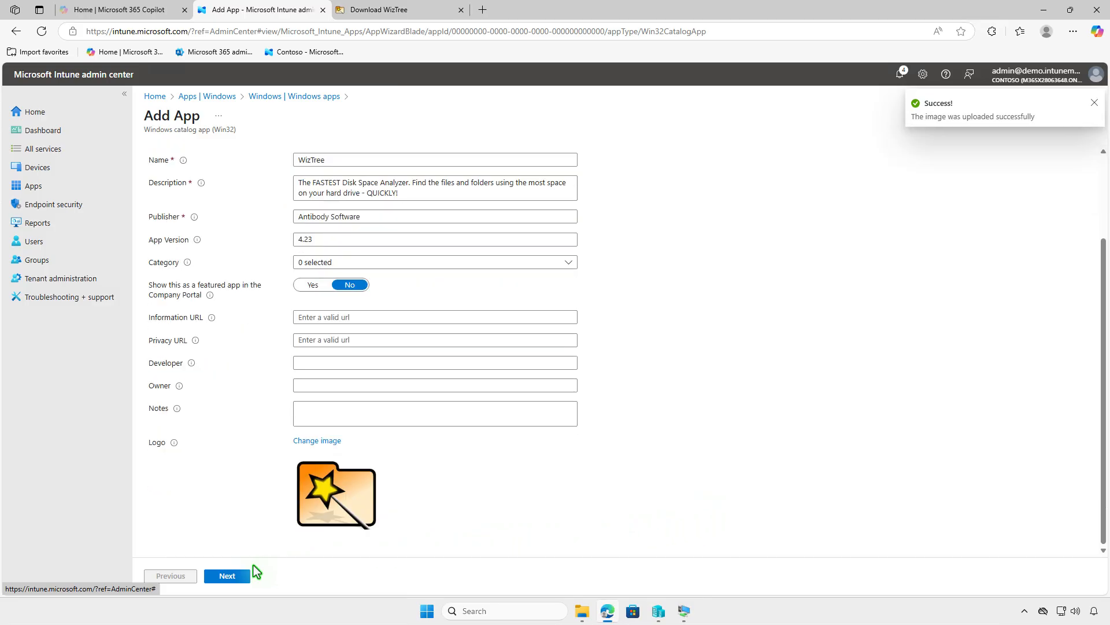
# Accept the prefilled app information, program, requirements and detection rules for the WizTree catalog app and proceed to its assignments
pyautogui.click(226, 576)
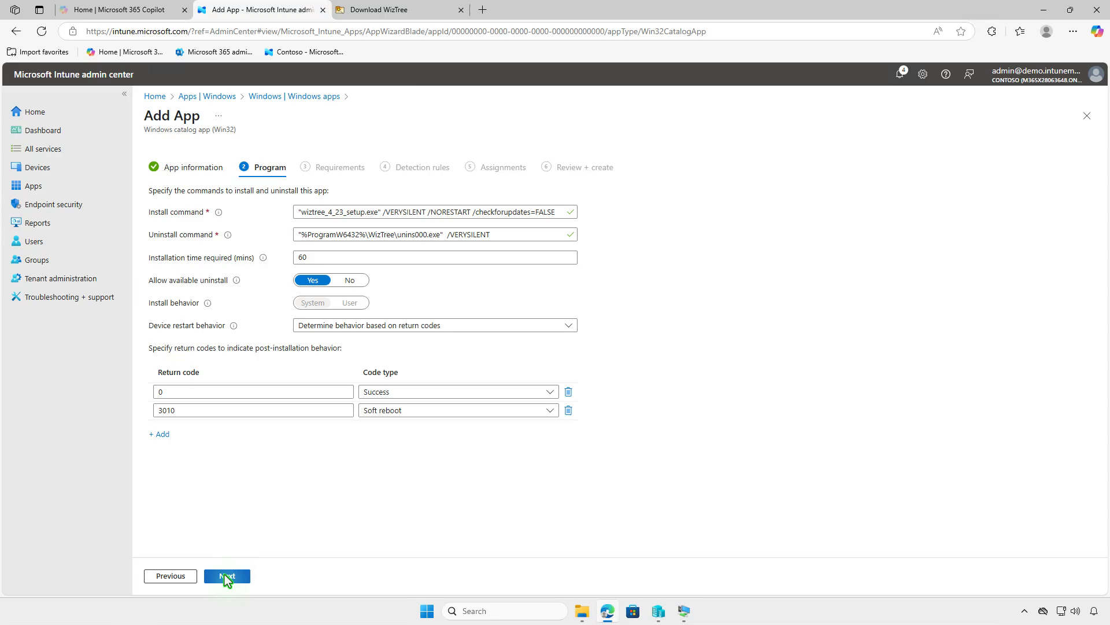
pyautogui.click(225, 576)
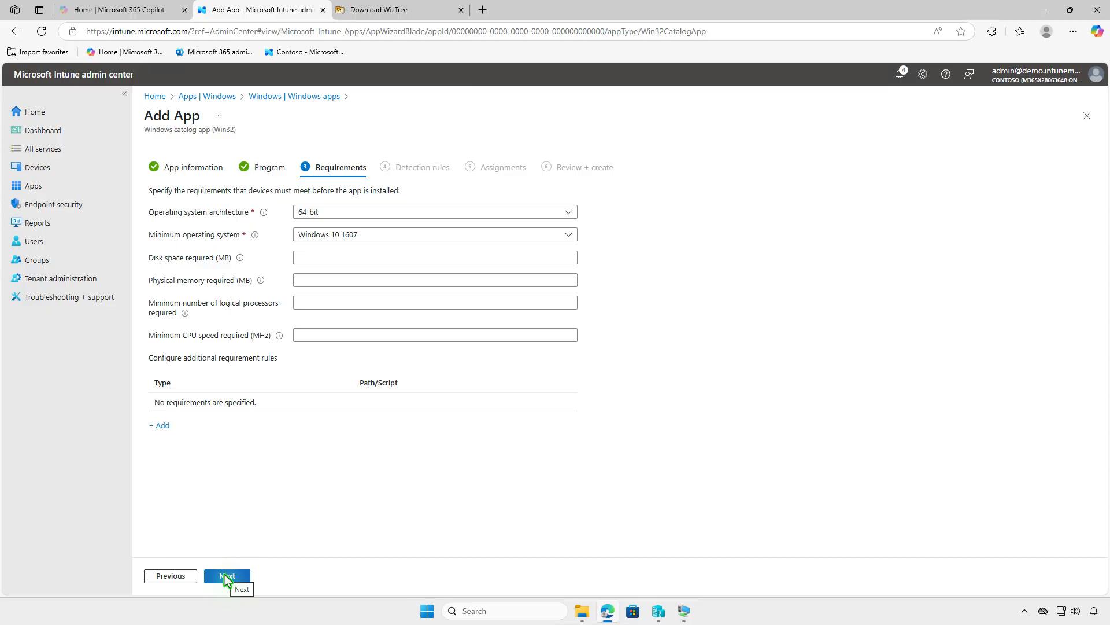
pyautogui.click(225, 576)
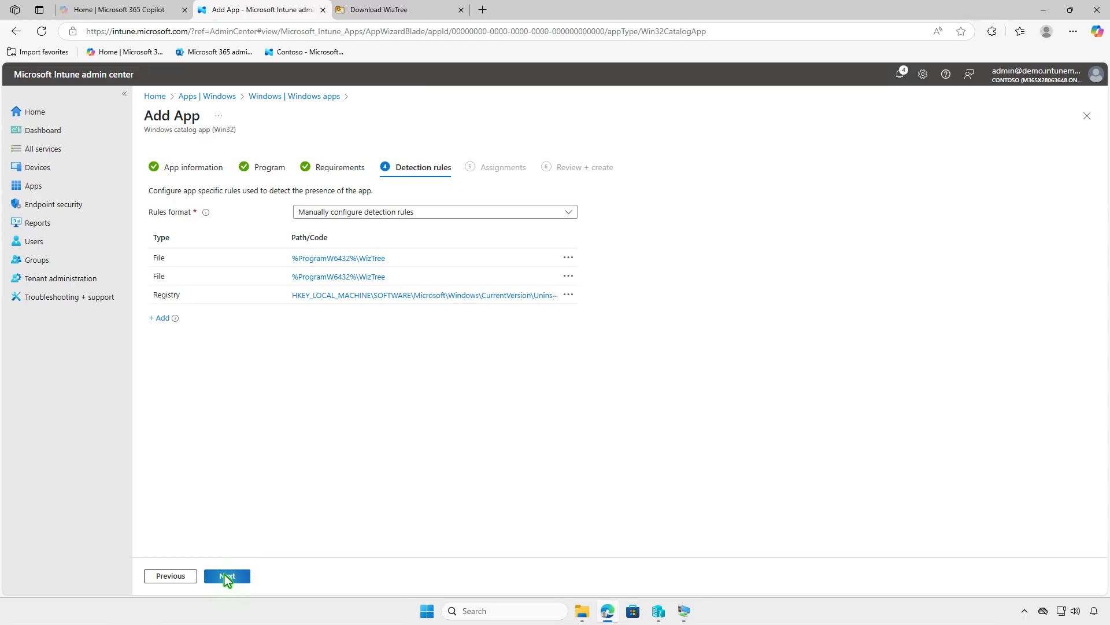
pyautogui.click(225, 576)
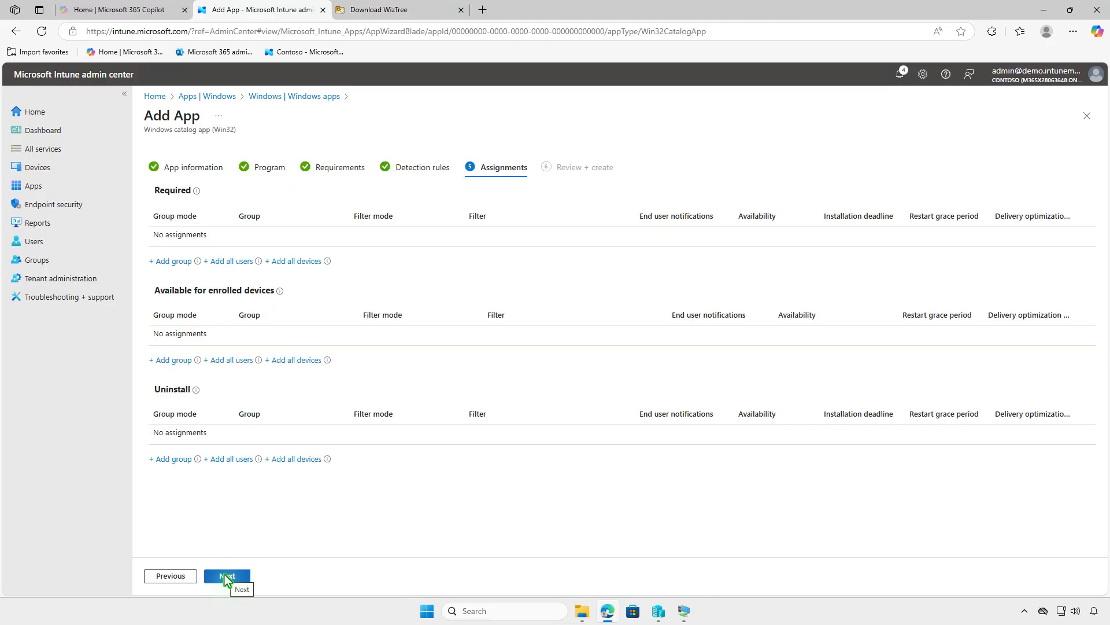
# Make WizTree available for enrolled devices to the Test_Users group and add the app
pyautogui.click(176, 361)
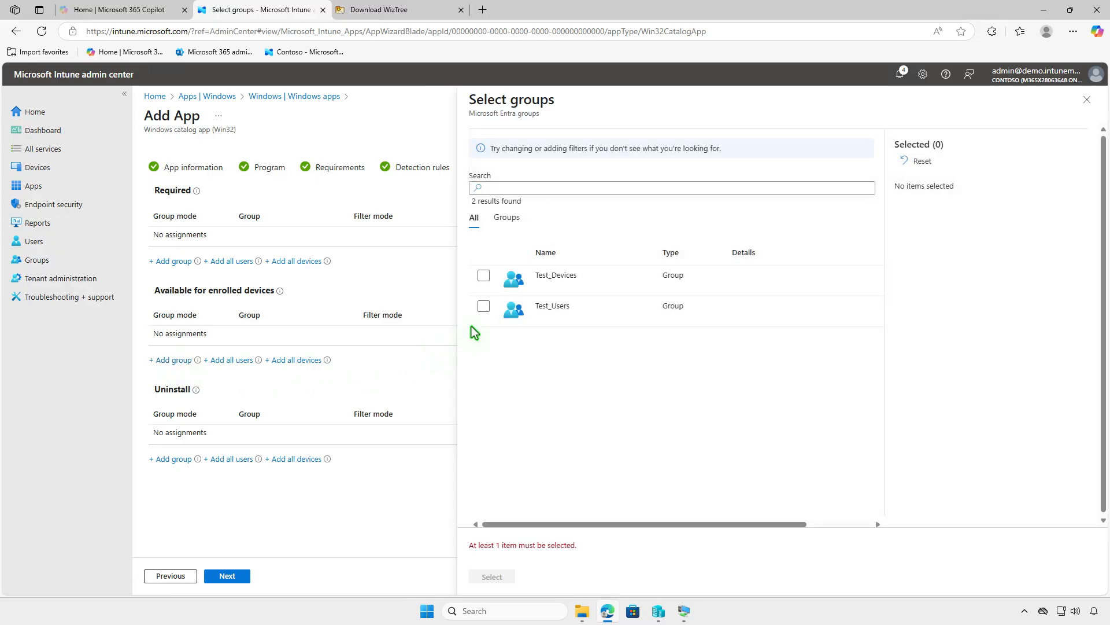
pyautogui.click(484, 306)
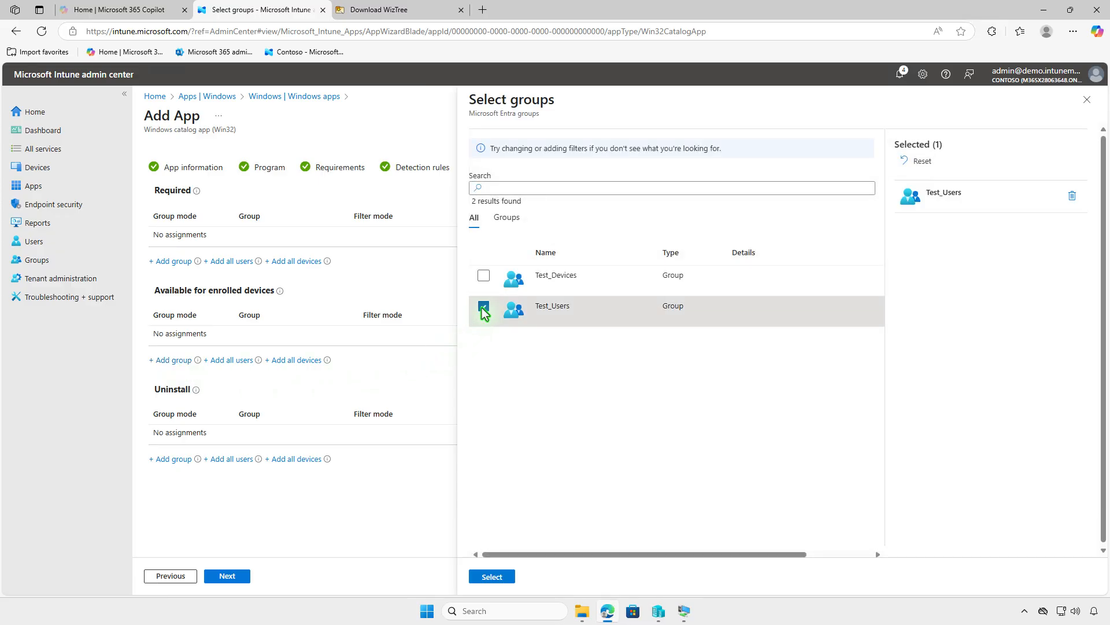
pyautogui.click(502, 576)
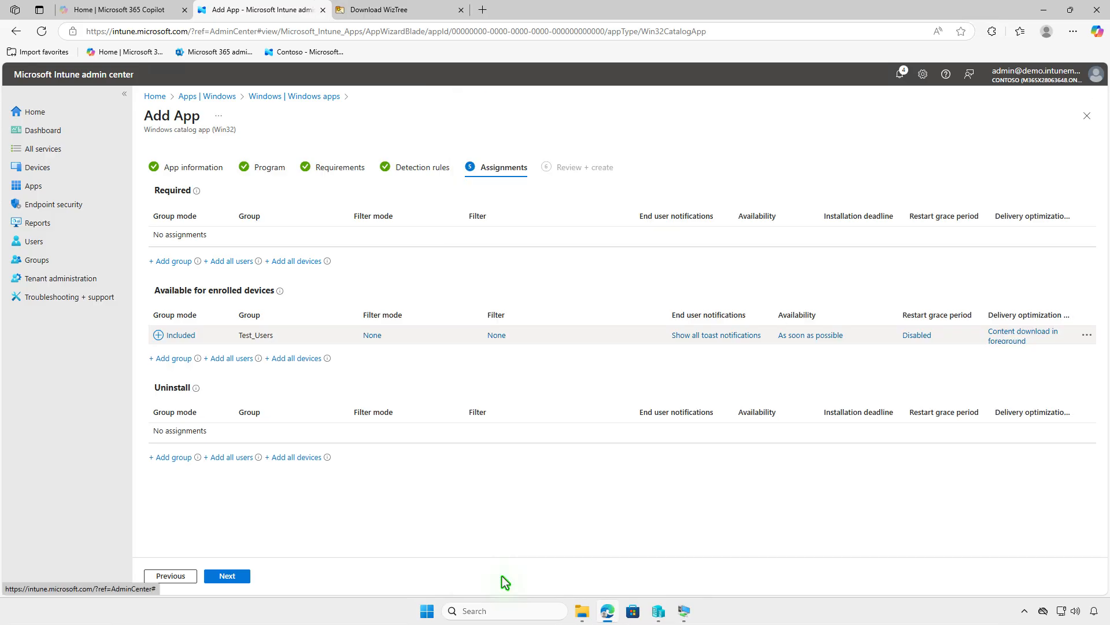
pyautogui.click(242, 575)
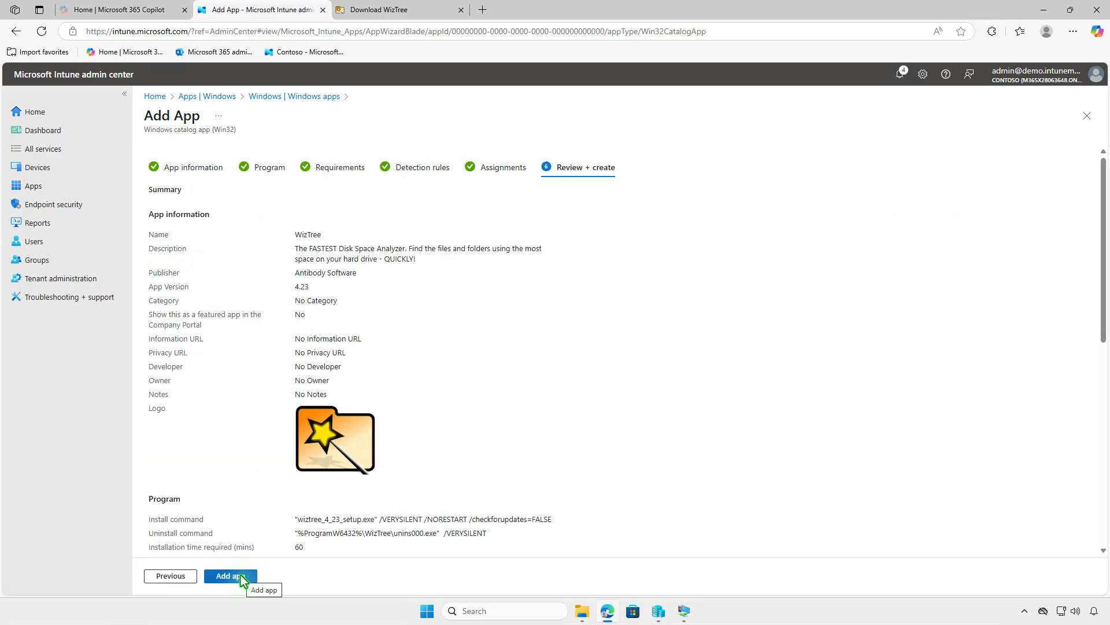
pyautogui.click(241, 576)
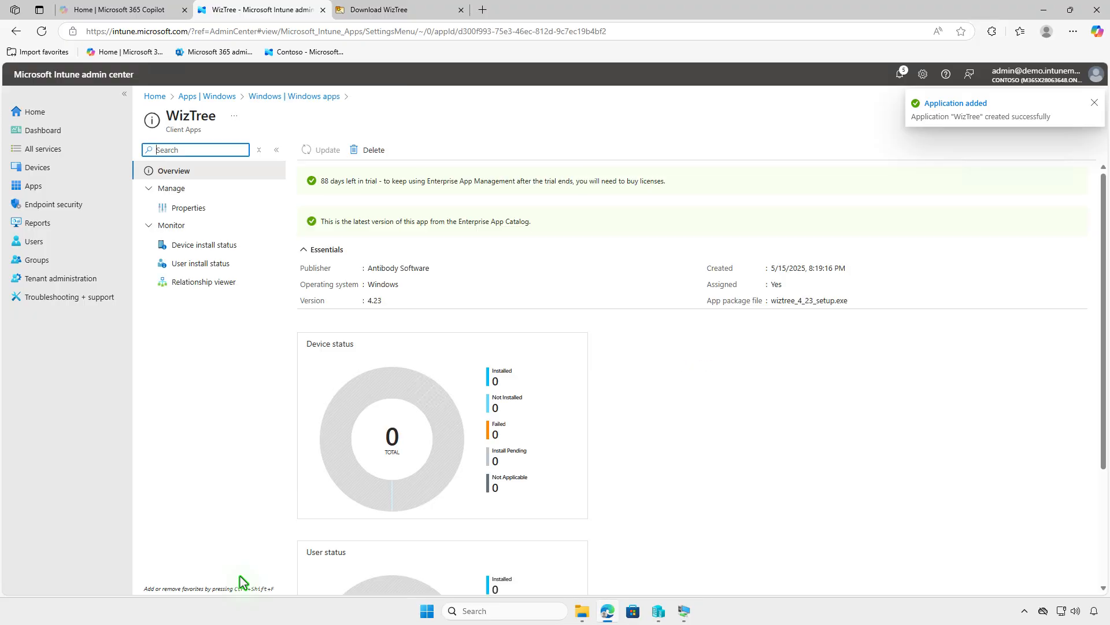
# Switch to the WIN10-CTL virtual machine, install WizTree from the Company Portal and view the Windows notifications
pyautogui.click(1043, 11)
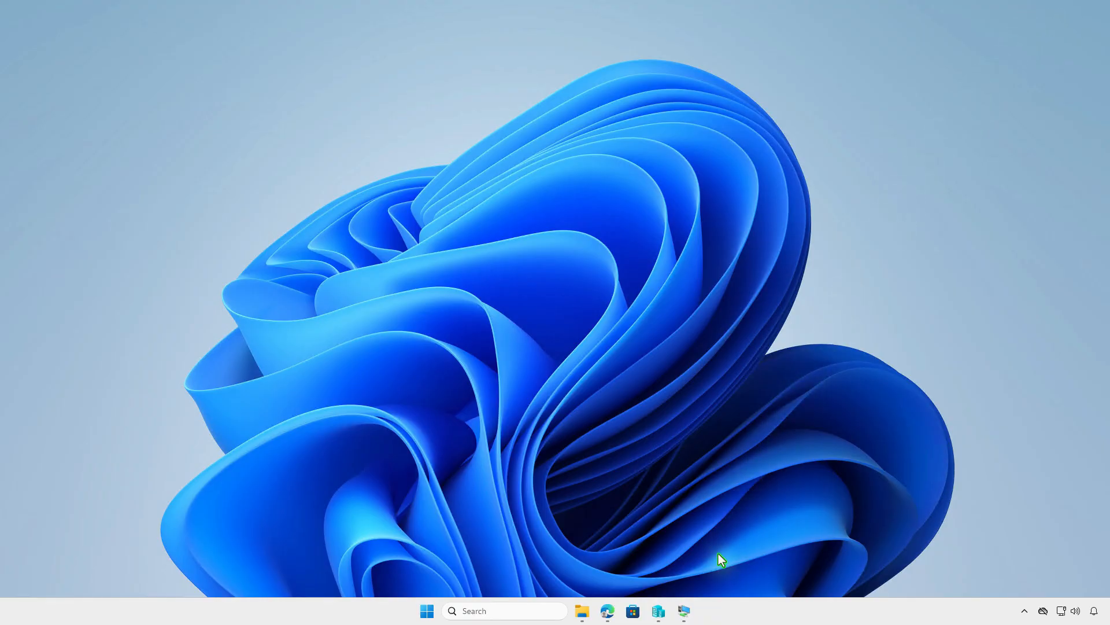
pyautogui.click(686, 611)
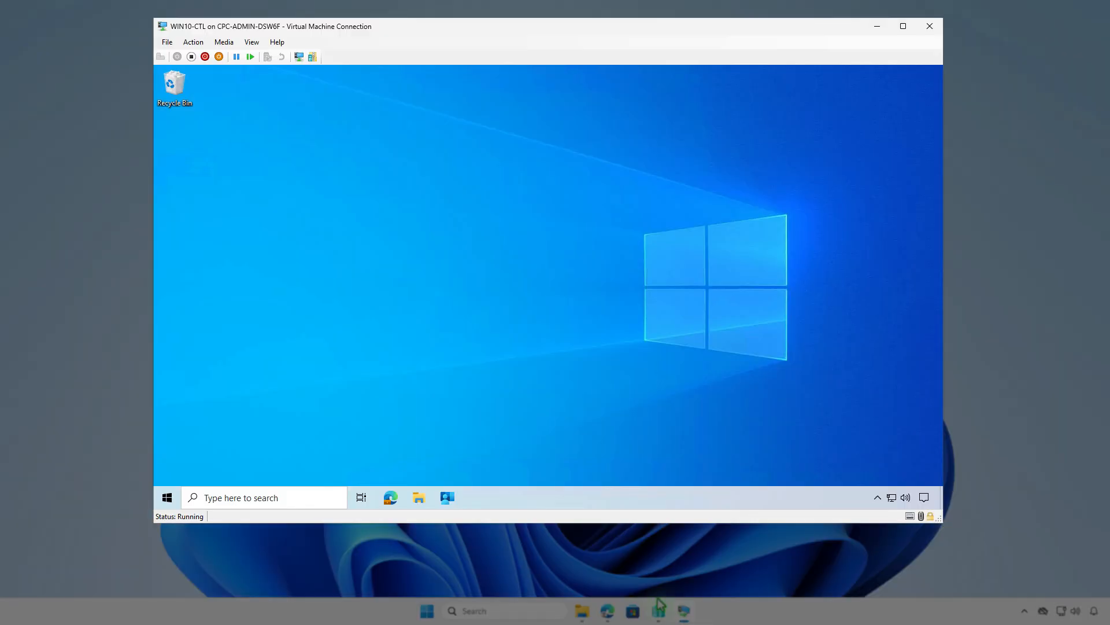
pyautogui.click(447, 497)
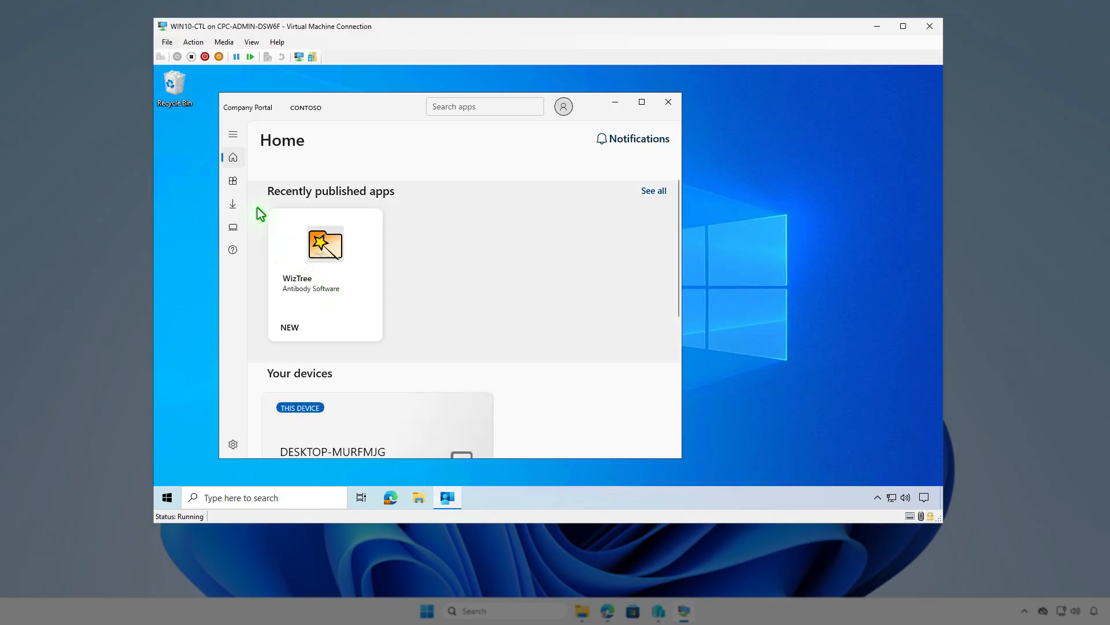
pyautogui.click(241, 188)
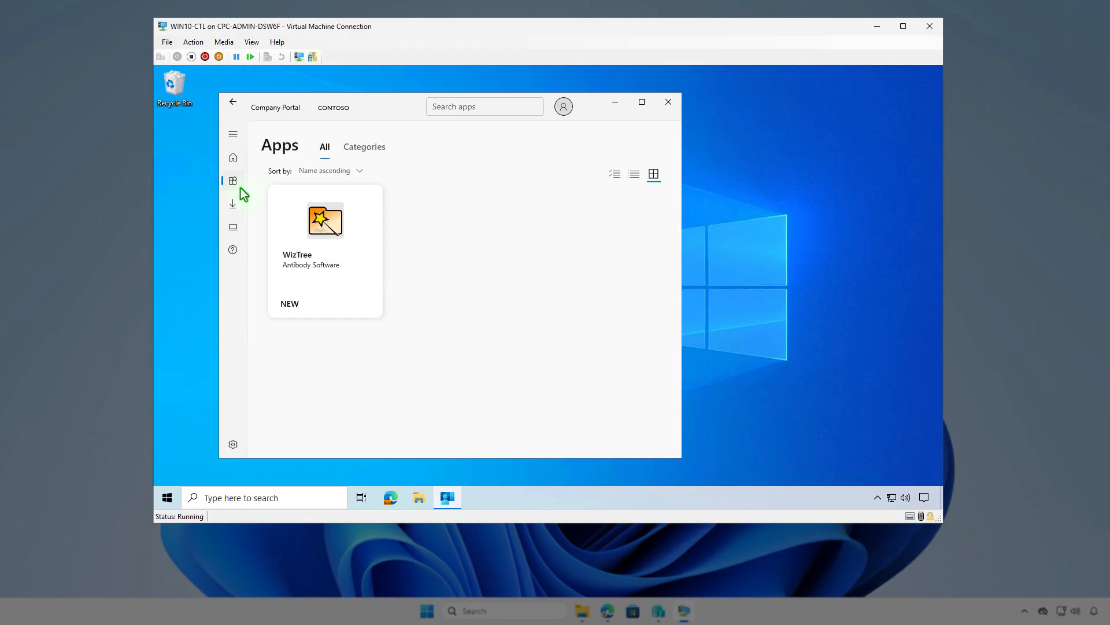
pyautogui.click(318, 246)
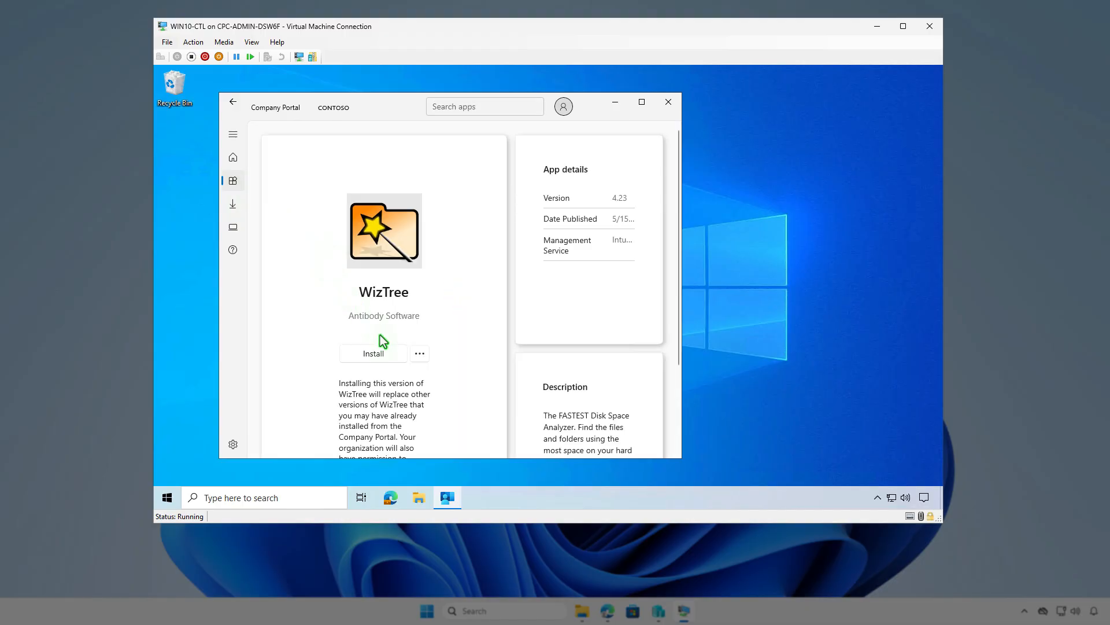
pyautogui.click(386, 355)
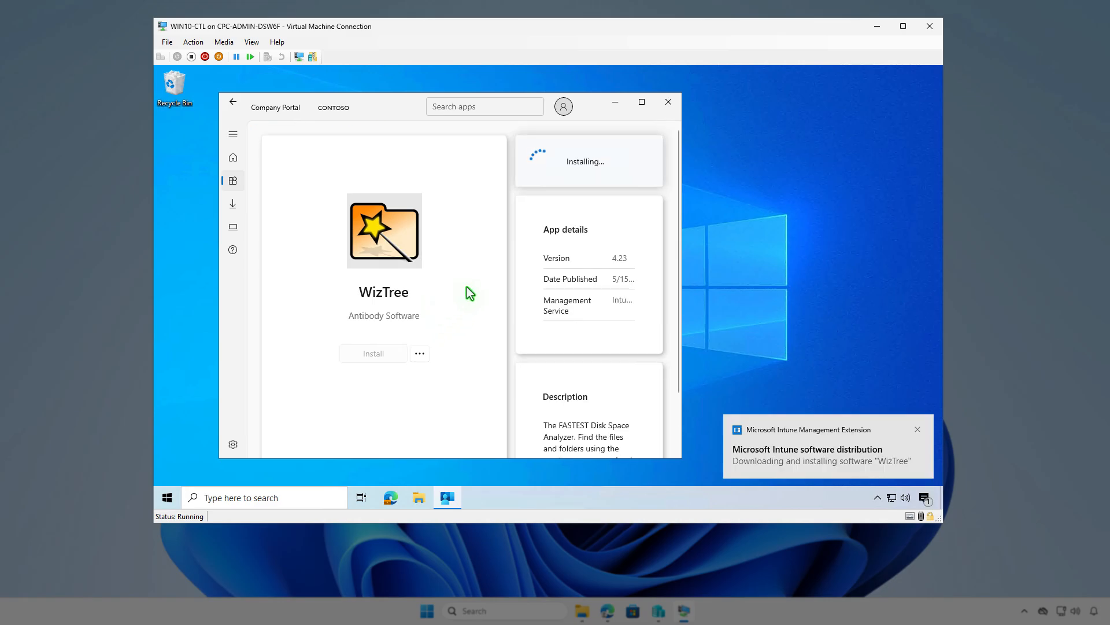
pyautogui.click(924, 500)
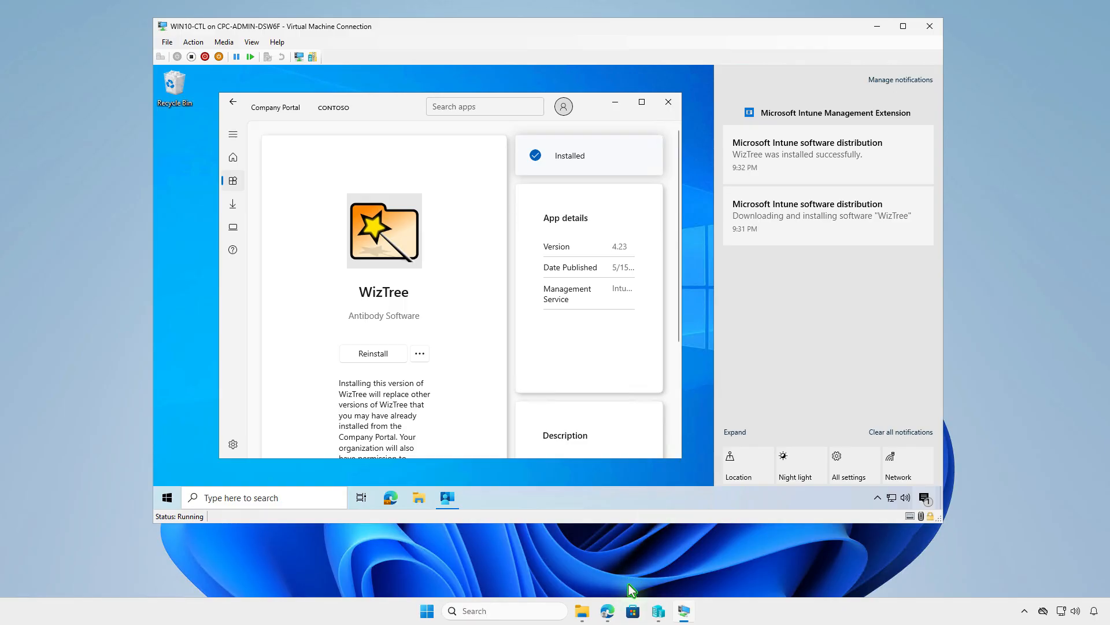
# Return to the Intune admin center and remove Test_Users from WizTree's available assignments for enrolled devices
pyautogui.click(606, 615)
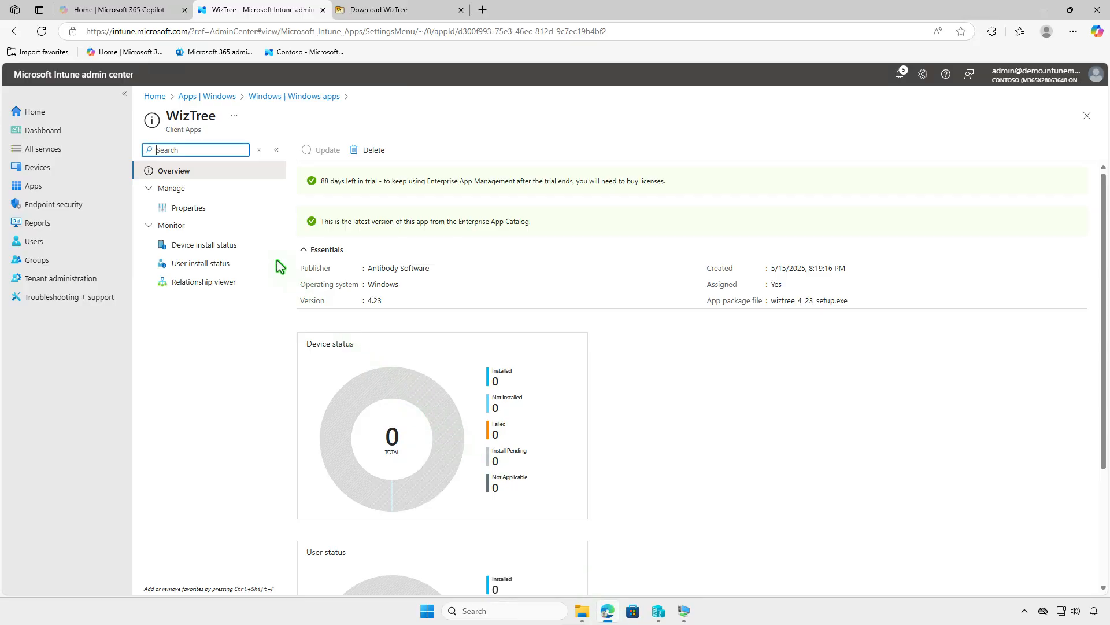
pyautogui.click(215, 210)
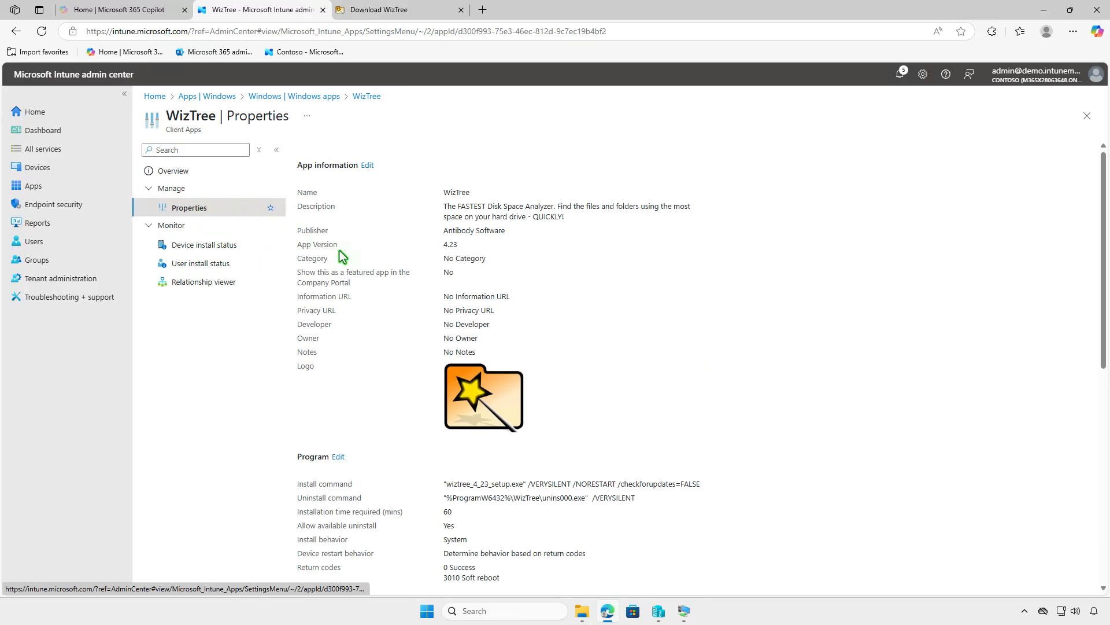
pyautogui.scroll(-8, 596, 400)
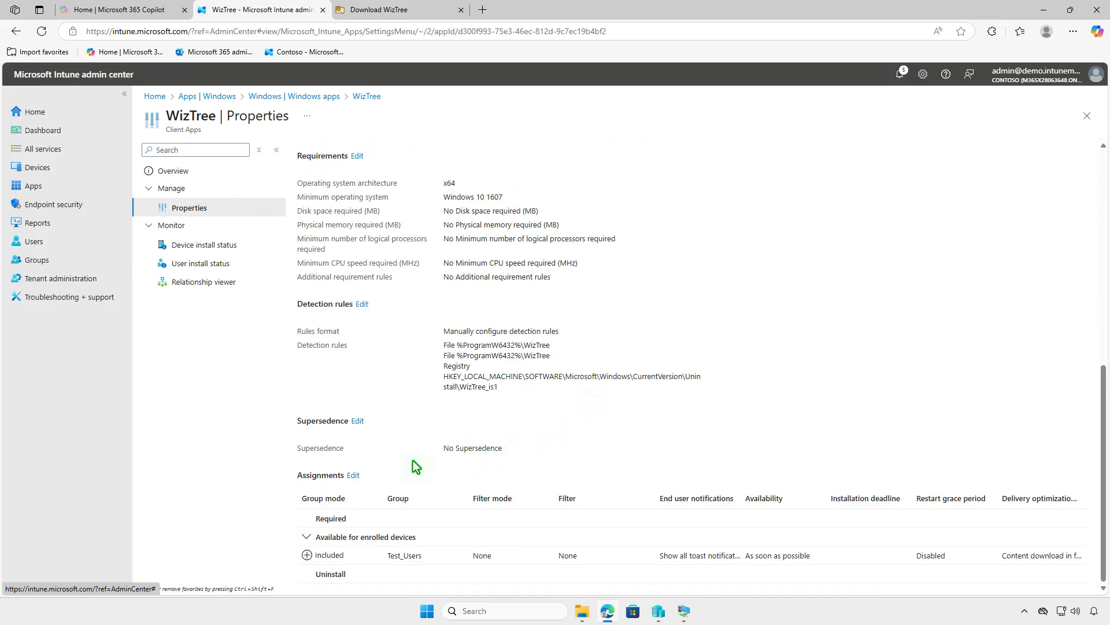
pyautogui.click(353, 476)
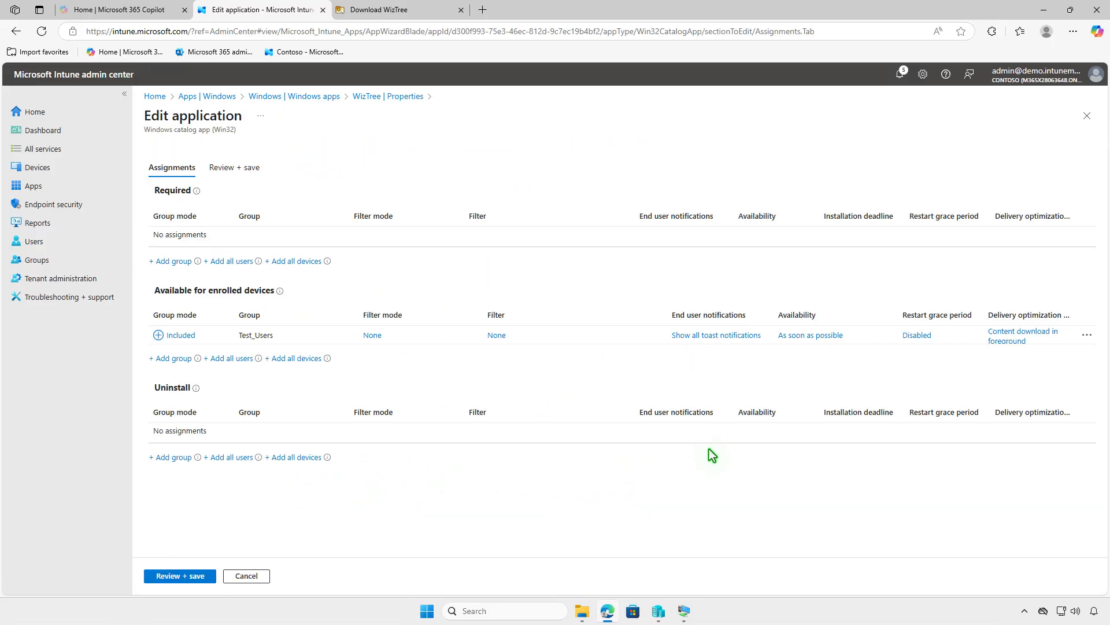
pyautogui.click(1088, 335)
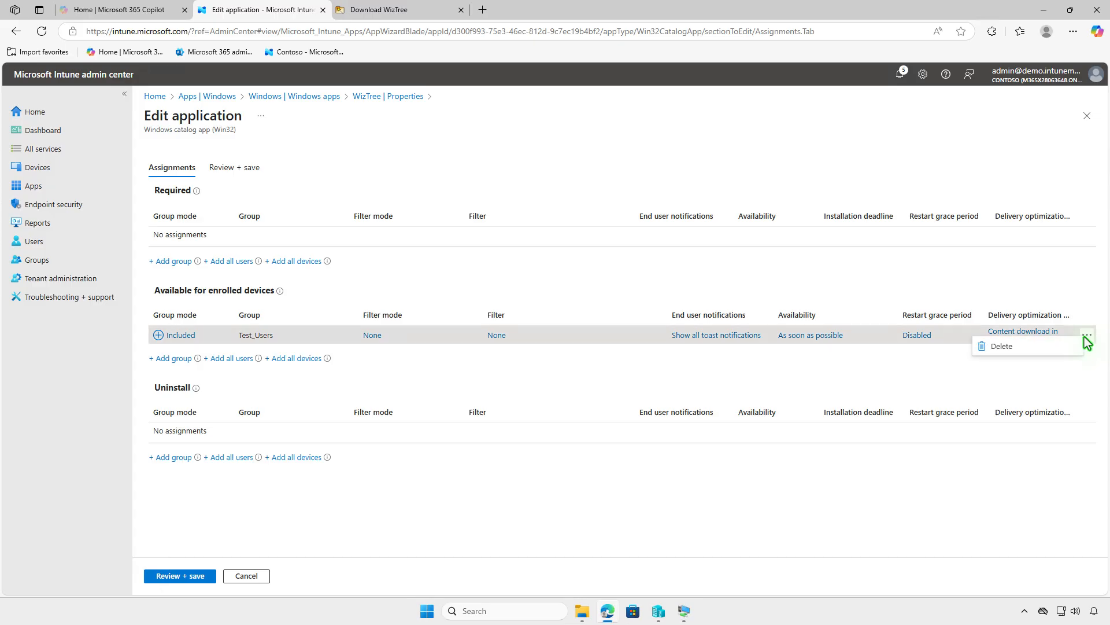
pyautogui.click(1018, 350)
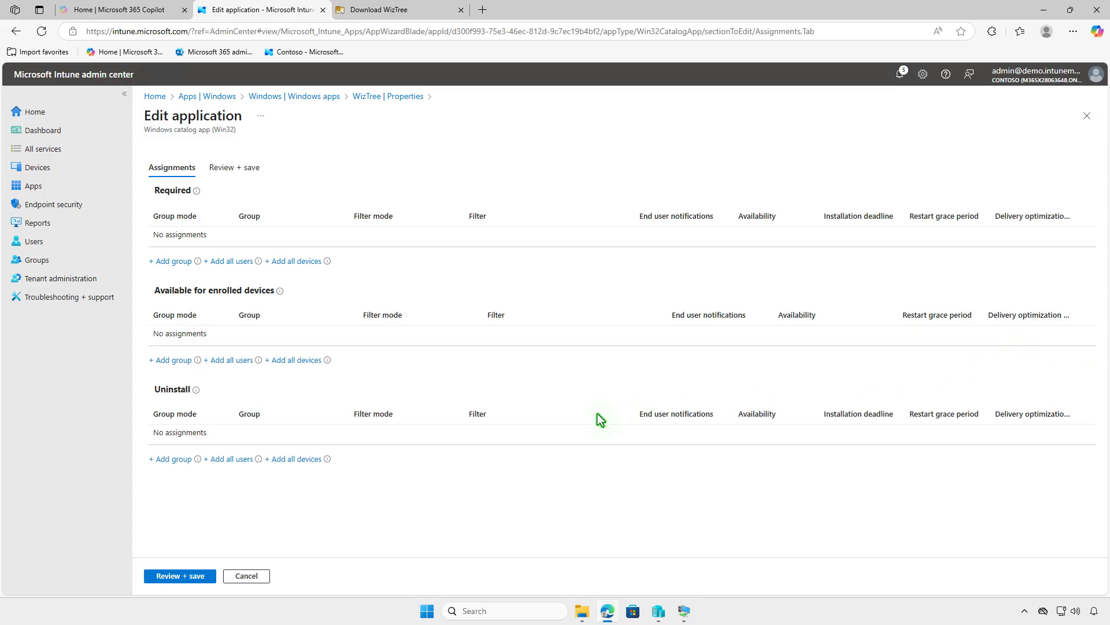
# Add the Test_Devices group to WizTree's uninstall assignments and save the application changes
pyautogui.click(186, 459)
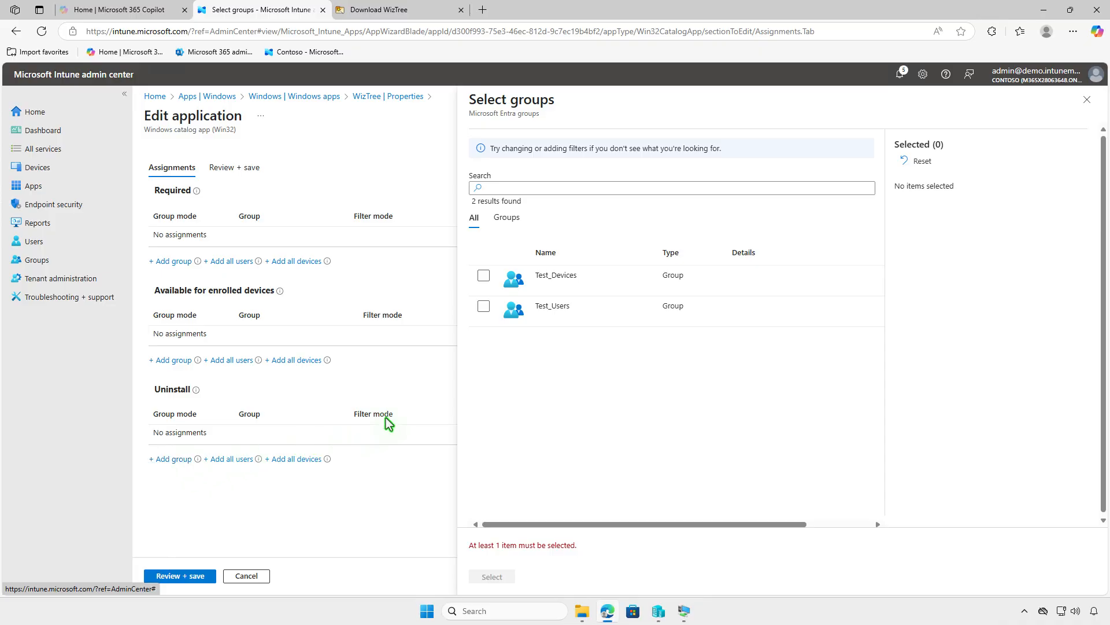
pyautogui.click(484, 276)
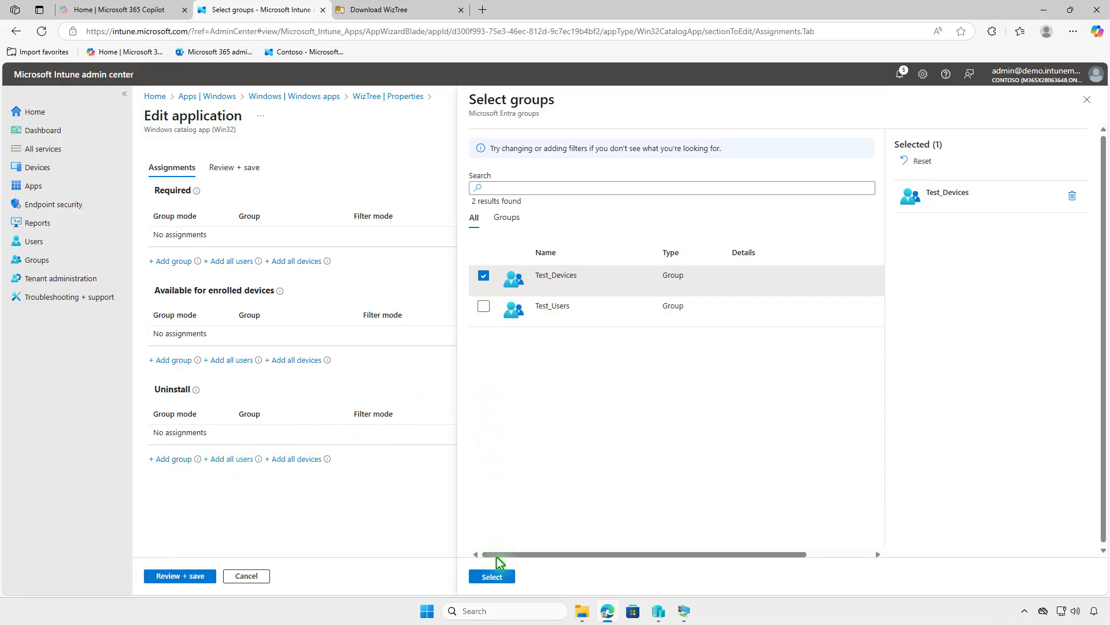
pyautogui.click(492, 576)
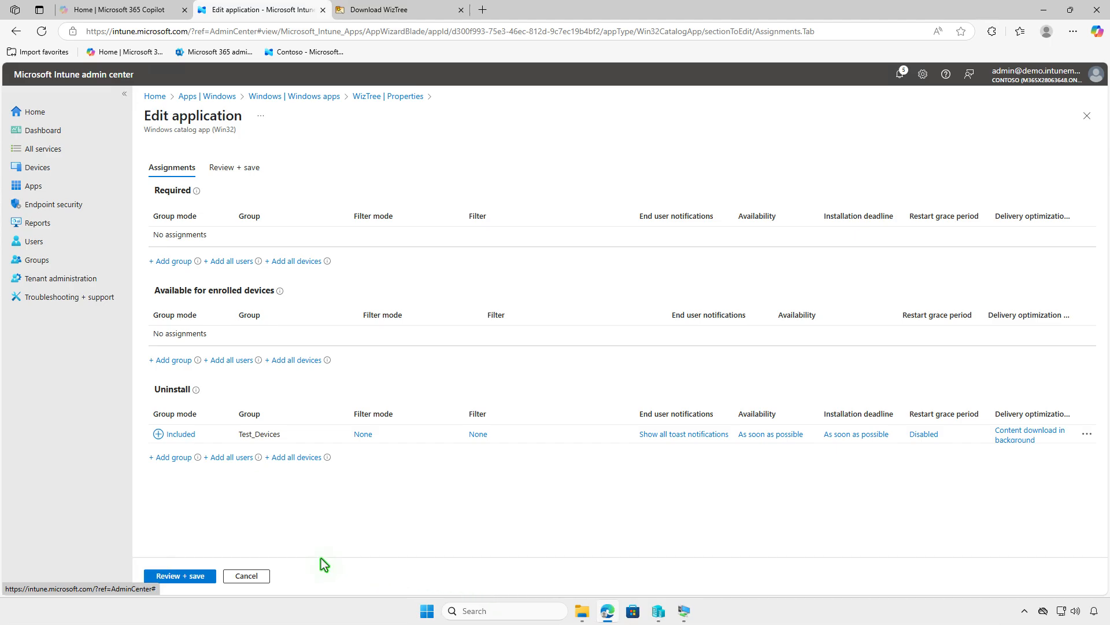
pyautogui.click(204, 578)
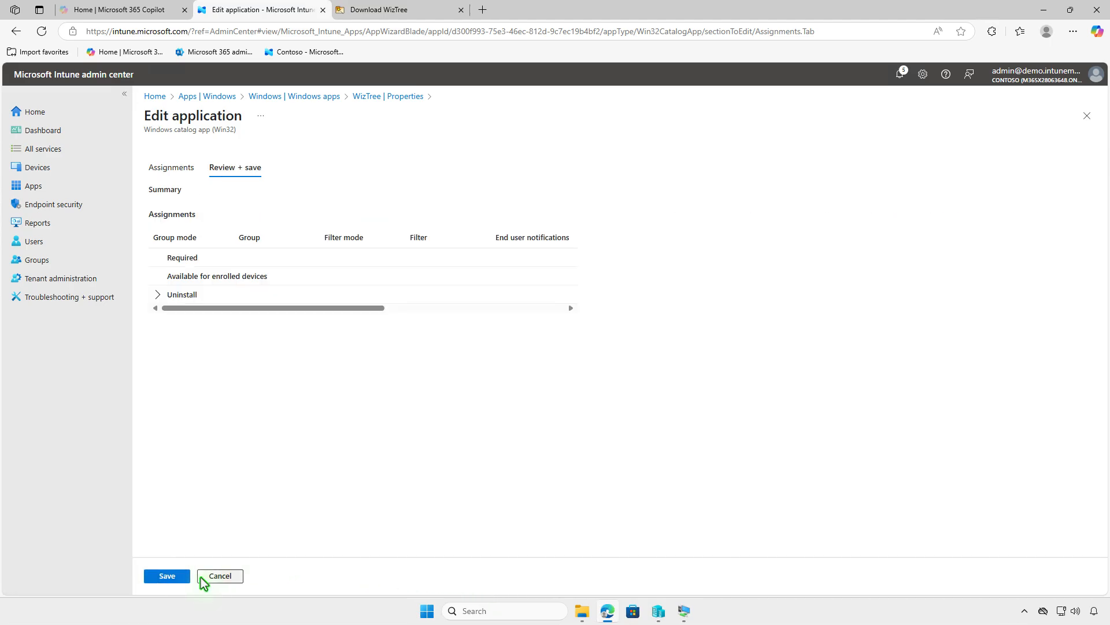
pyautogui.click(167, 576)
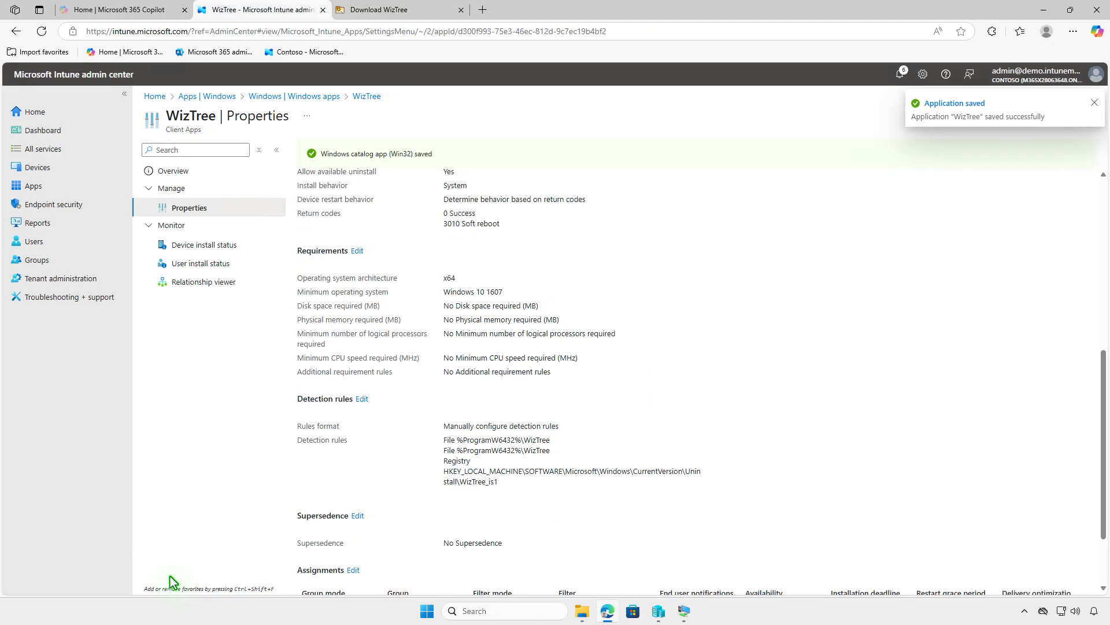